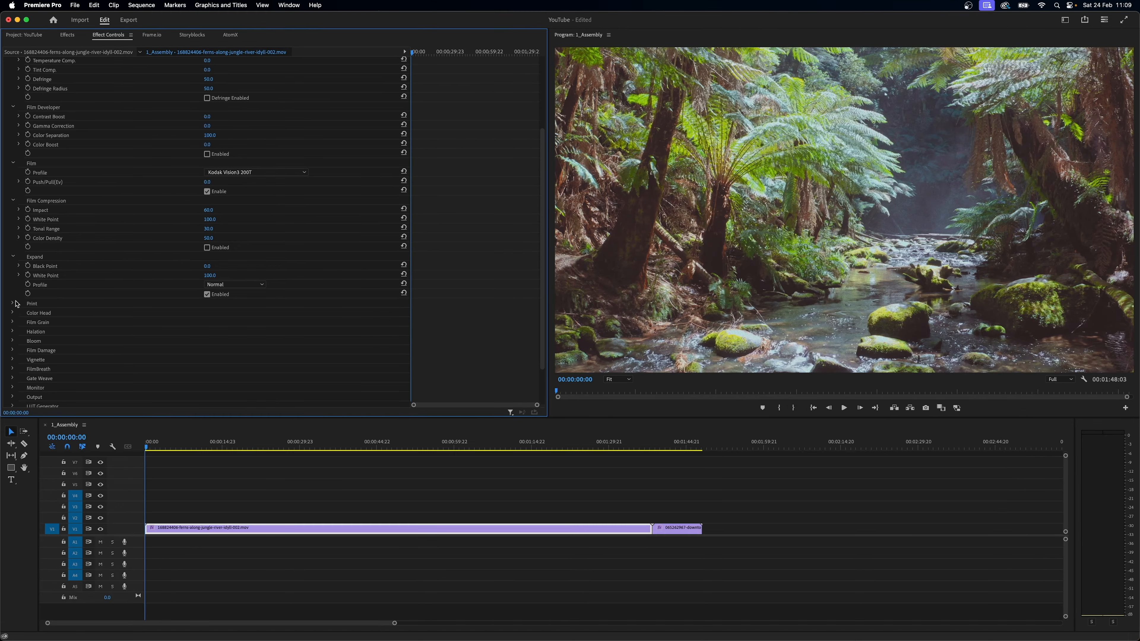
# Expand the effect's Color Head and Film Grain settings and toggle the 35 mm ISO 250 grain to compare the footage.
pyautogui.scroll(-3, 12, 304)
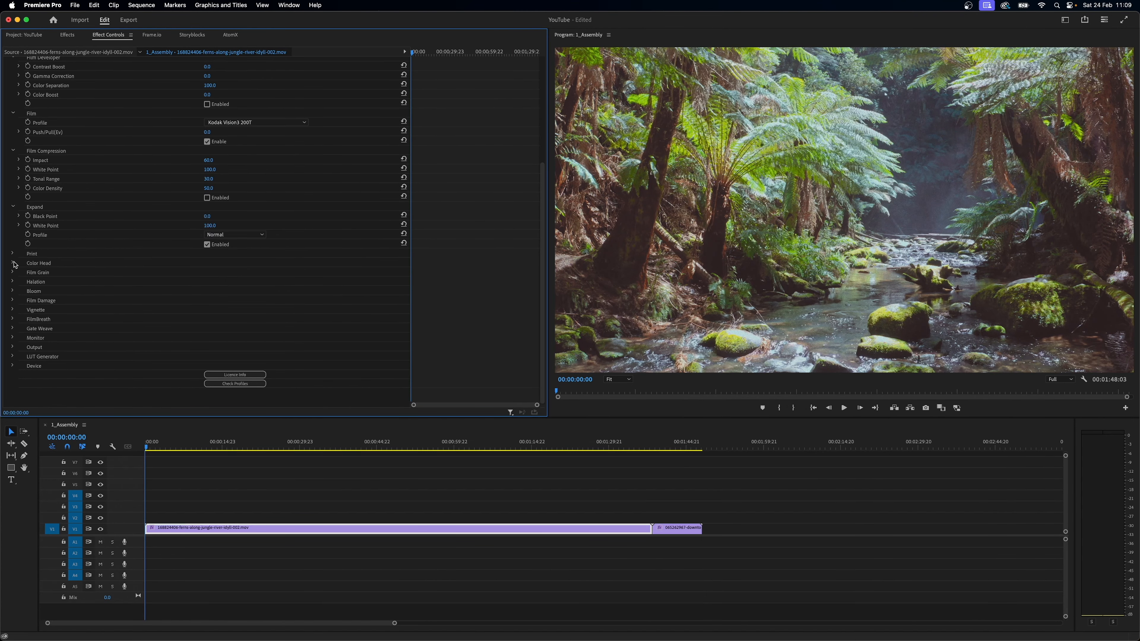
pyautogui.click(13, 263)
pyautogui.click(12, 366)
pyautogui.scroll(-5, 12, 367)
pyautogui.click(207, 273)
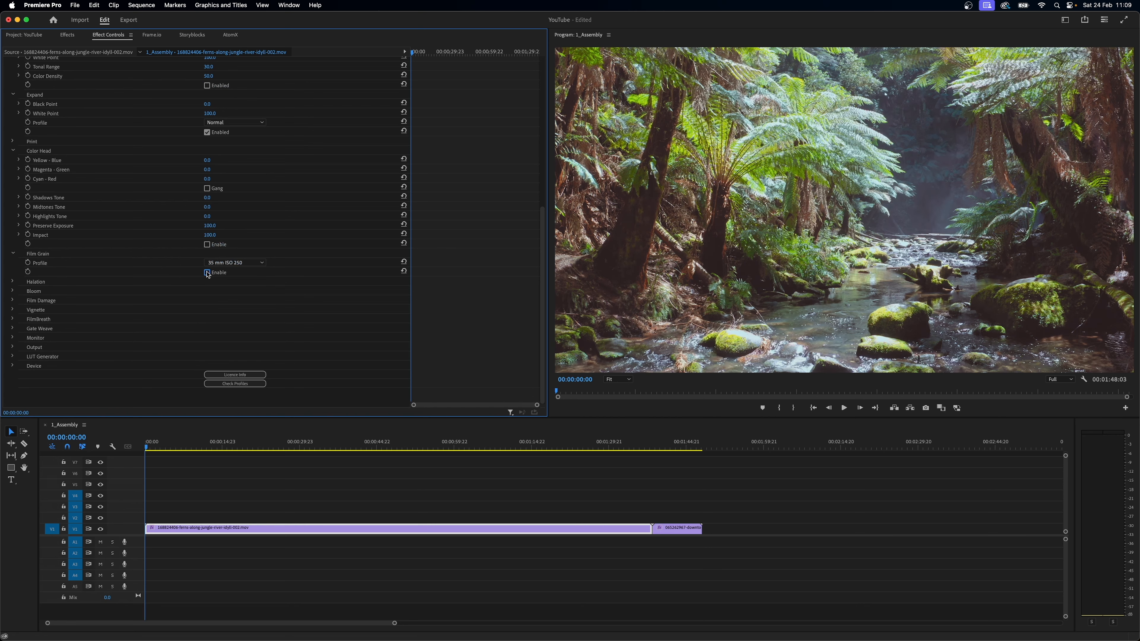
pyautogui.click(207, 273)
pyautogui.click(256, 446)
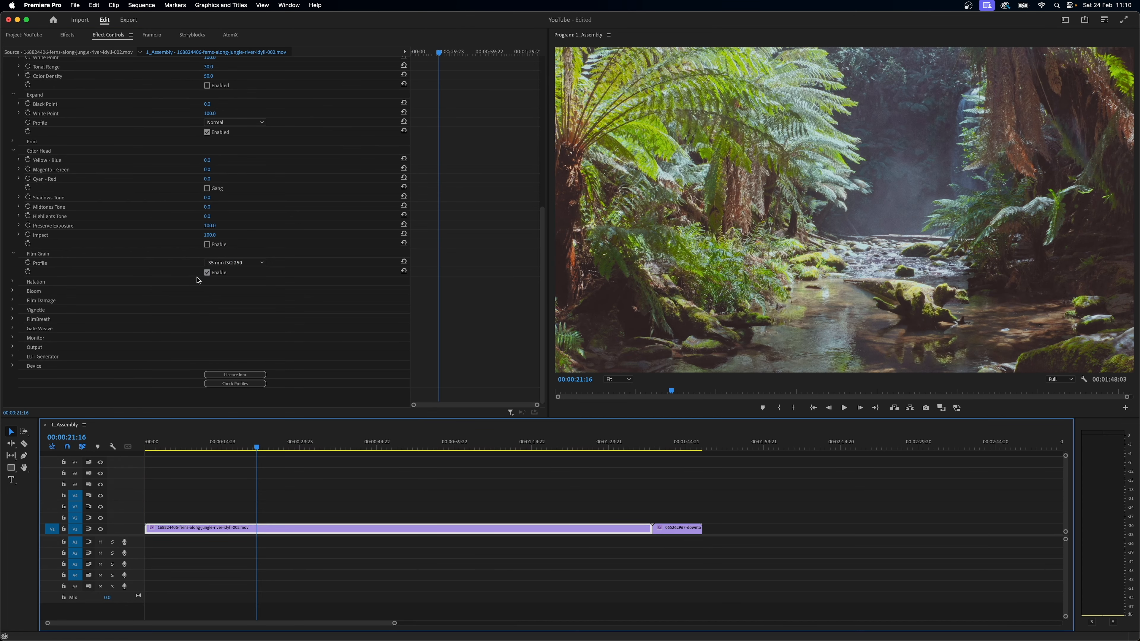
pyautogui.click(210, 274)
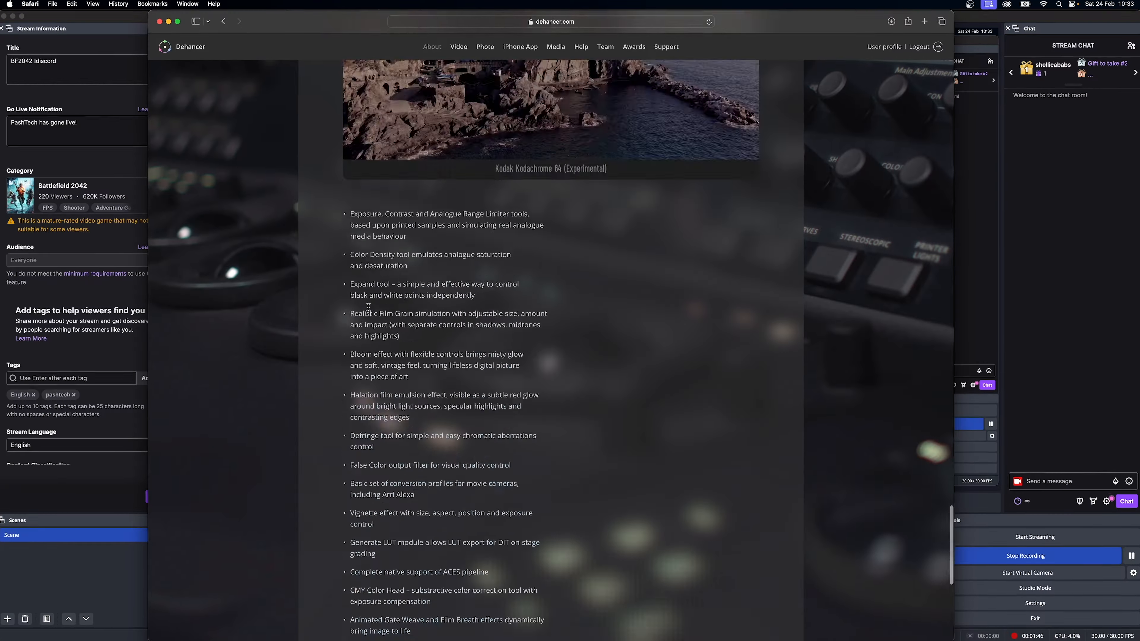
# Switch to the Dehancer website in Safari and review the featured reviews, film profiles and key features.
pyautogui.scroll(20, 367, 307)
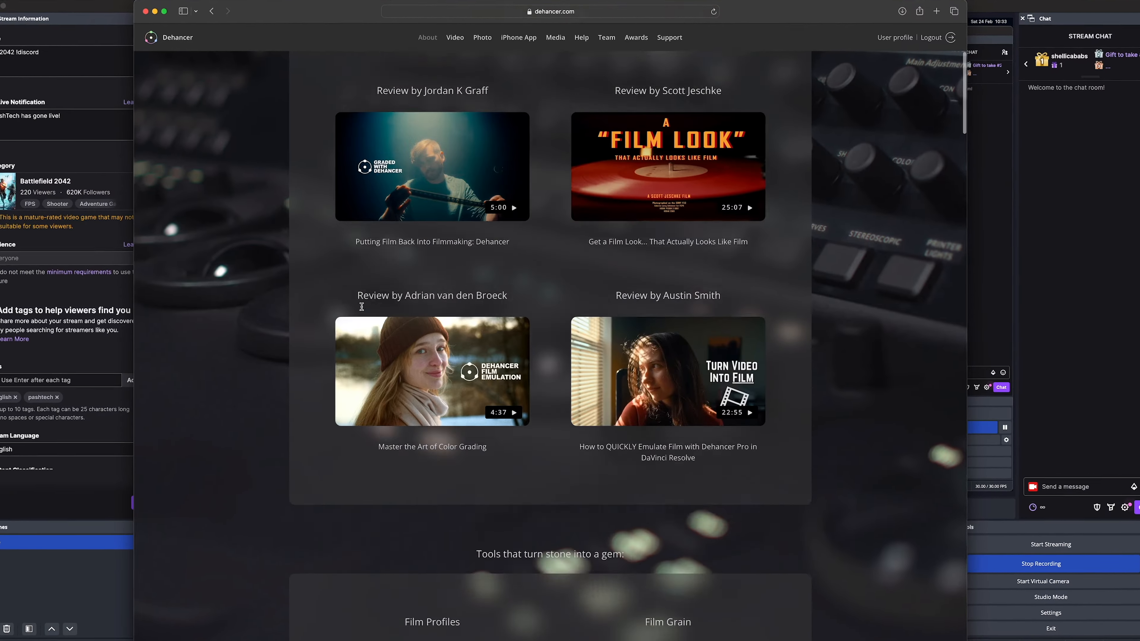
pyautogui.scroll(-15, 360, 309)
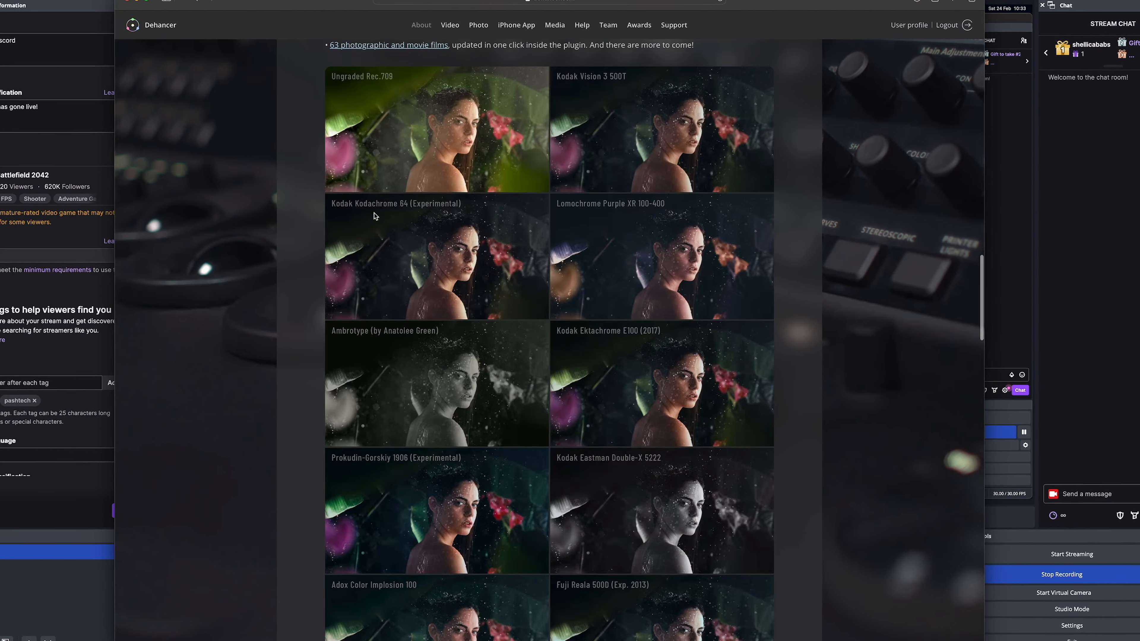
pyautogui.scroll(-15, 372, 215)
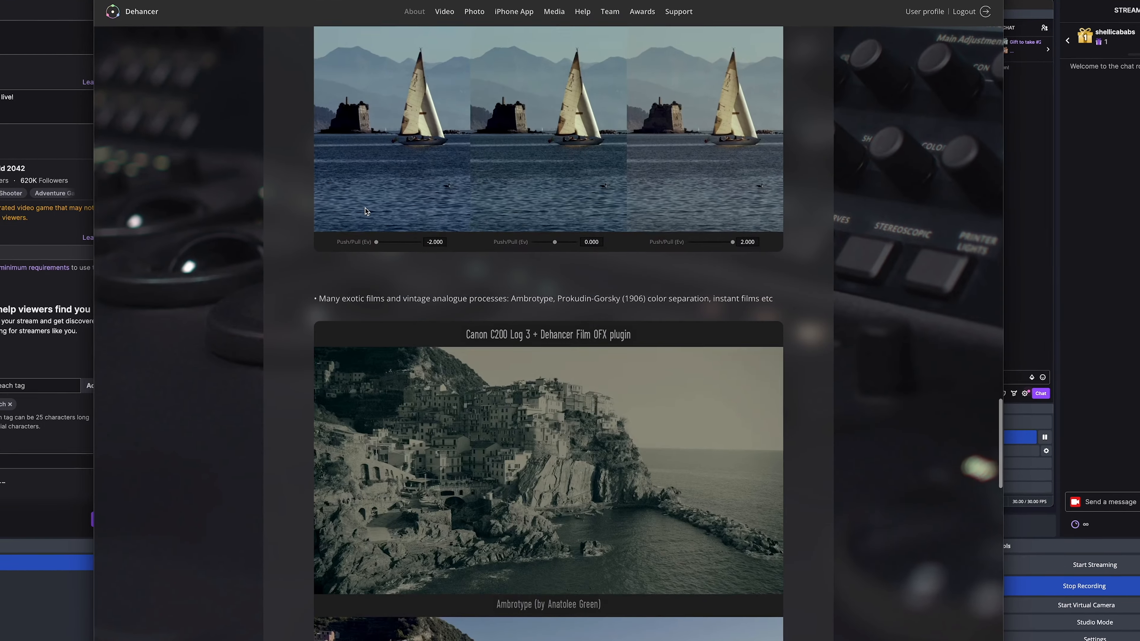
pyautogui.scroll(-12, 362, 206)
pyautogui.scroll(10, 359, 204)
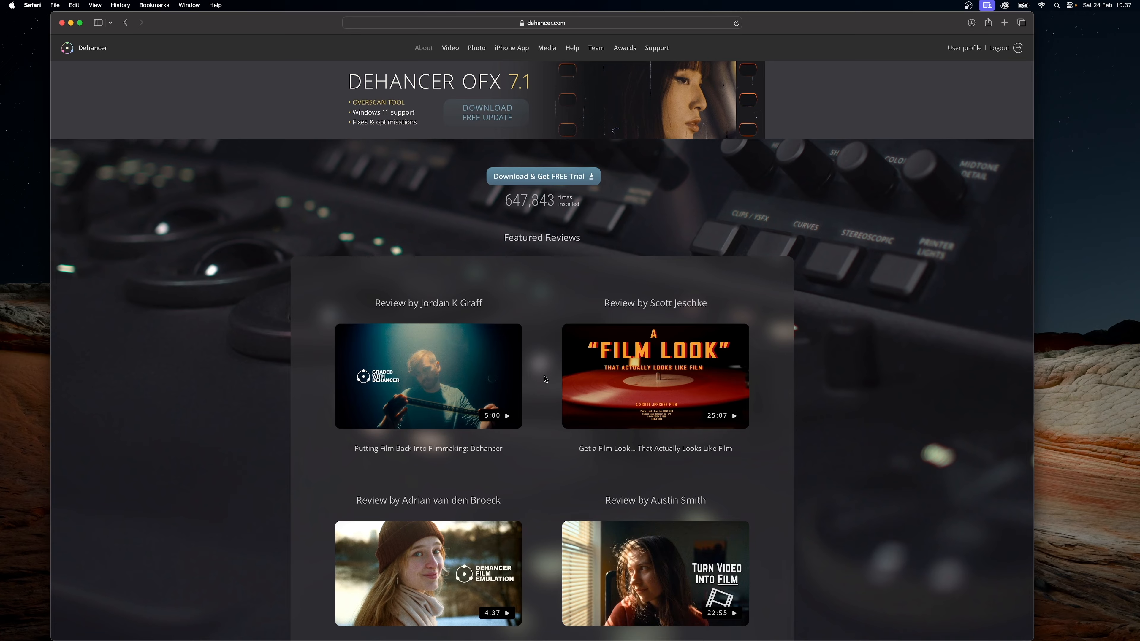
pyautogui.scroll(-20, 545, 379)
pyautogui.scroll(-10, 545, 380)
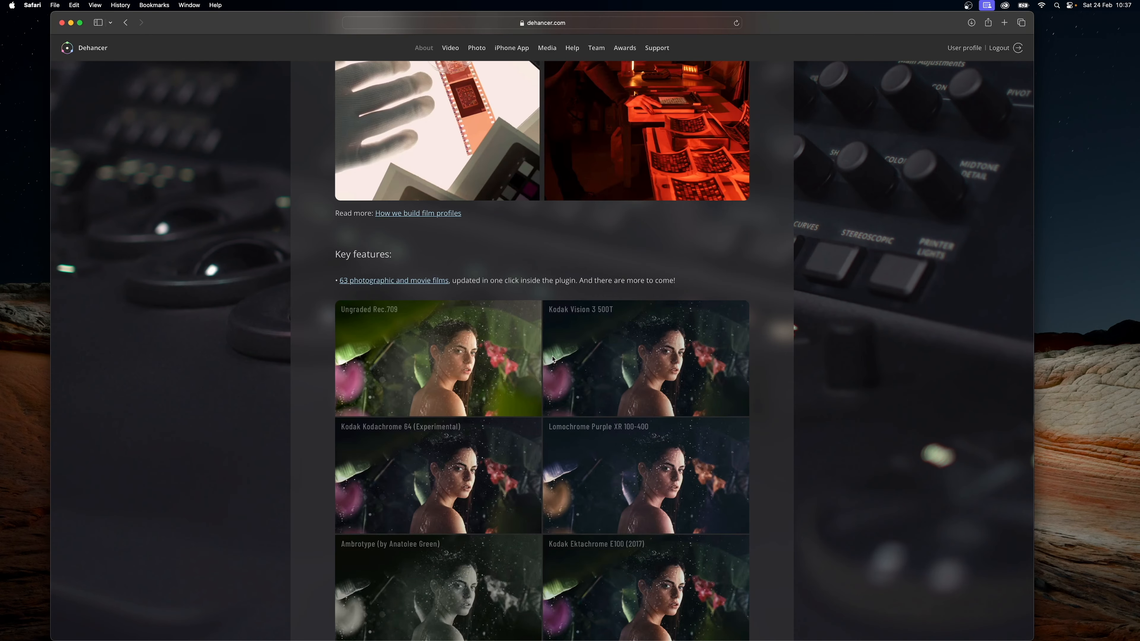
pyautogui.scroll(20, 553, 359)
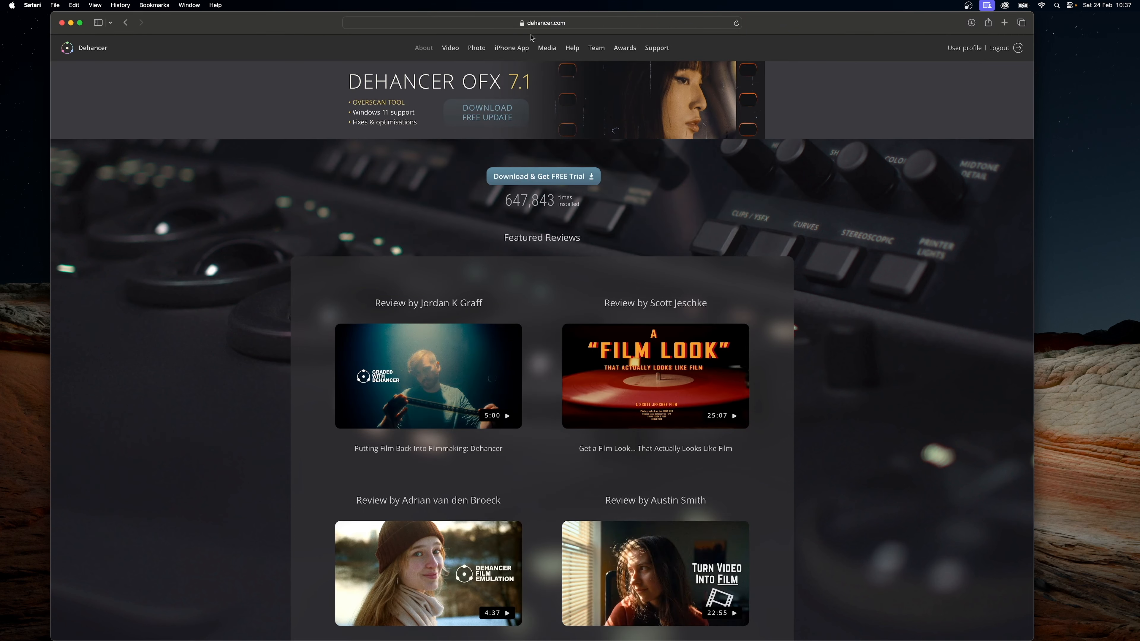
# Open the Dehancer site's Video products page and examine the Final Cut Pro plugins, their included tools and license prices.
pyautogui.click(465, 53)
pyautogui.scroll(-3, 458, 476)
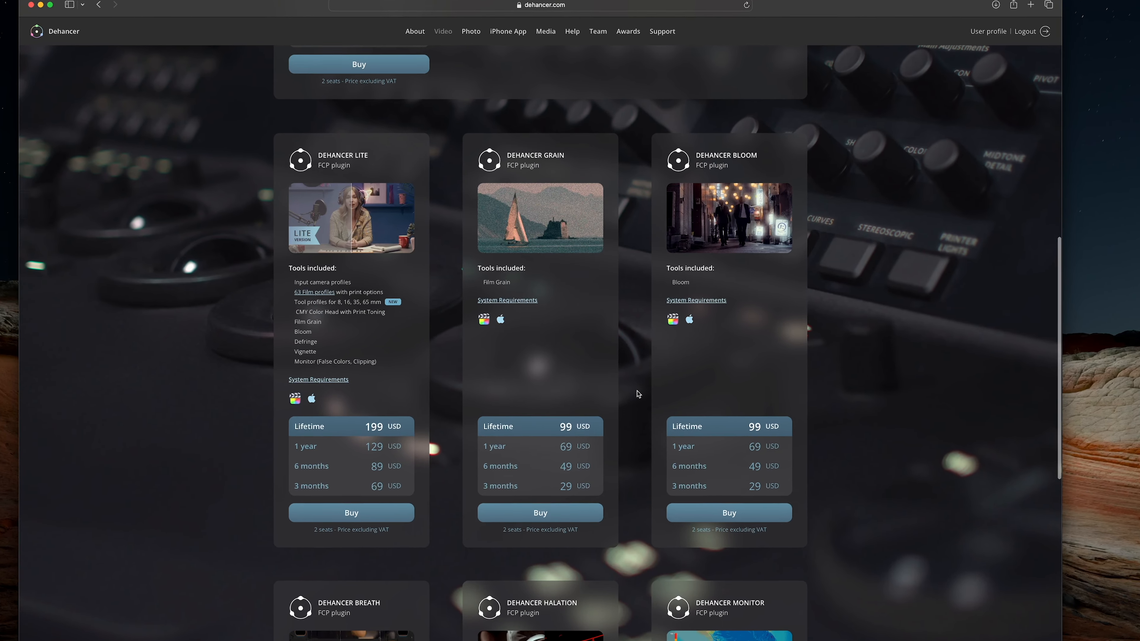
pyautogui.scroll(-1, 635, 391)
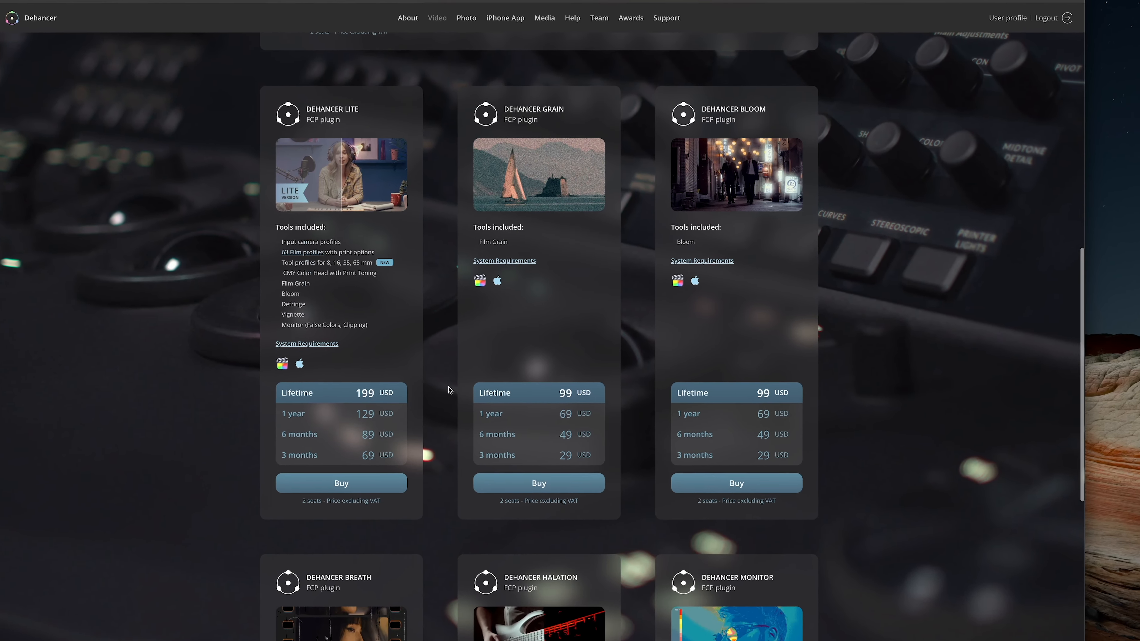
pyautogui.scroll(-5, 390, 398)
pyautogui.scroll(-2, 628, 434)
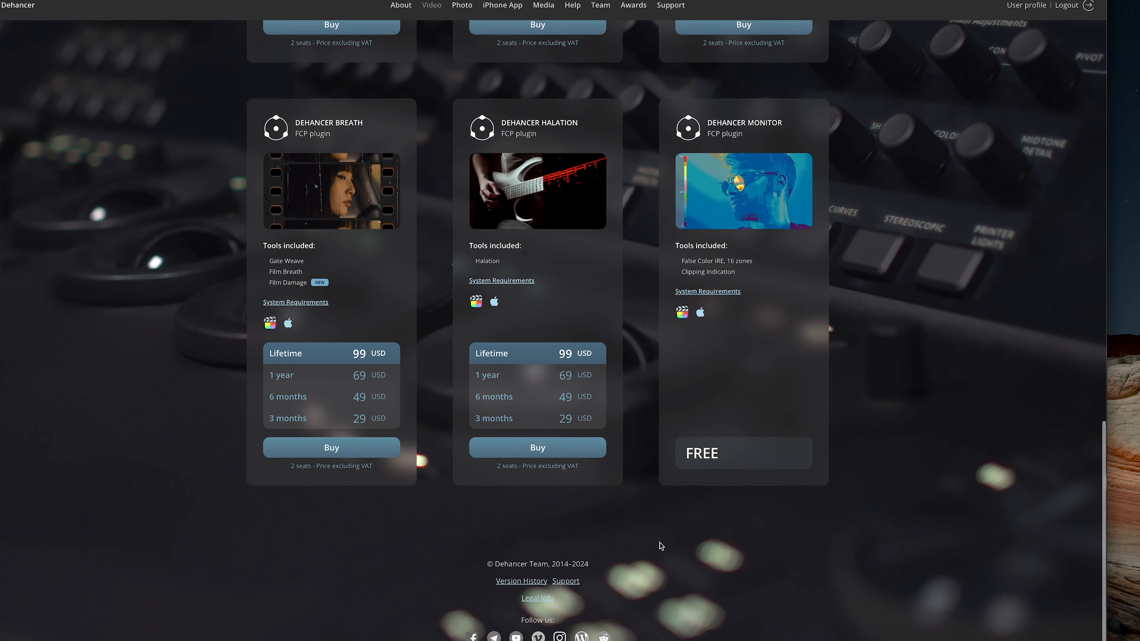
pyautogui.scroll(5, 589, 277)
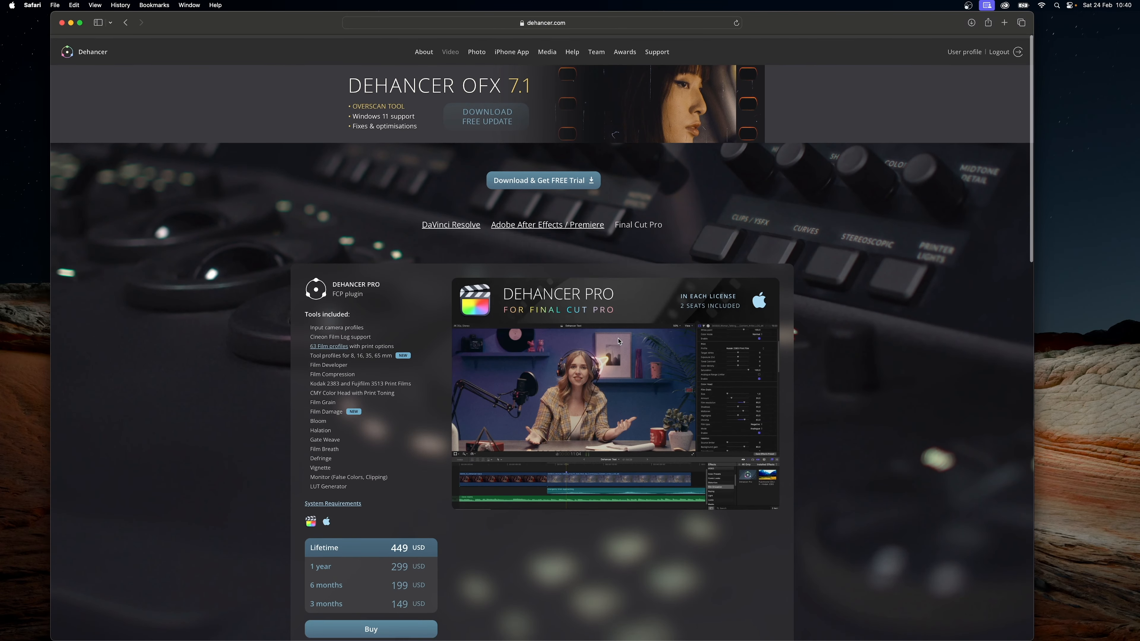
pyautogui.scroll(-5, 559, 409)
pyautogui.scroll(5, 558, 409)
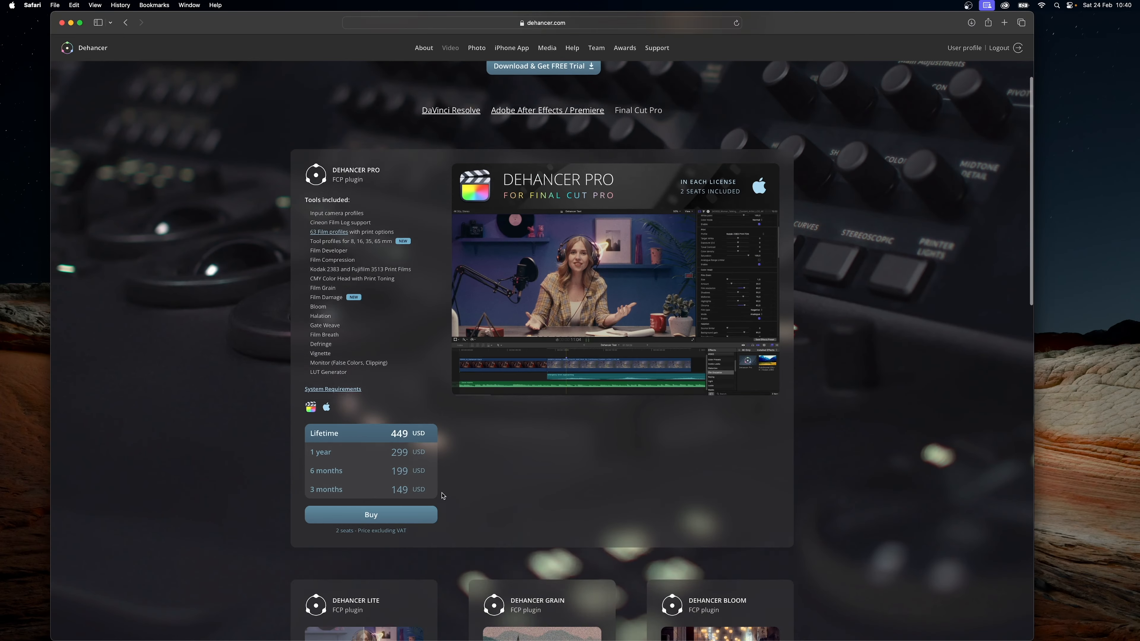
pyautogui.scroll(3, 443, 495)
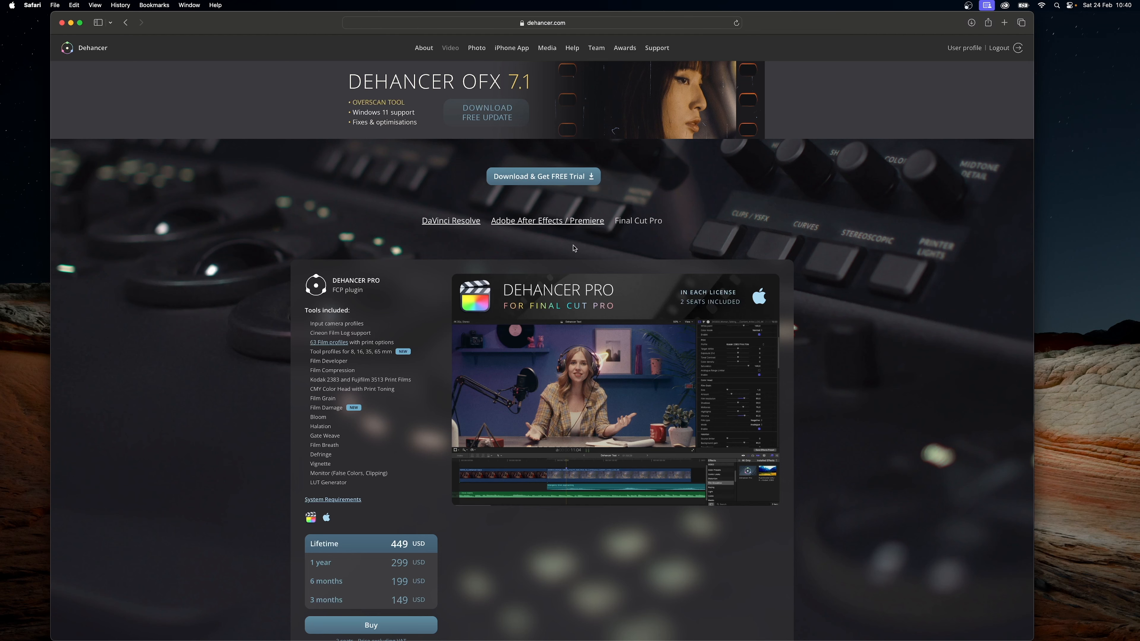
# Download the Dehancer Pro Final Cut Pro Plugin 2.0.1 for macOS, with Final Cut Pro as the host application.
pyautogui.click(584, 180)
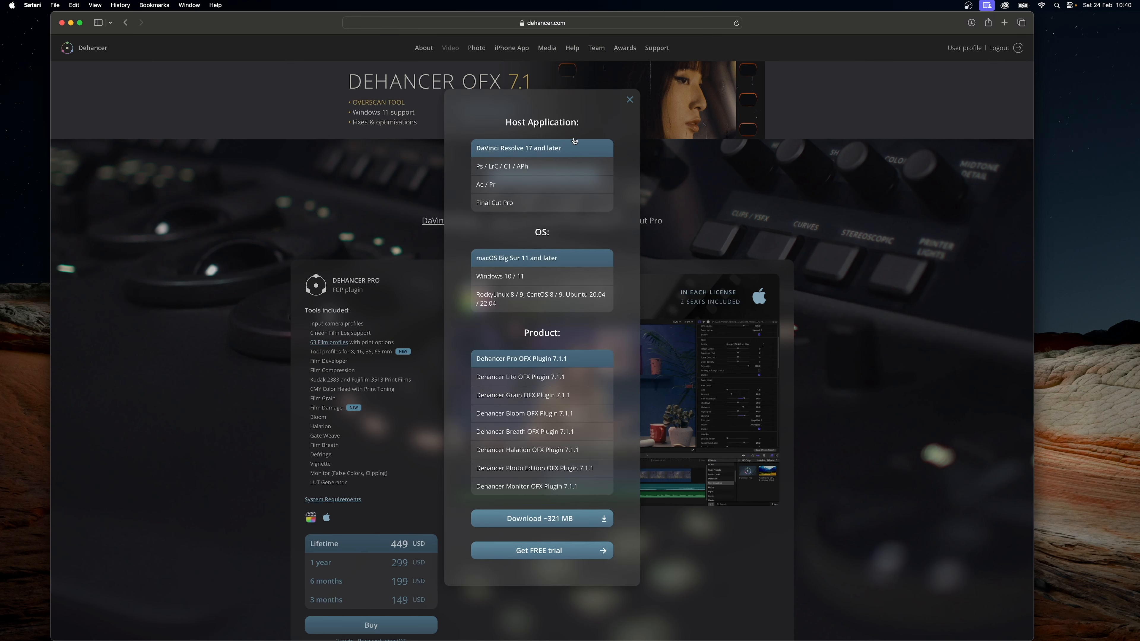
pyautogui.click(523, 211)
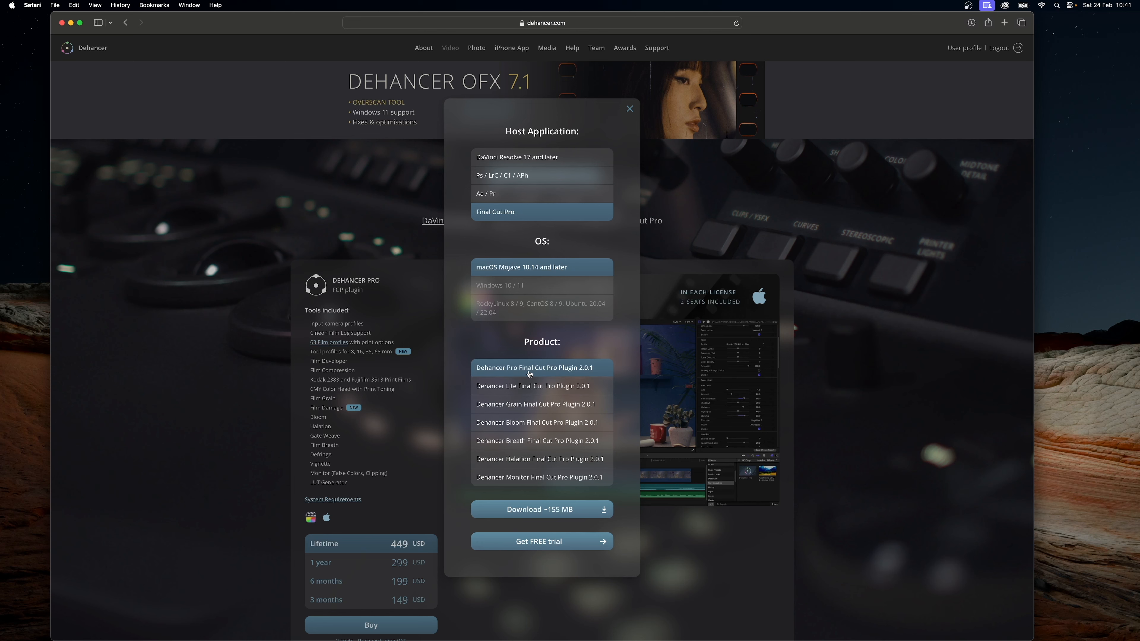
pyautogui.click(578, 516)
# Open the downloaded DehancerProFCPInstaller2 folder and launch the plugin's installer package.
pyautogui.click(840, 630)
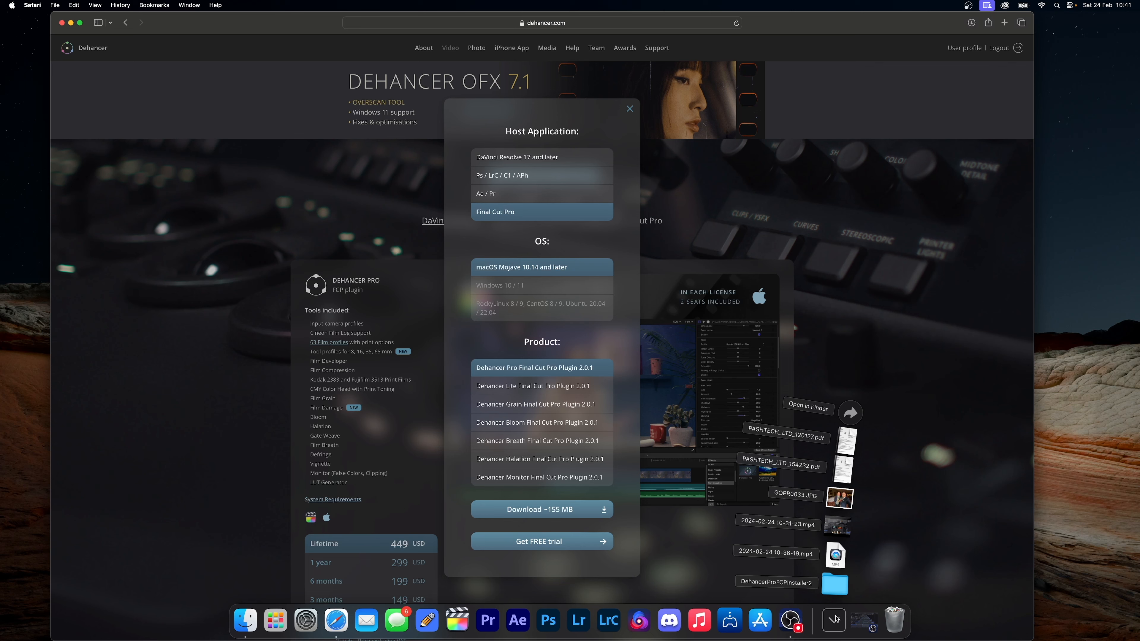
pyautogui.click(835, 584)
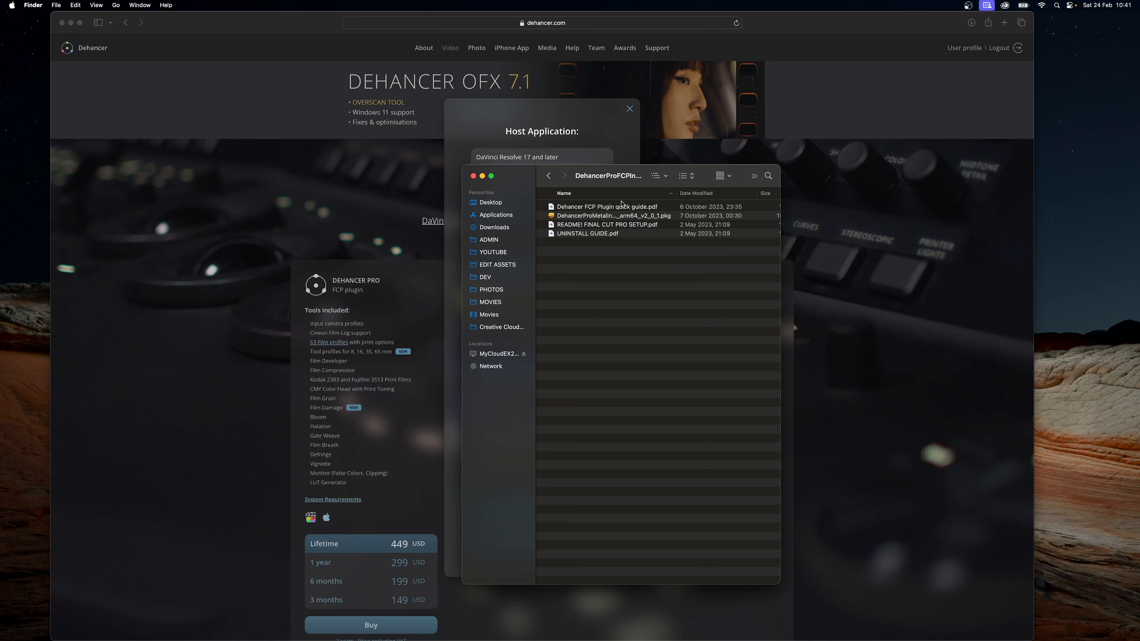
pyautogui.moveTo(521, 639)
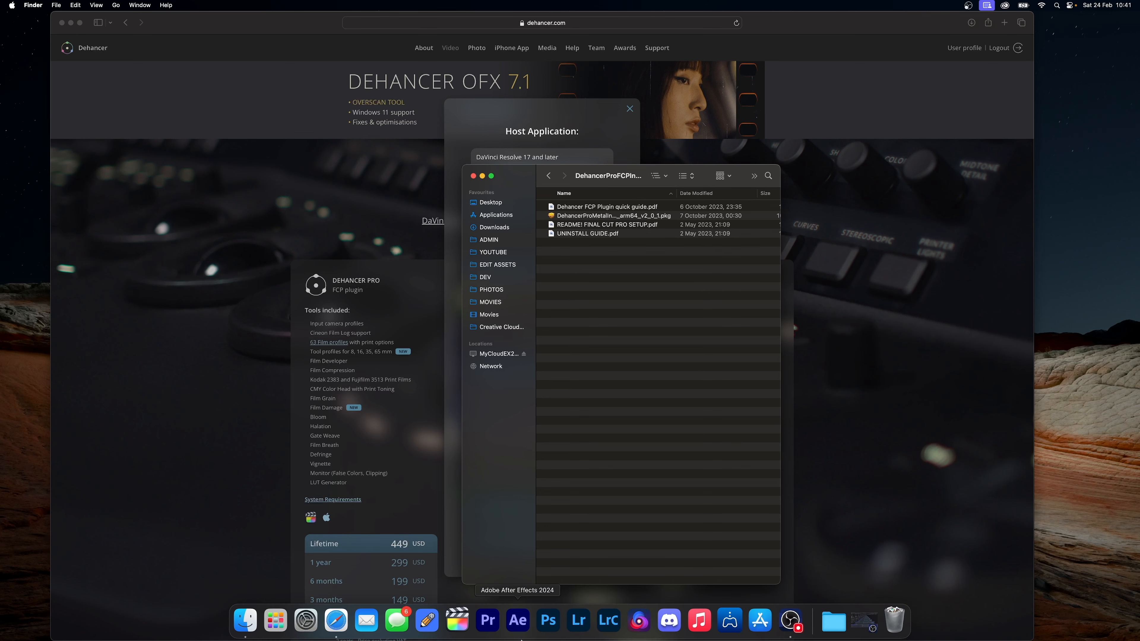
pyautogui.doubleClick(635, 217)
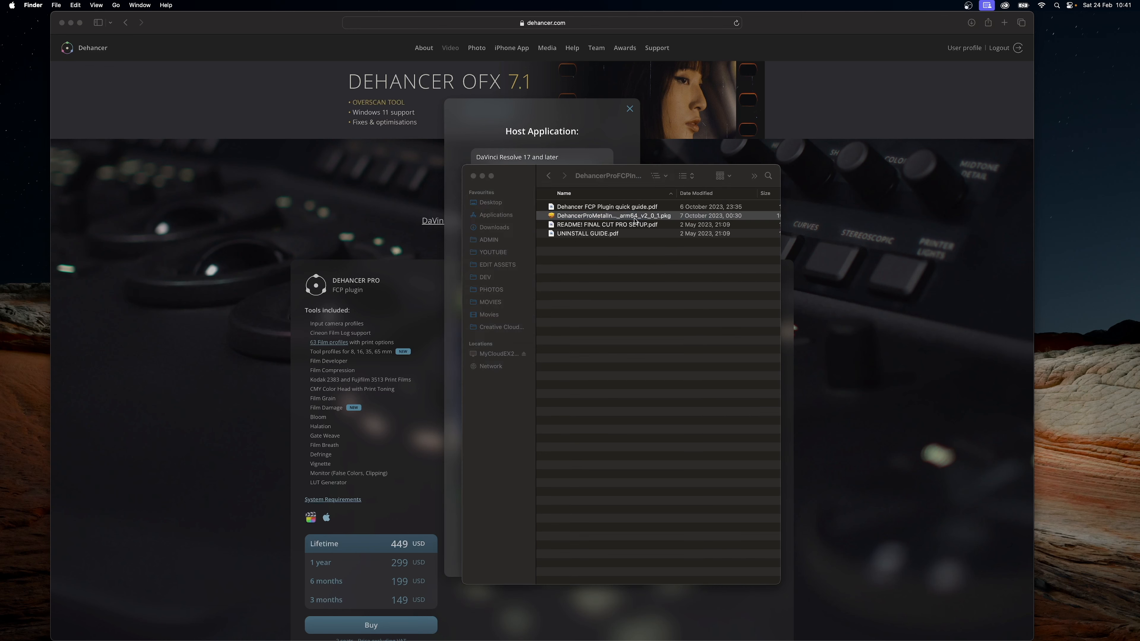
# Accept the licence agreement and run the standard Dehancer Pro installation, authorising it with the account password.
pyautogui.click(682, 364)
pyautogui.click(682, 364)
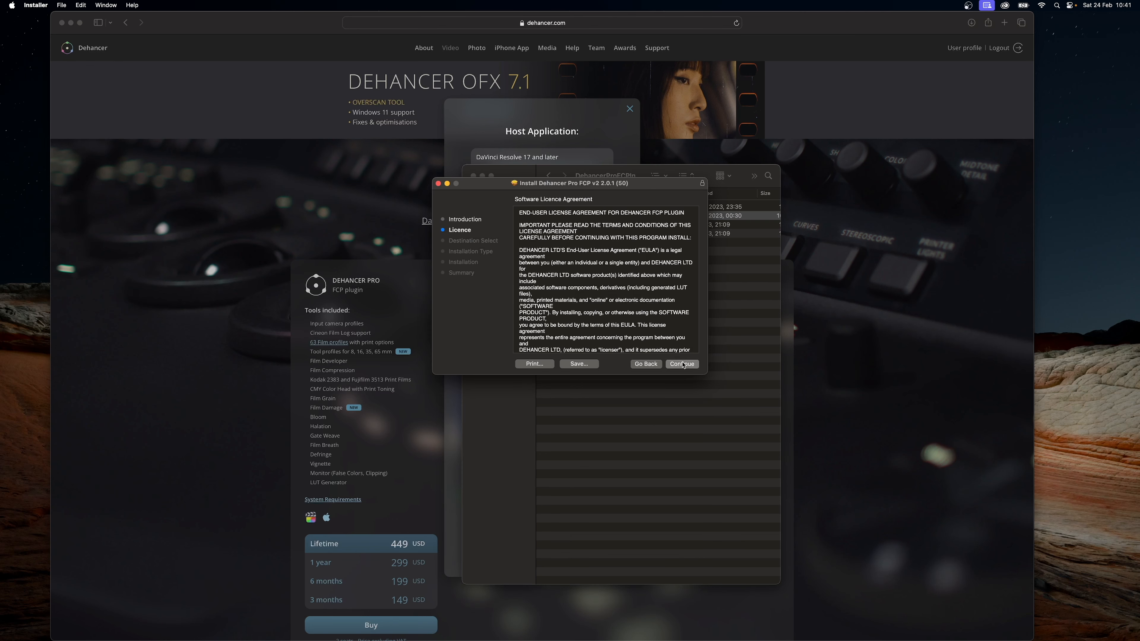
pyautogui.click(658, 303)
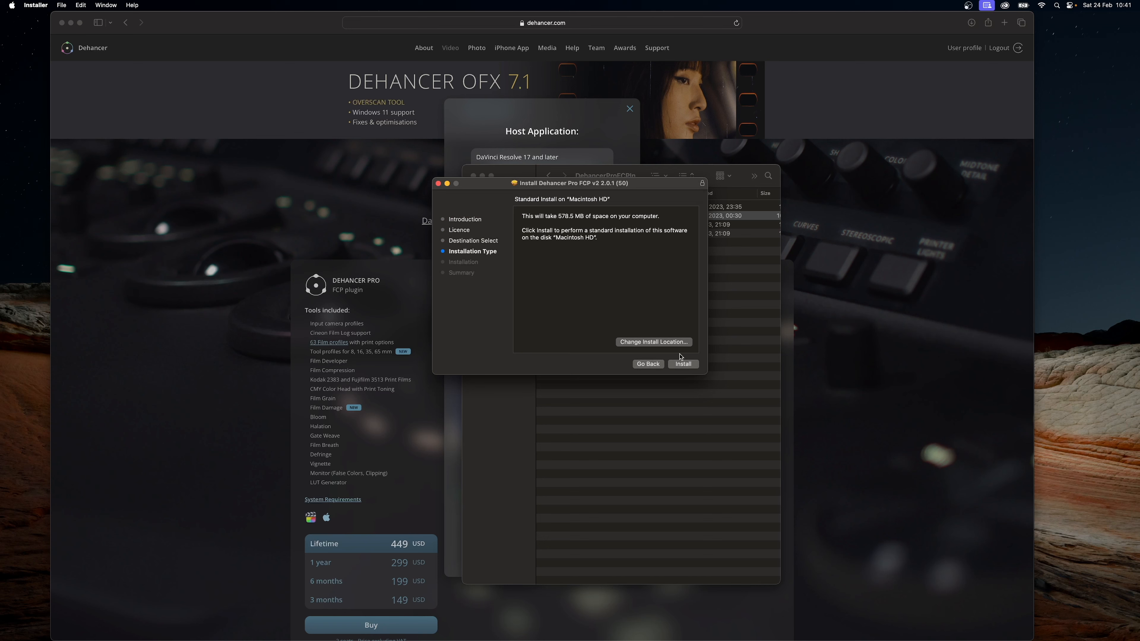
pyautogui.click(682, 364)
pyautogui.write('••••')
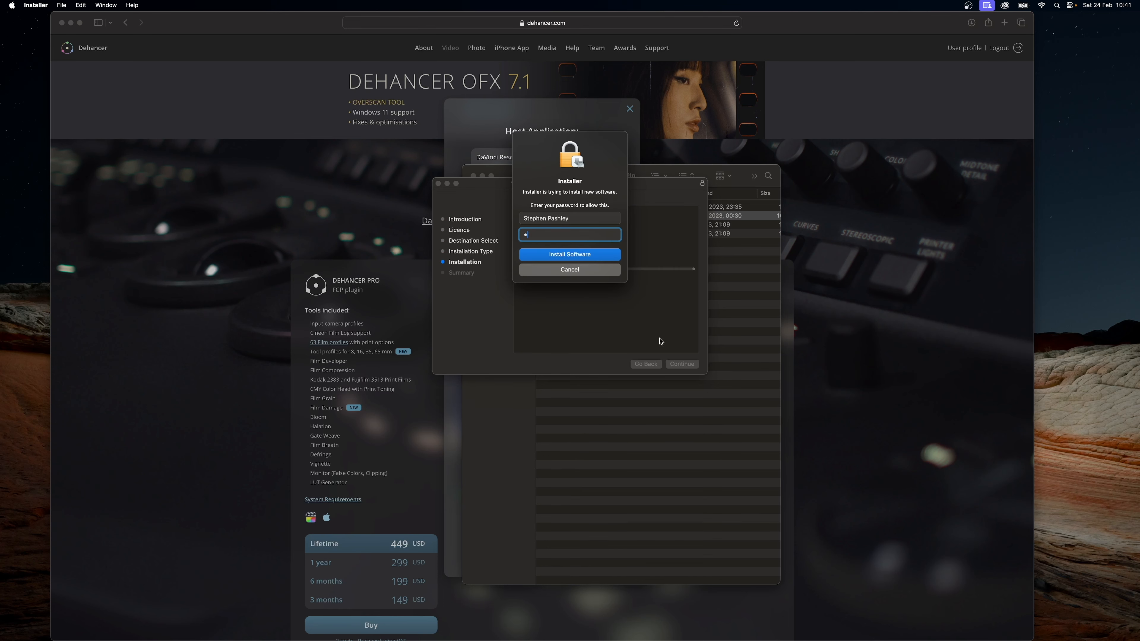
pyautogui.write('••••••')
pyautogui.press('Return')
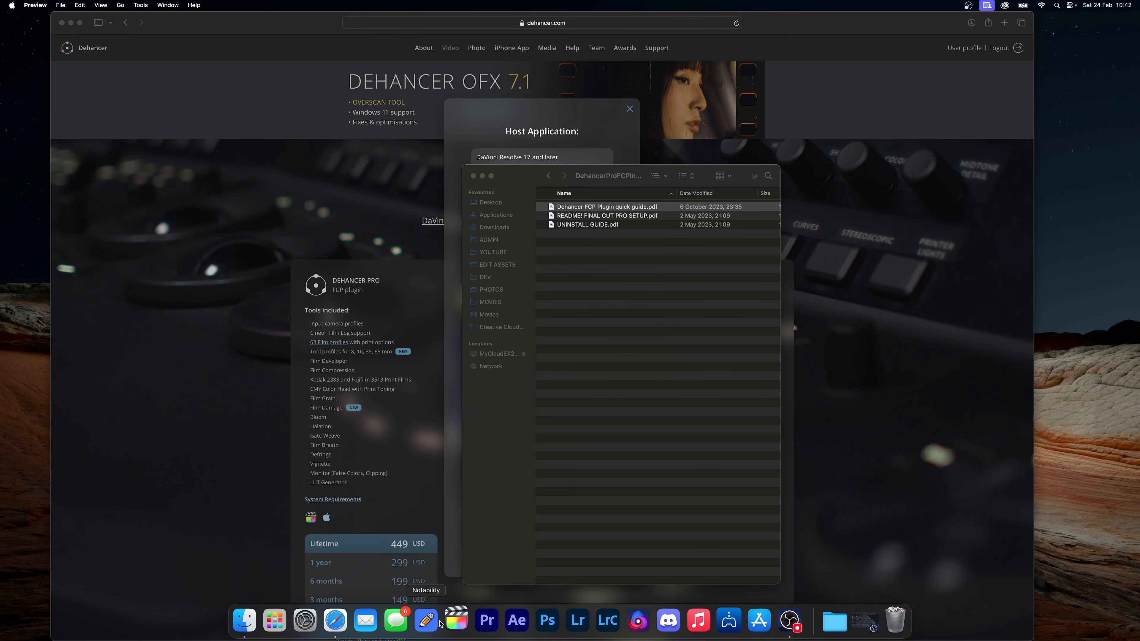
# Open Final Cut Pro and look through the installed video effect categories, including Looks.
pyautogui.click(462, 589)
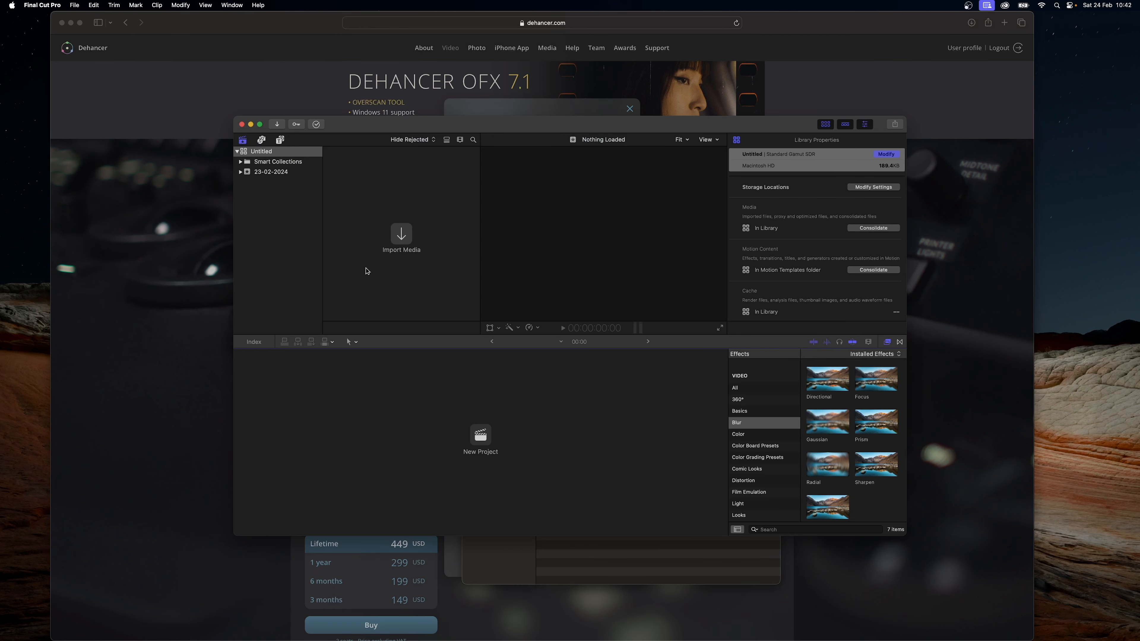
pyautogui.scroll(-6, 758, 420)
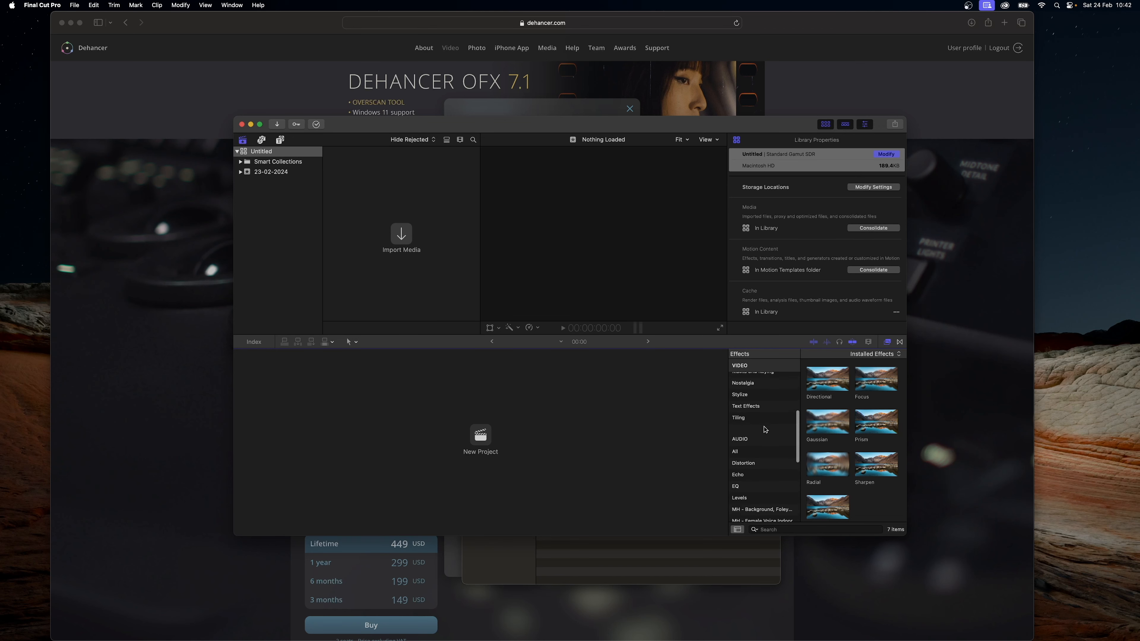
pyautogui.scroll(6, 765, 436)
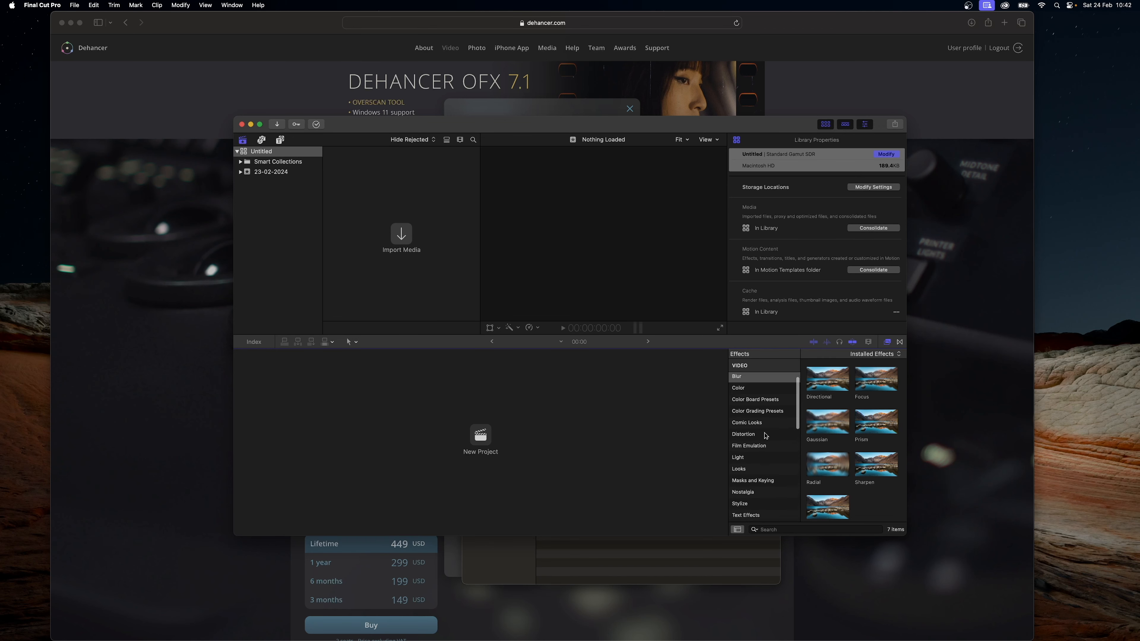
pyautogui.click(770, 521)
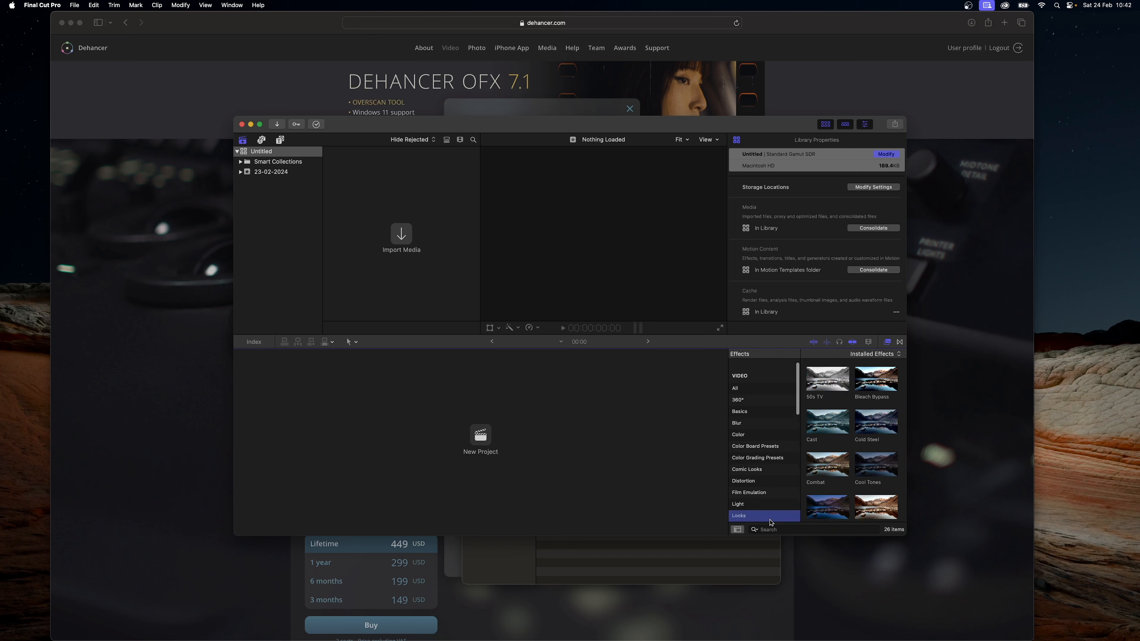
pyautogui.scroll(1, 767, 506)
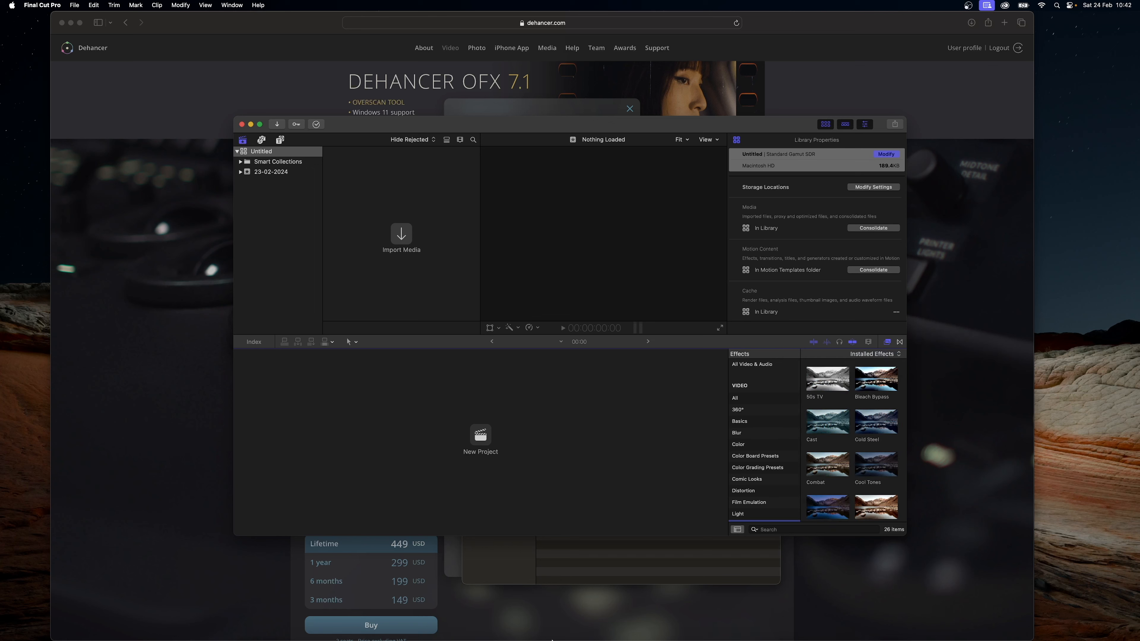
pyautogui.moveTo(553, 639)
pyautogui.click(245, 620)
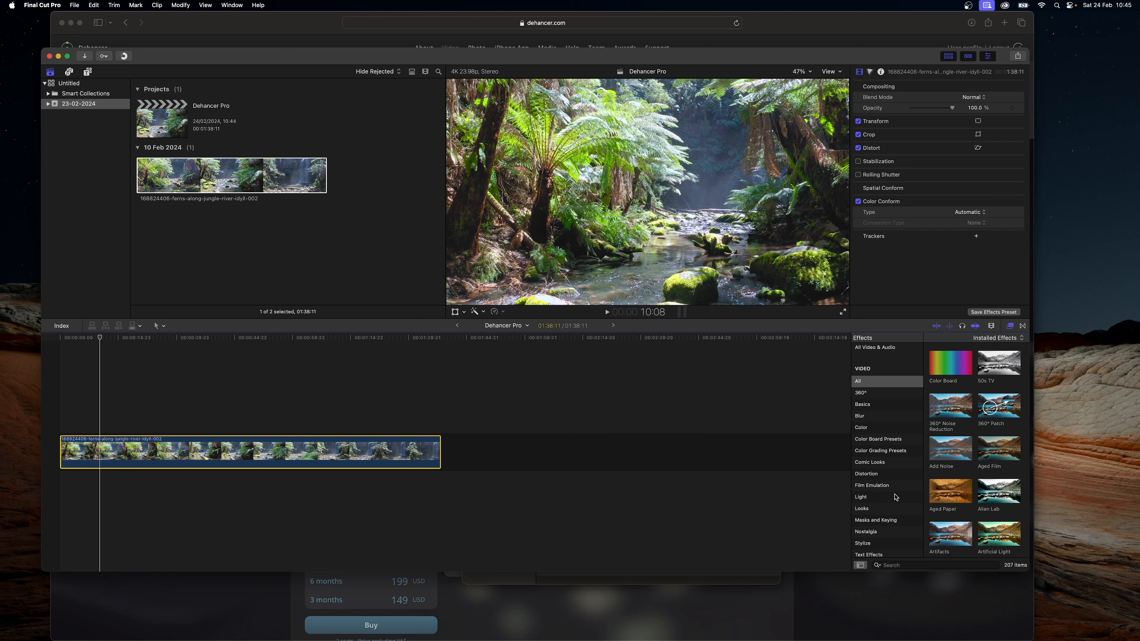
# Apply the Dehancer Pro v2 effect from Film Emulation to the jungle river clip and move the playhead to 47:06.
pyautogui.scroll(-2, 895, 497)
pyautogui.click(883, 446)
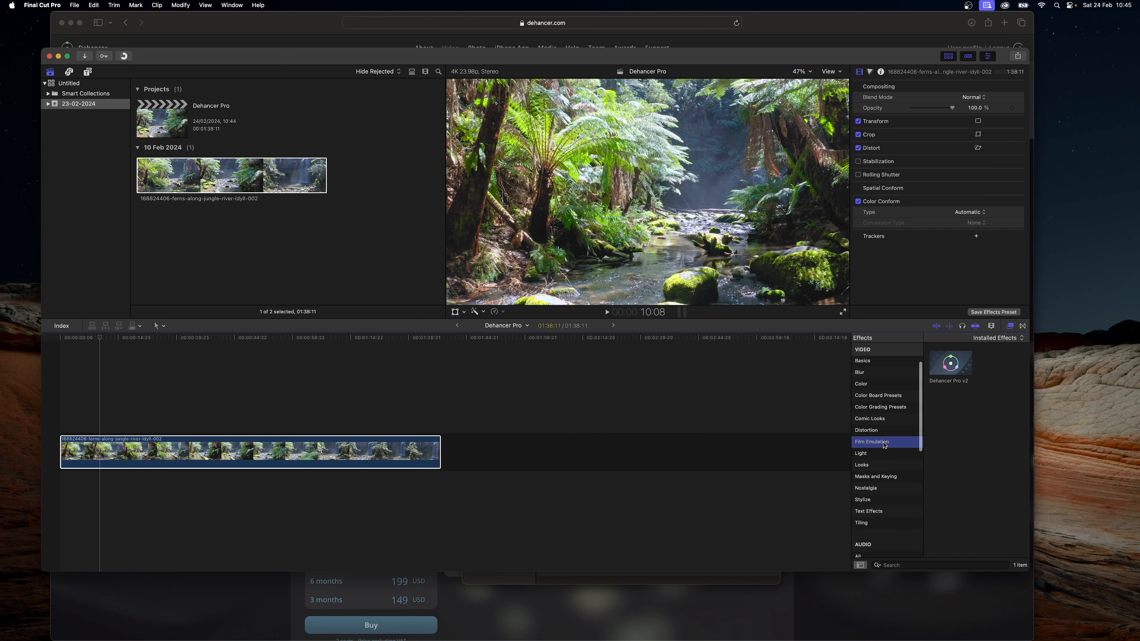
pyautogui.click(960, 365)
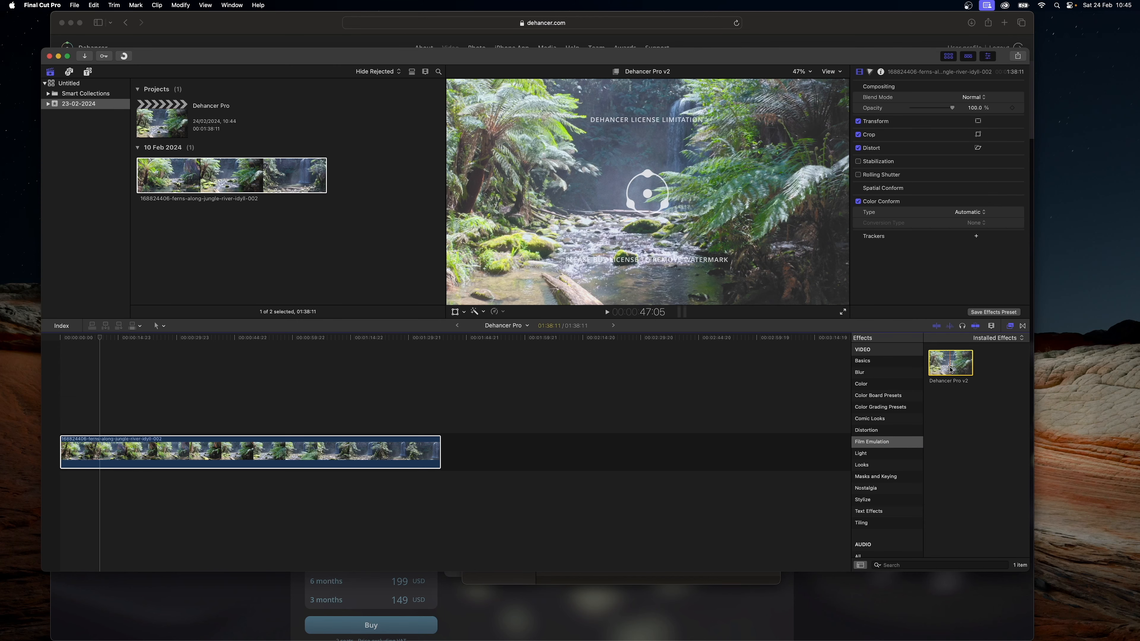
pyautogui.moveTo(951, 369); pyautogui.dragTo(416, 459)
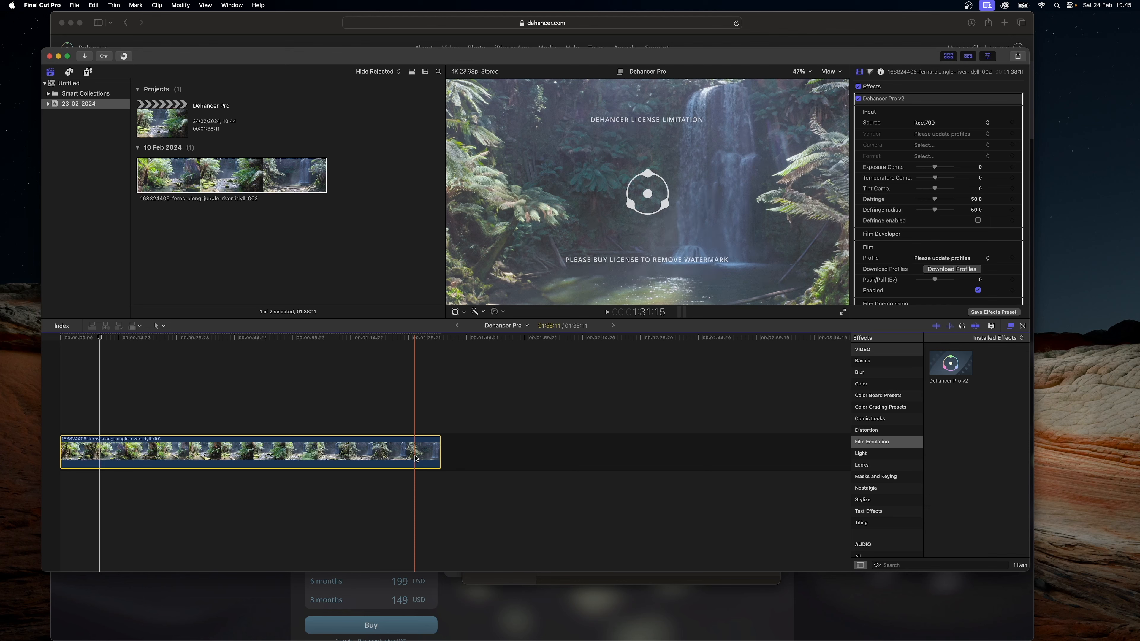
pyautogui.click(400, 340)
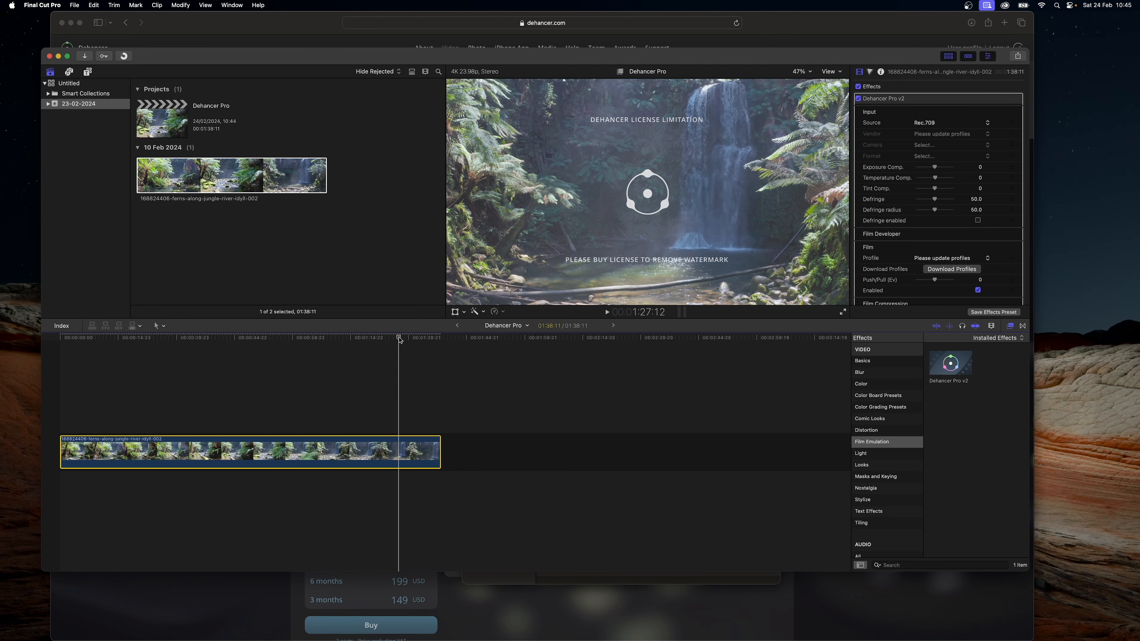
pyautogui.click(242, 339)
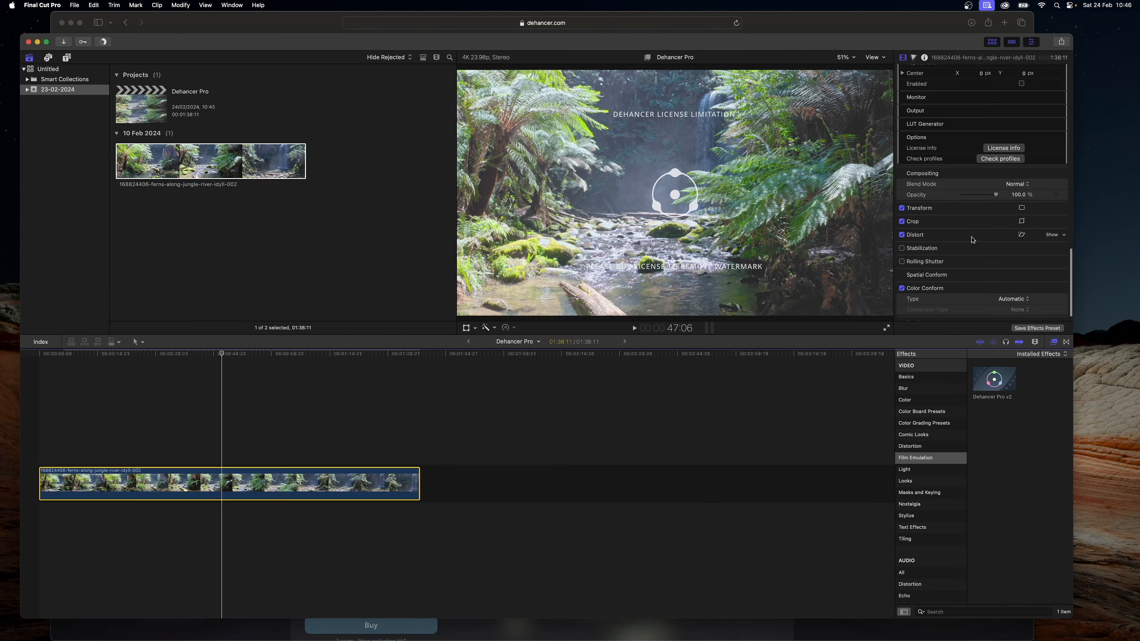
# Open the license info of the Dehancer Pro v2 effect and choose activation by license key.
pyautogui.scroll(-3, 972, 240)
pyautogui.click(1003, 137)
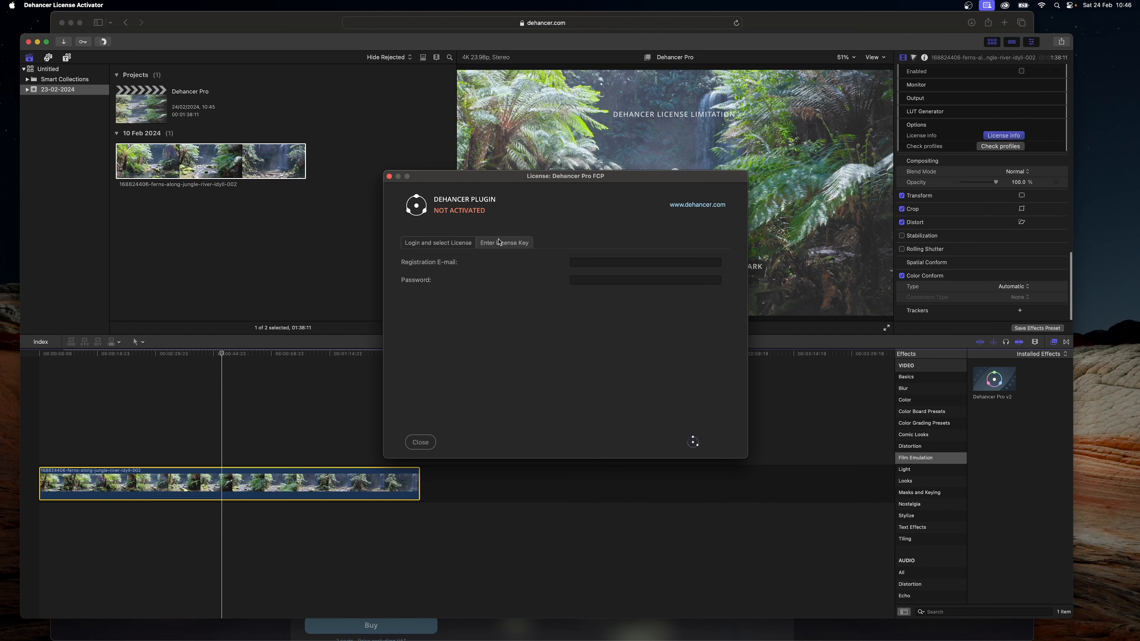
pyautogui.click(503, 243)
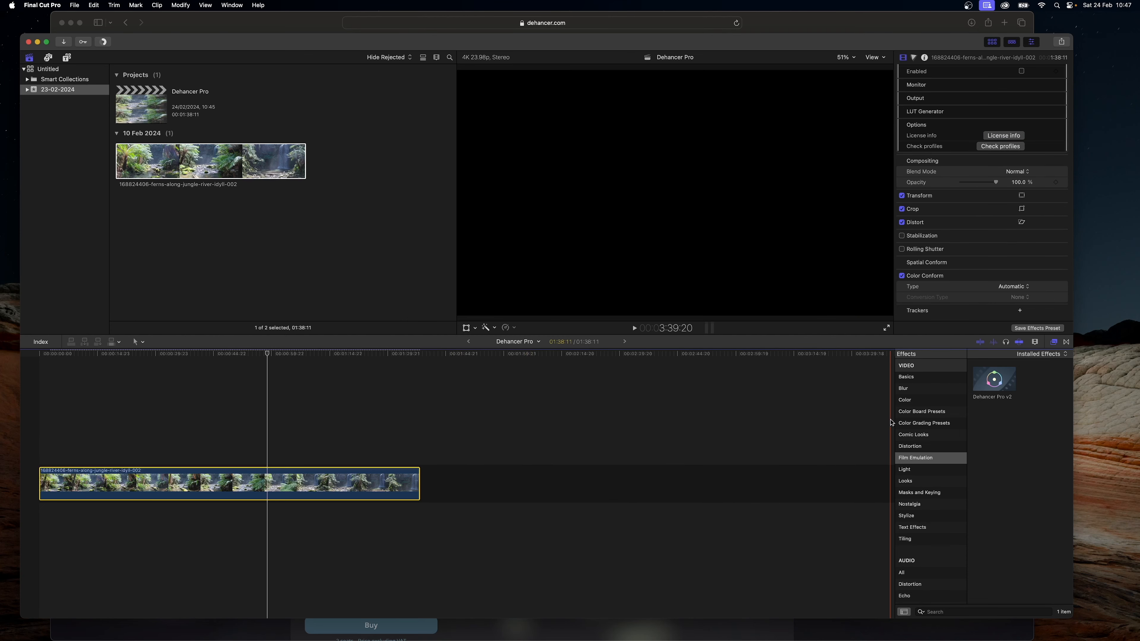
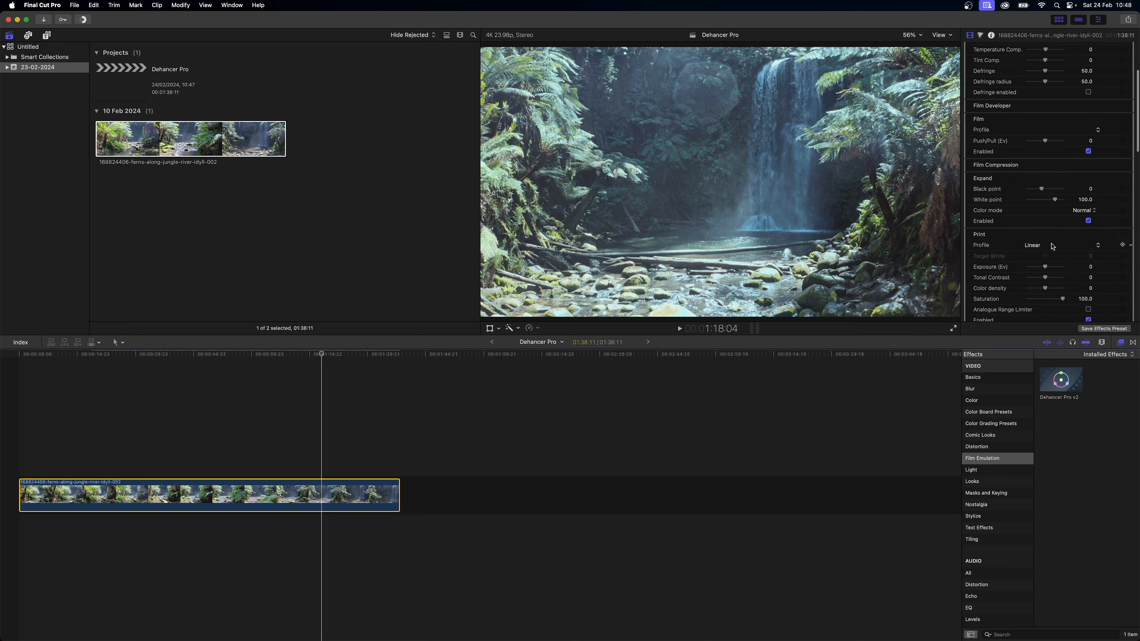
pyautogui.scroll(1, 1052, 246)
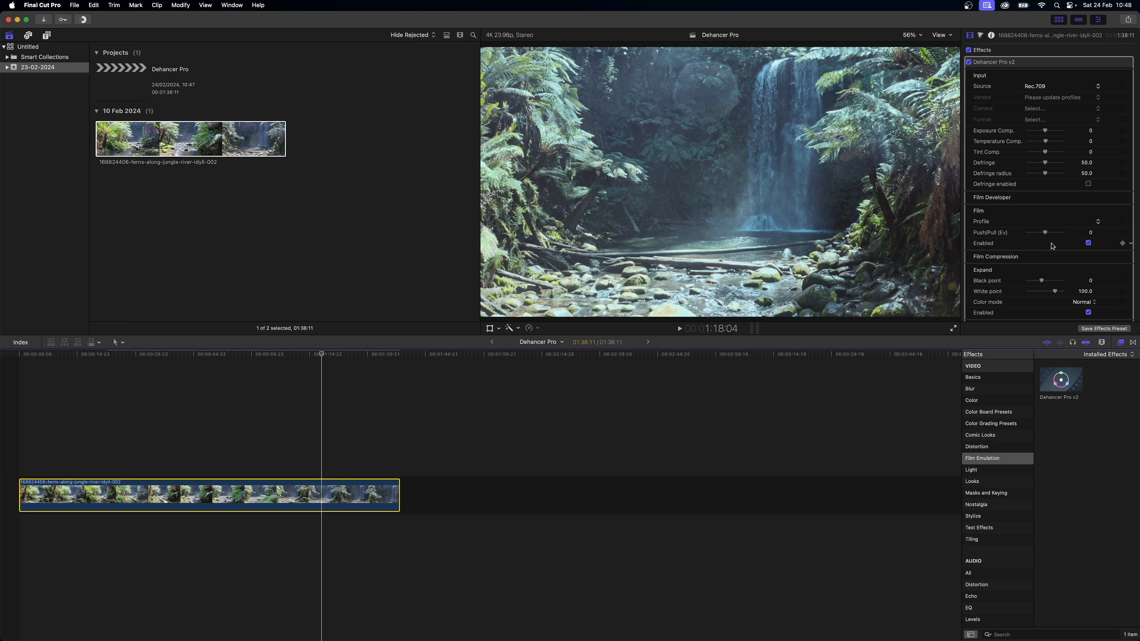
# Look through the Dehancer Pro v2 settings and toggle the effect's Film Grain.
pyautogui.scroll(-20, 1076, 255)
pyautogui.scroll(-4, 1076, 255)
pyautogui.click(1089, 241)
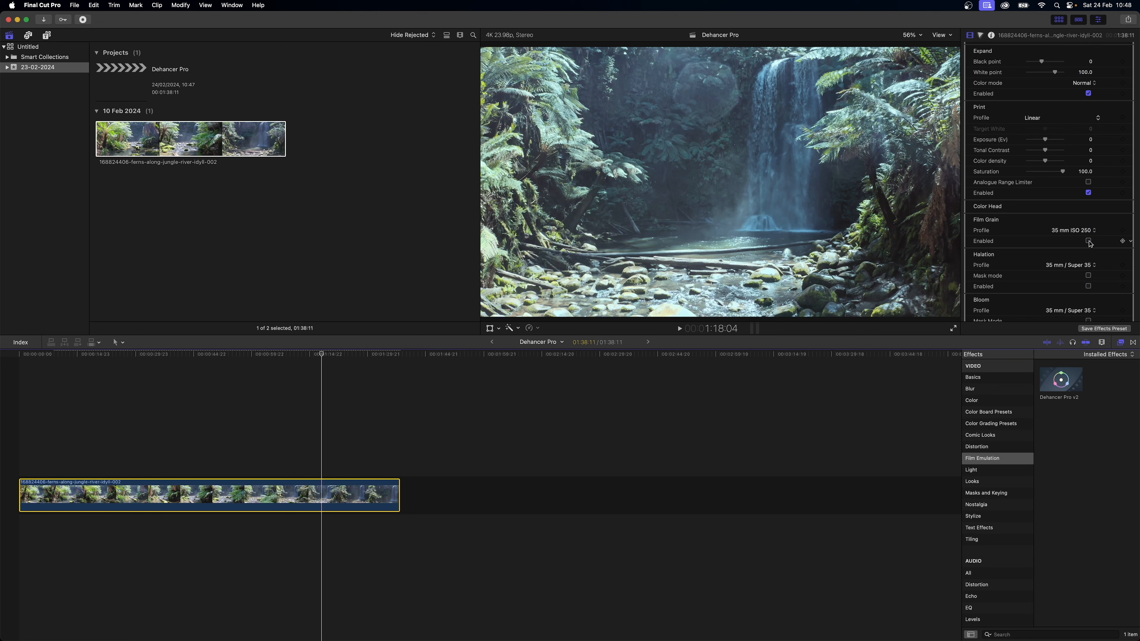
pyautogui.click(1089, 241)
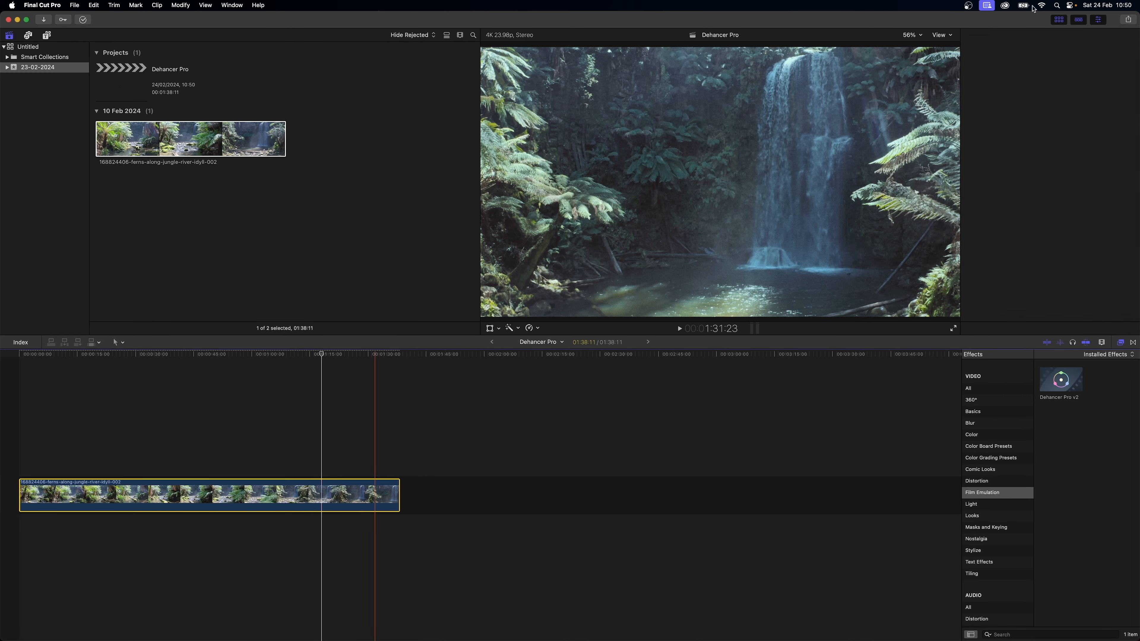
# Set the Dehancer Pro v2 input source to Choose Camera and the vendor to Sony.
pyautogui.click(1079, 86)
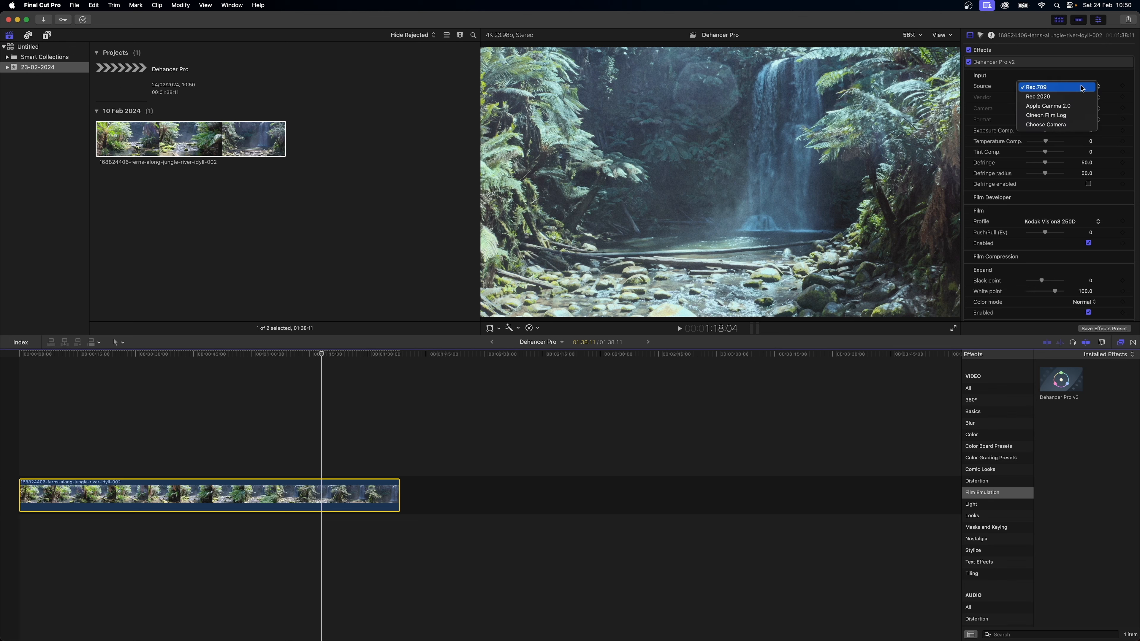
pyautogui.click(1046, 121)
pyautogui.click(1057, 97)
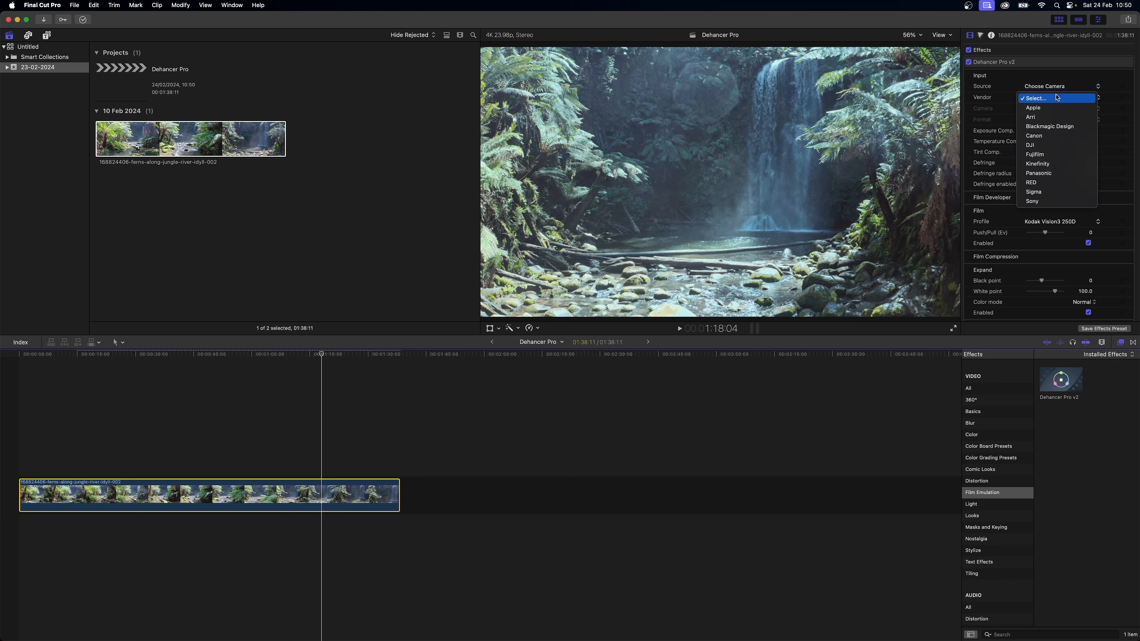
pyautogui.click(1078, 100)
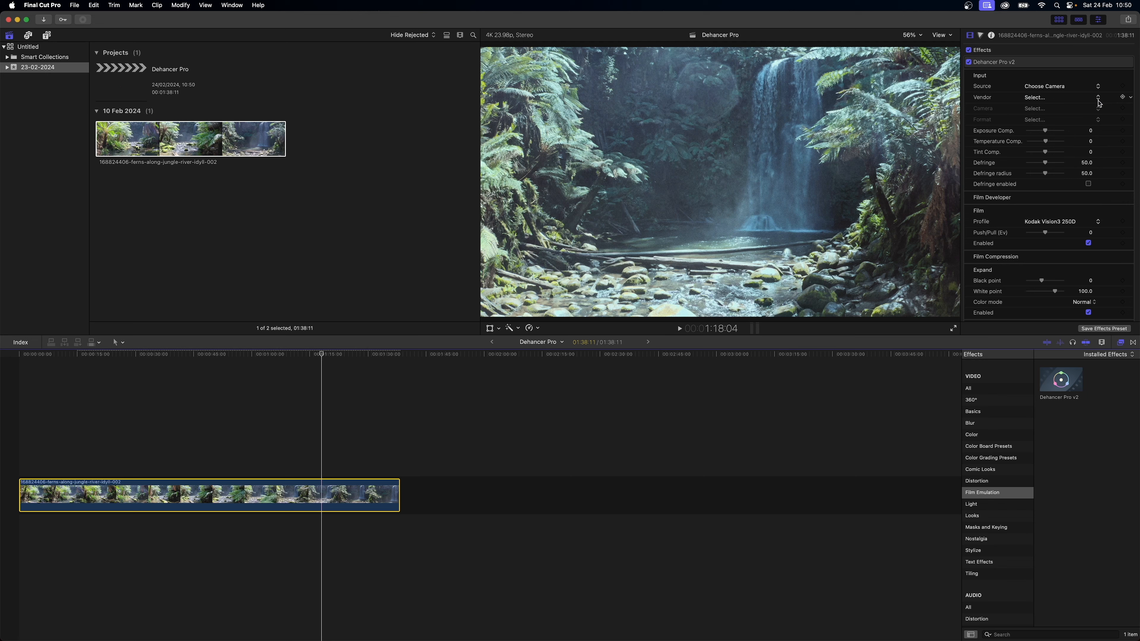
pyautogui.click(1079, 100)
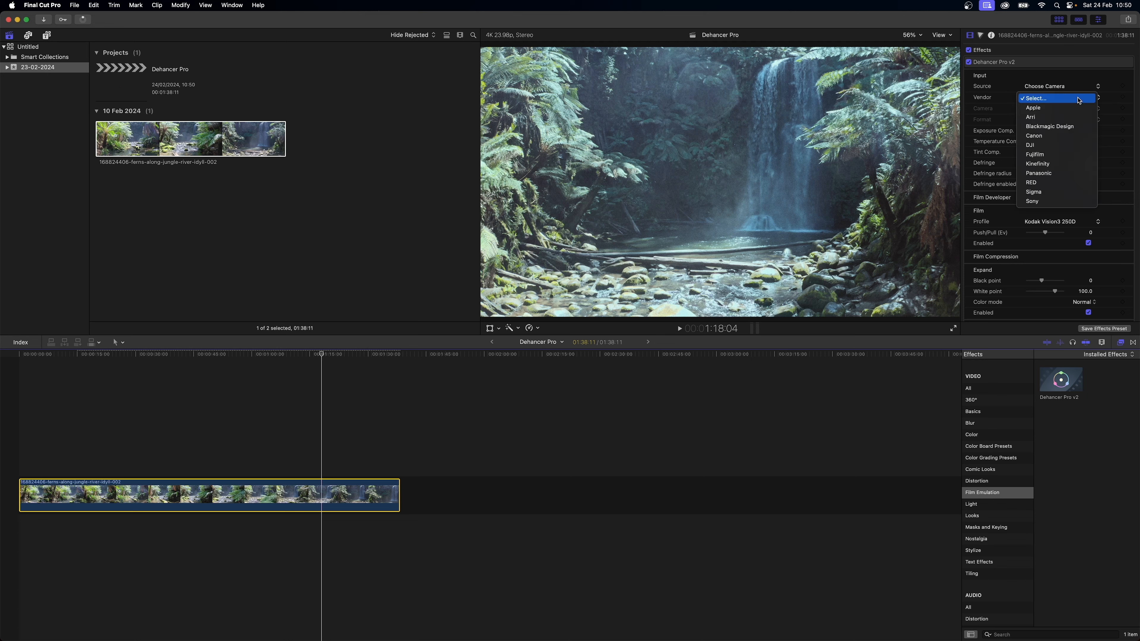
pyautogui.click(1056, 202)
# Set the input camera to Alpha 7 IV and its format to S-Log3 S-Gamut3.Cine.
pyautogui.click(1053, 109)
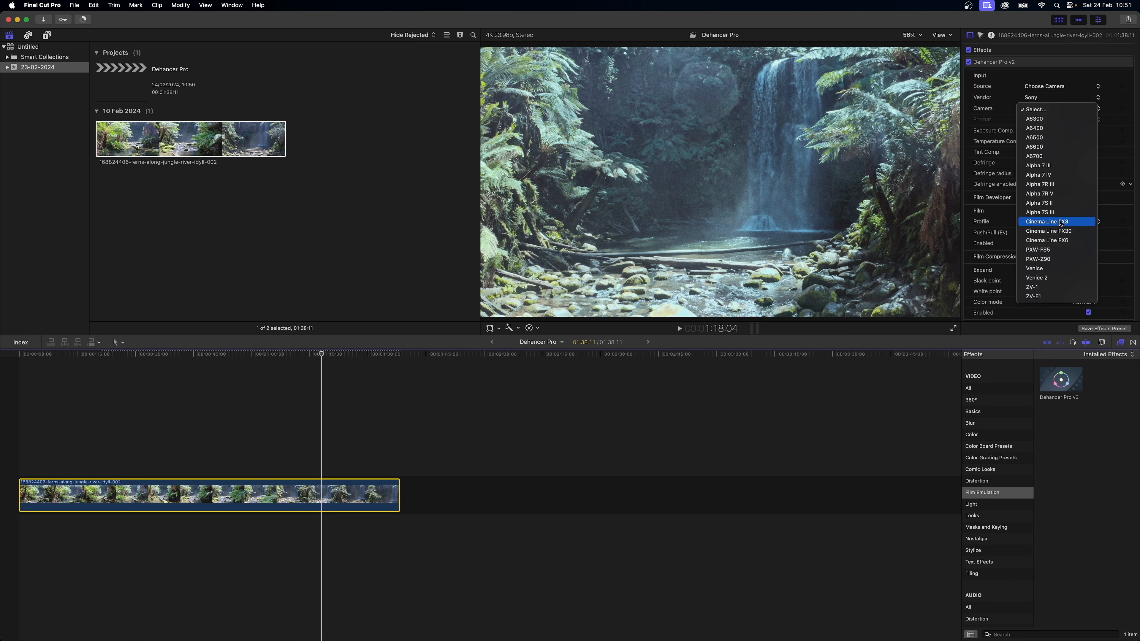
pyautogui.click(1049, 175)
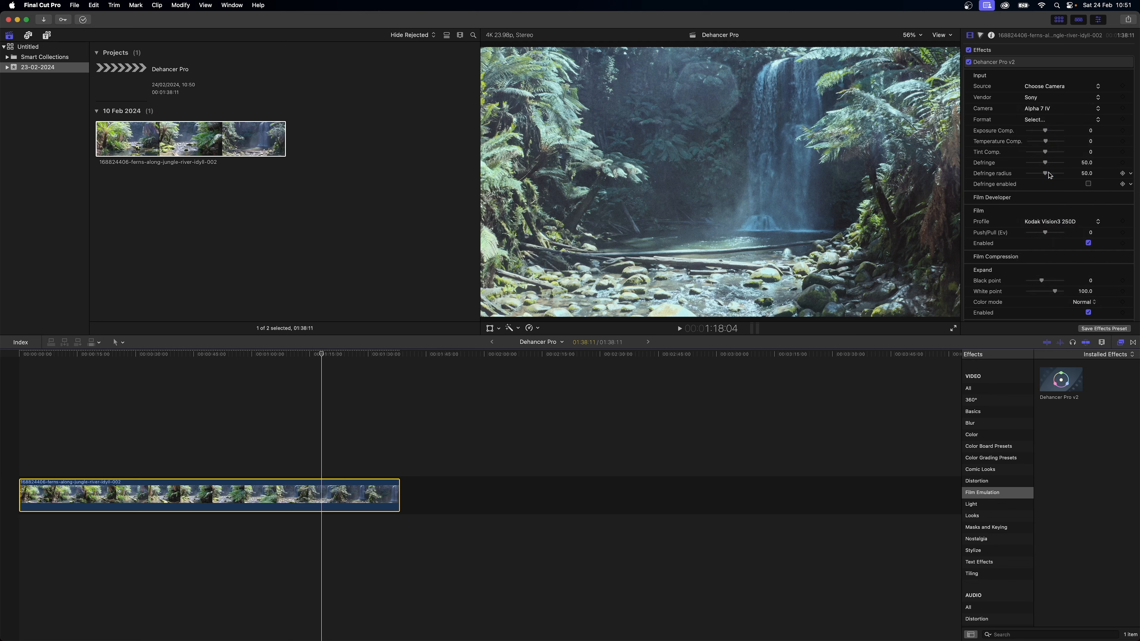
pyautogui.click(1065, 120)
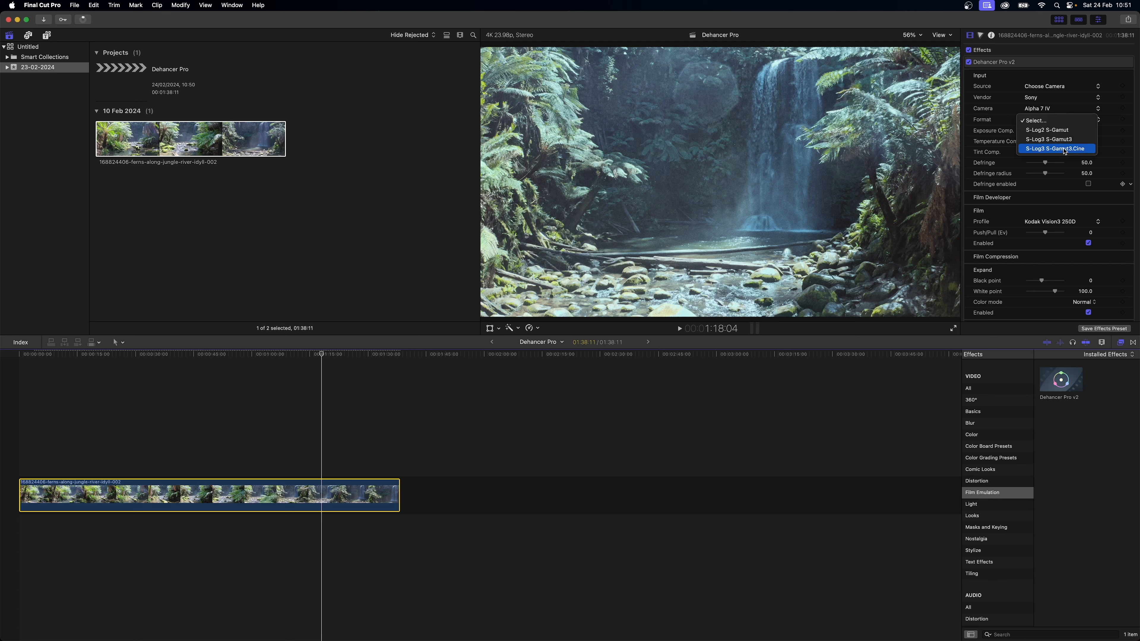
pyautogui.click(1065, 149)
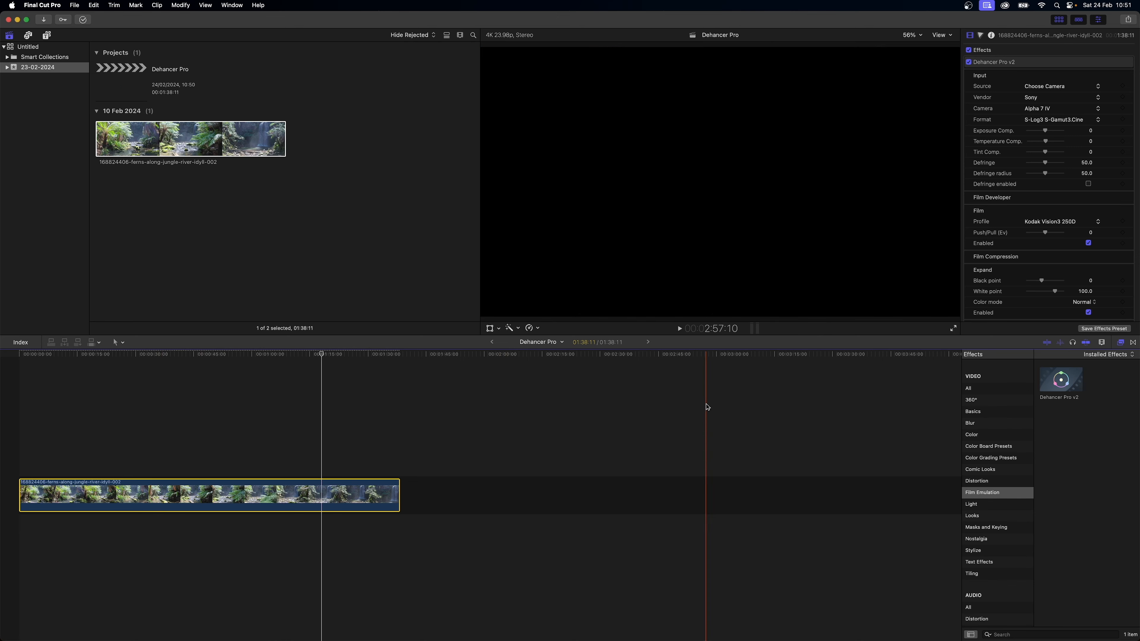
# Move the playhead to 1:32:08 and set the Dehancer Pro v2 input source back to Rec.709.
pyautogui.click(377, 355)
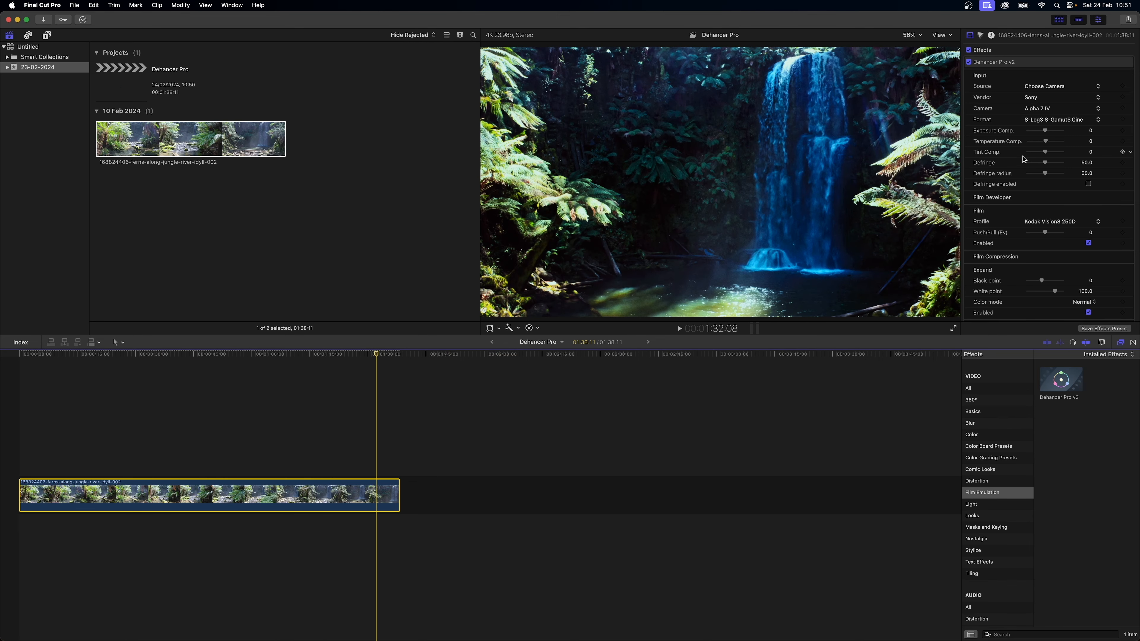
pyautogui.click(1090, 87)
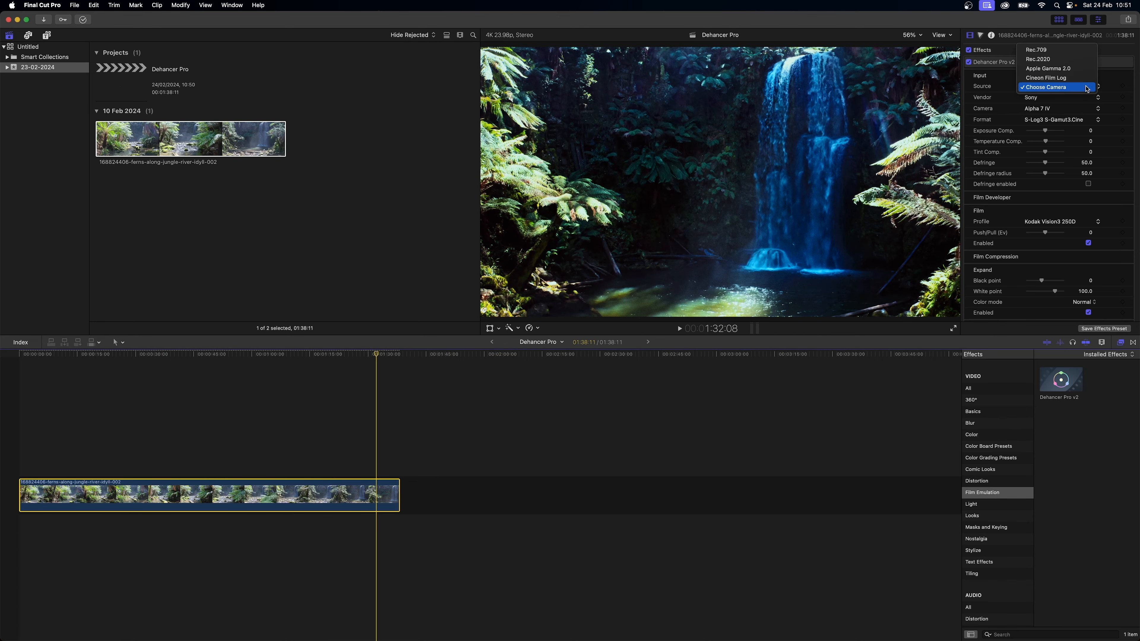
pyautogui.click(1054, 50)
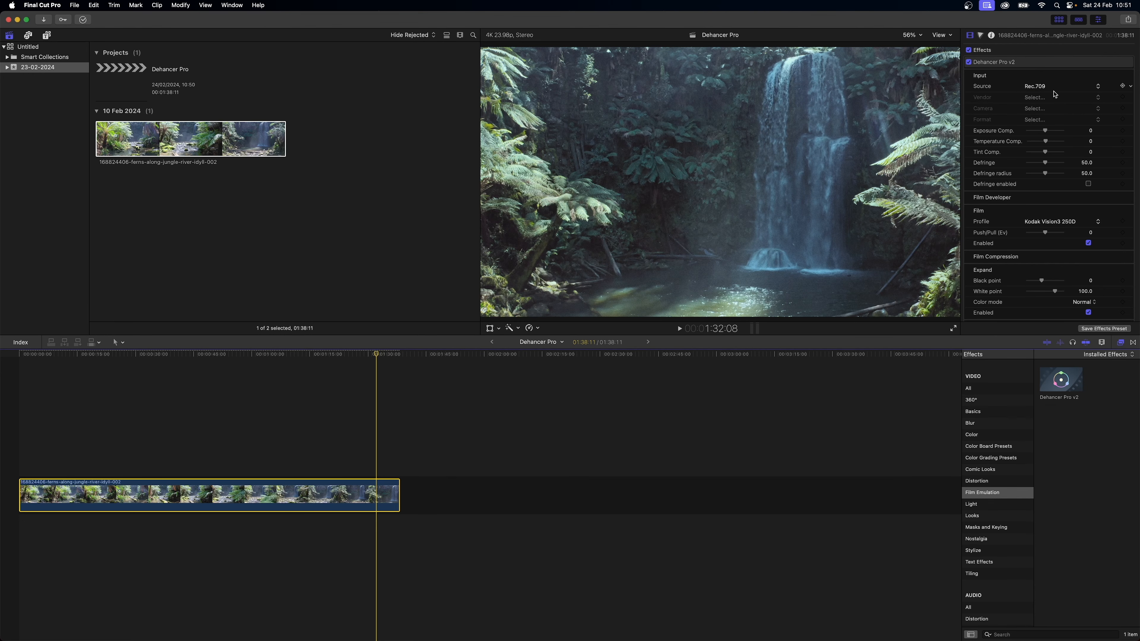
# Set the input source to Choose Camera with vendor Apple and camera iPhone, and view the available formats.
pyautogui.click(1058, 89)
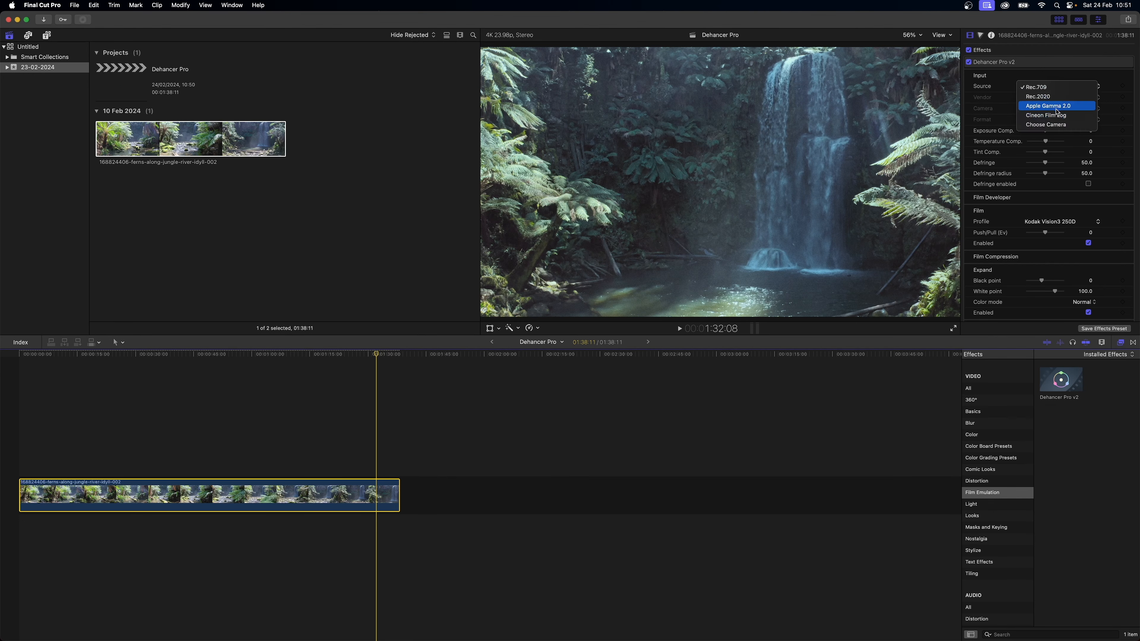
pyautogui.click(1060, 126)
pyautogui.click(1071, 98)
pyautogui.click(1061, 109)
pyautogui.click(1056, 110)
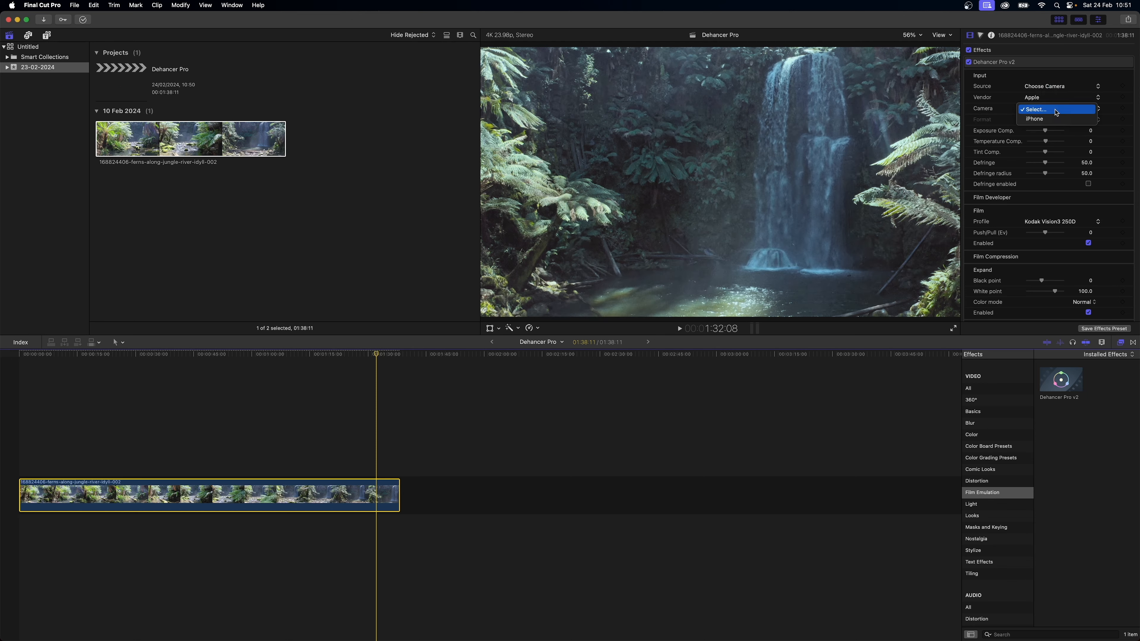
pyautogui.click(1056, 119)
pyautogui.click(1059, 119)
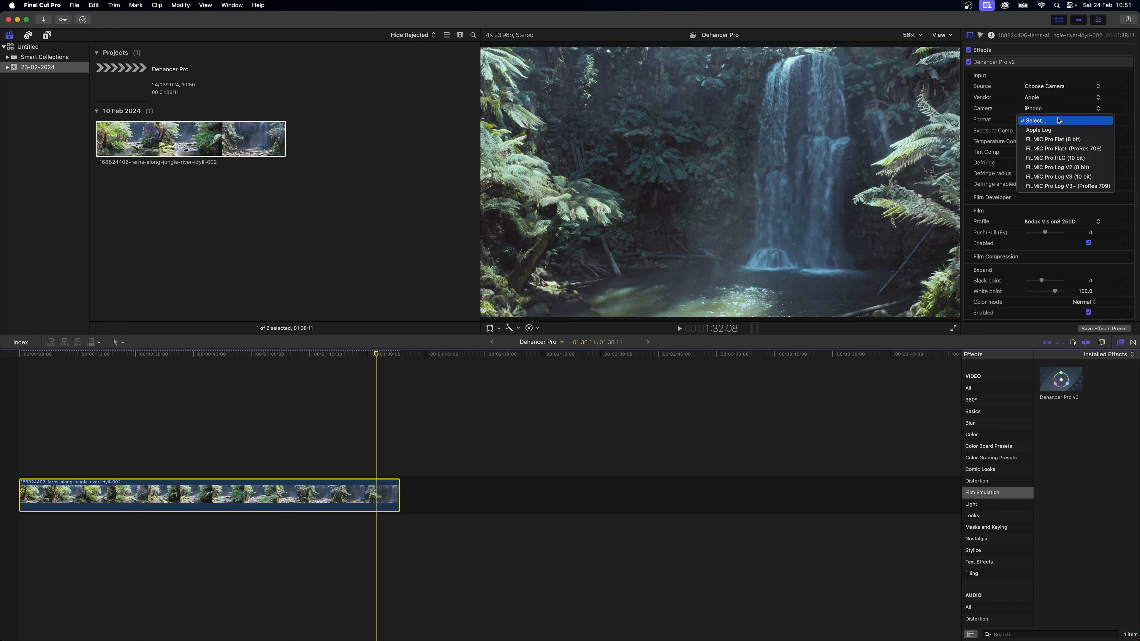
pyautogui.click(1063, 98)
# Switch the input vendor to Arri and to Blackmagic Design, viewing the available cameras of each.
pyautogui.click(1059, 98)
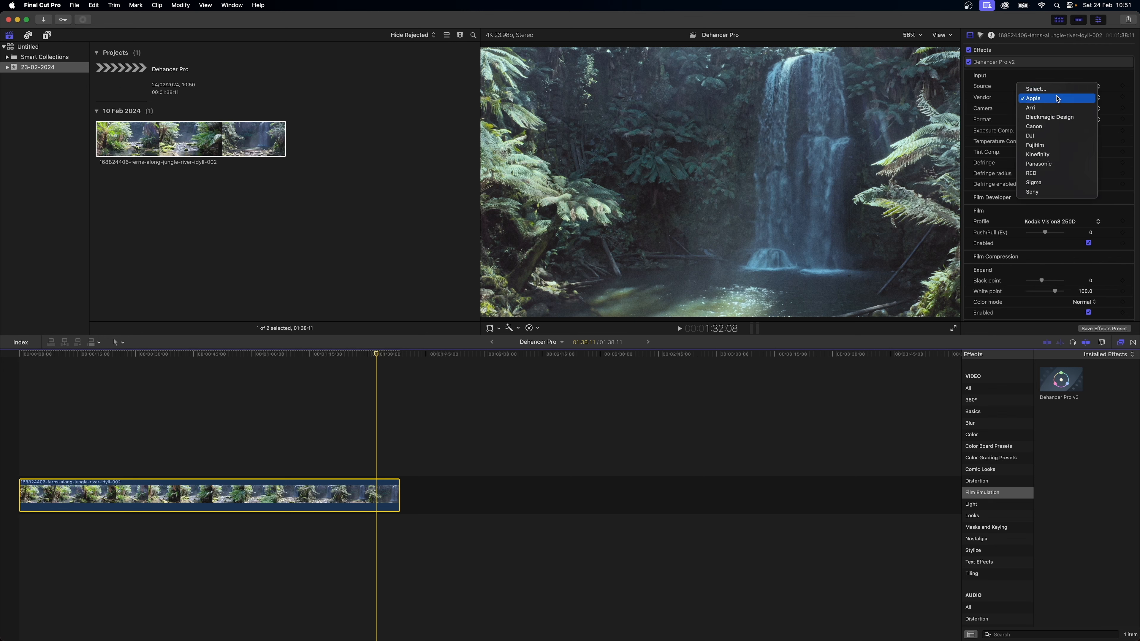
pyautogui.click(1057, 108)
pyautogui.click(1054, 109)
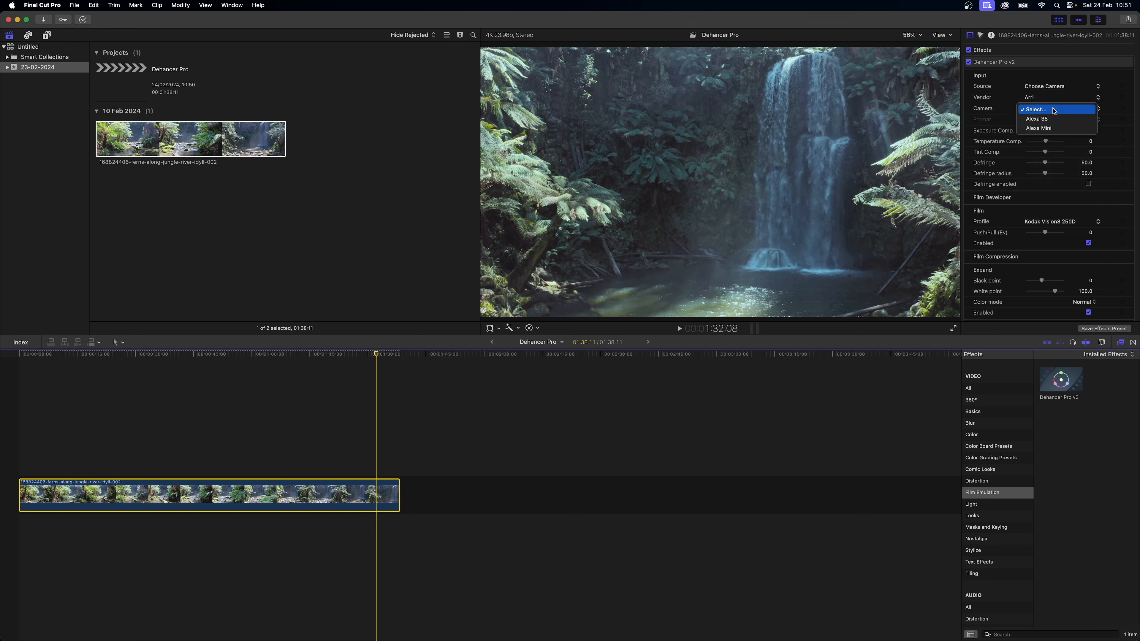
pyautogui.click(1054, 110)
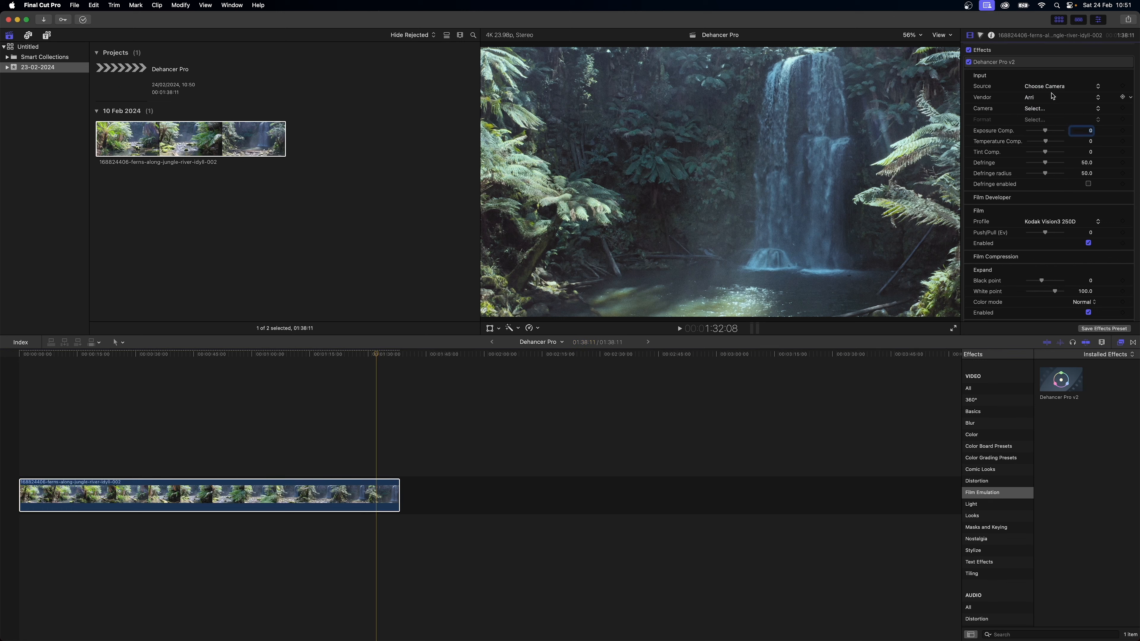
pyautogui.click(1051, 98)
pyautogui.click(1052, 107)
pyautogui.click(1053, 109)
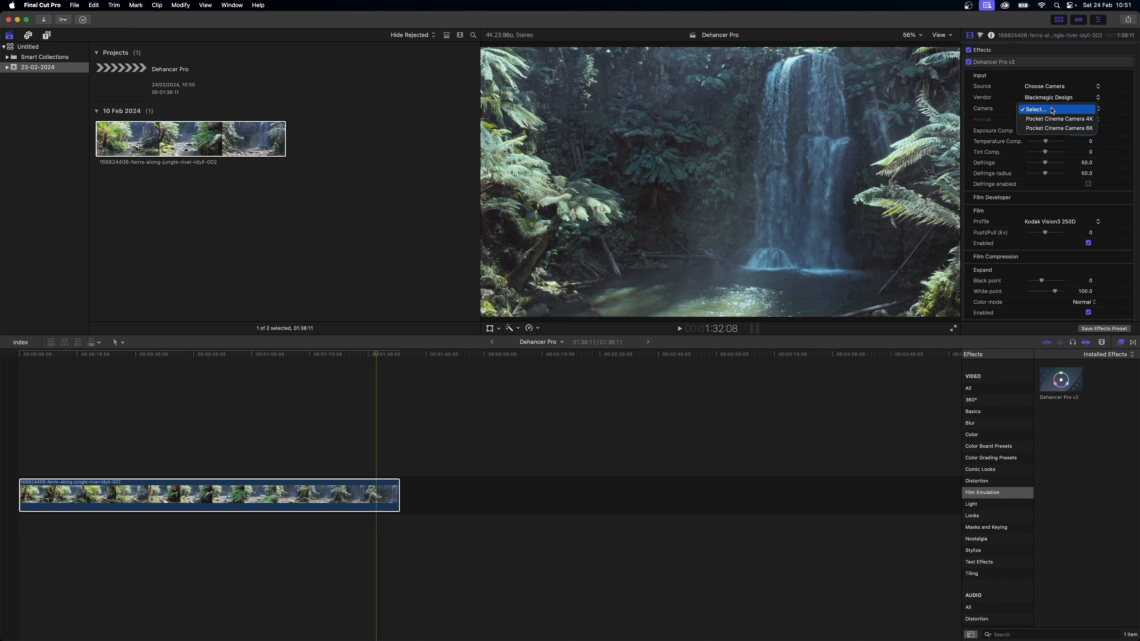
pyautogui.click(1052, 109)
# Switch the input vendor to Canon and to DJI, viewing the available cameras of each.
pyautogui.click(1052, 97)
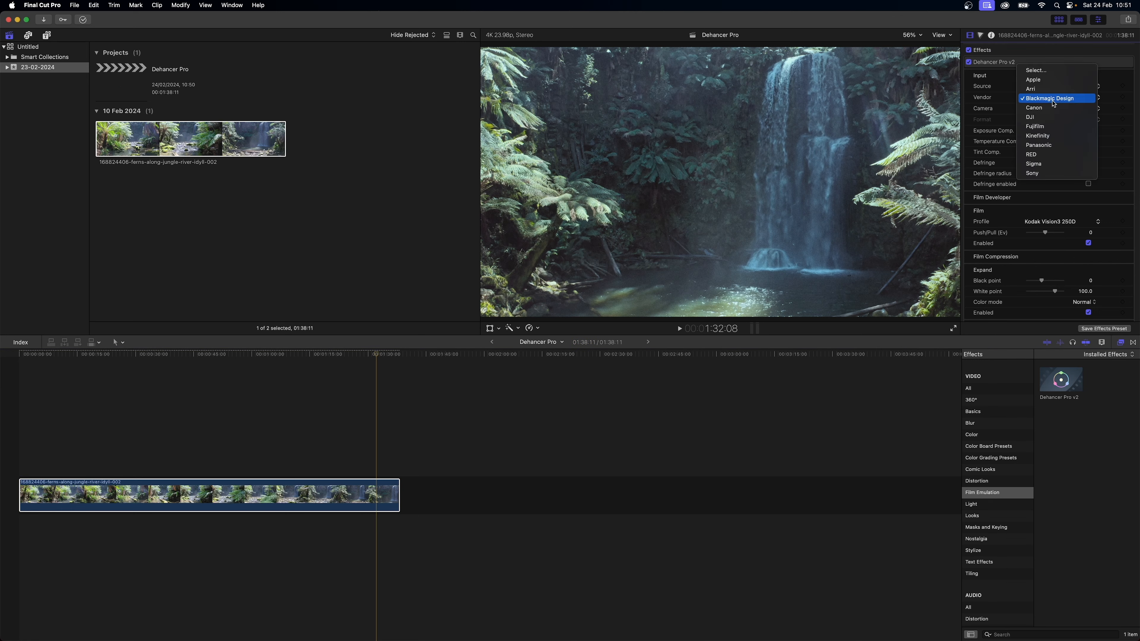
pyautogui.click(1054, 107)
pyautogui.click(1055, 109)
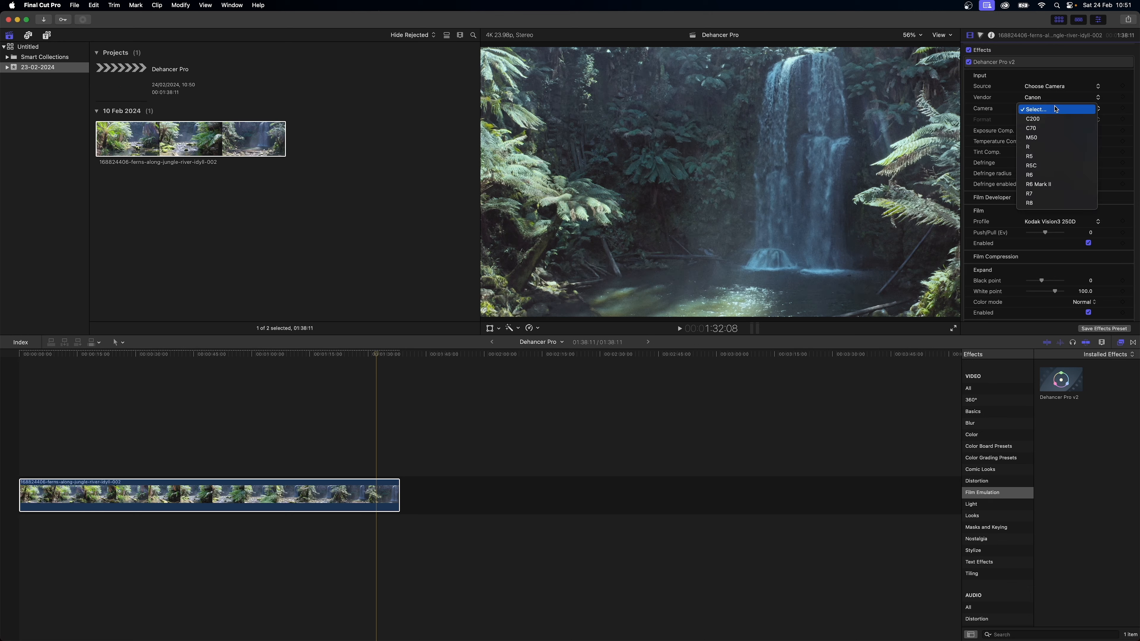
pyautogui.click(1056, 110)
pyautogui.click(1053, 97)
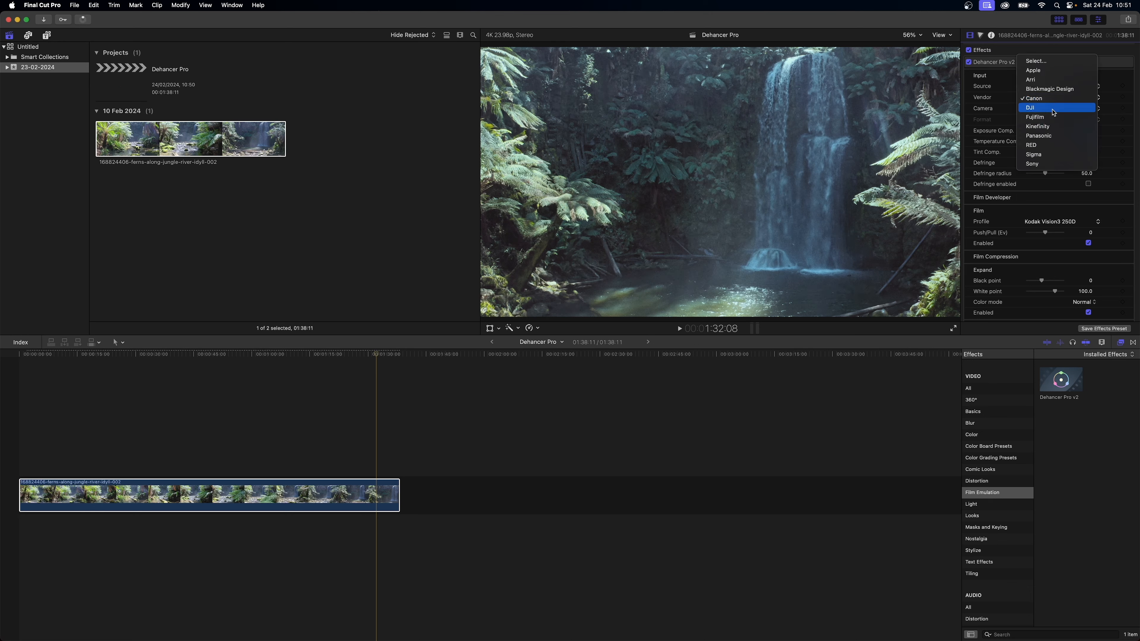
pyautogui.click(1053, 109)
pyautogui.click(1054, 108)
pyautogui.click(1057, 109)
# Switch the input vendor to Fujifilm and to Kinefinity, viewing the available cameras of each.
pyautogui.click(1058, 100)
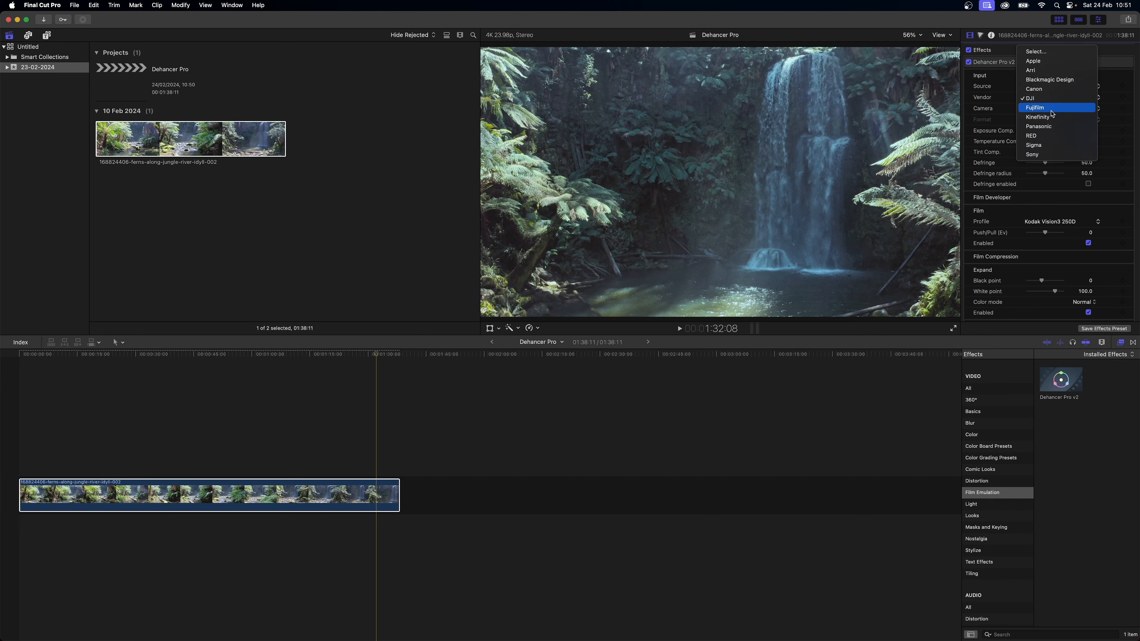
pyautogui.click(1057, 107)
pyautogui.click(1054, 108)
pyautogui.click(1055, 98)
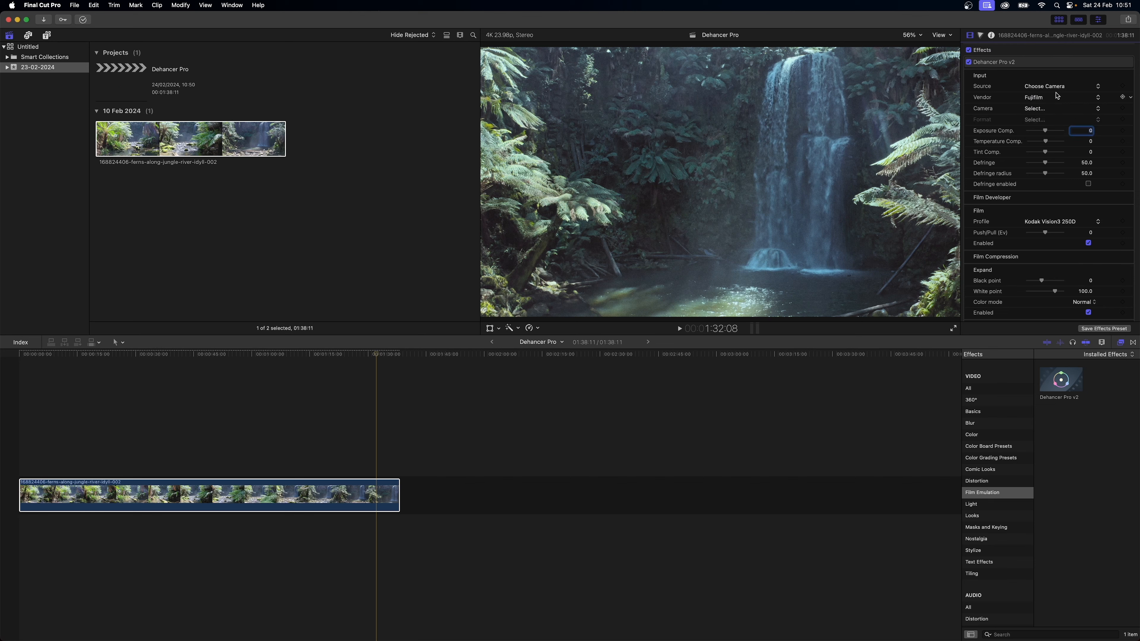
pyautogui.click(1057, 96)
pyautogui.click(1054, 107)
pyautogui.click(1051, 109)
pyautogui.click(1051, 109)
# Switch the input vendor to Panasonic and to RED, viewing the available cameras of each.
pyautogui.click(1055, 97)
pyautogui.click(1054, 109)
pyautogui.click(1054, 109)
pyautogui.click(1056, 109)
pyautogui.click(1056, 97)
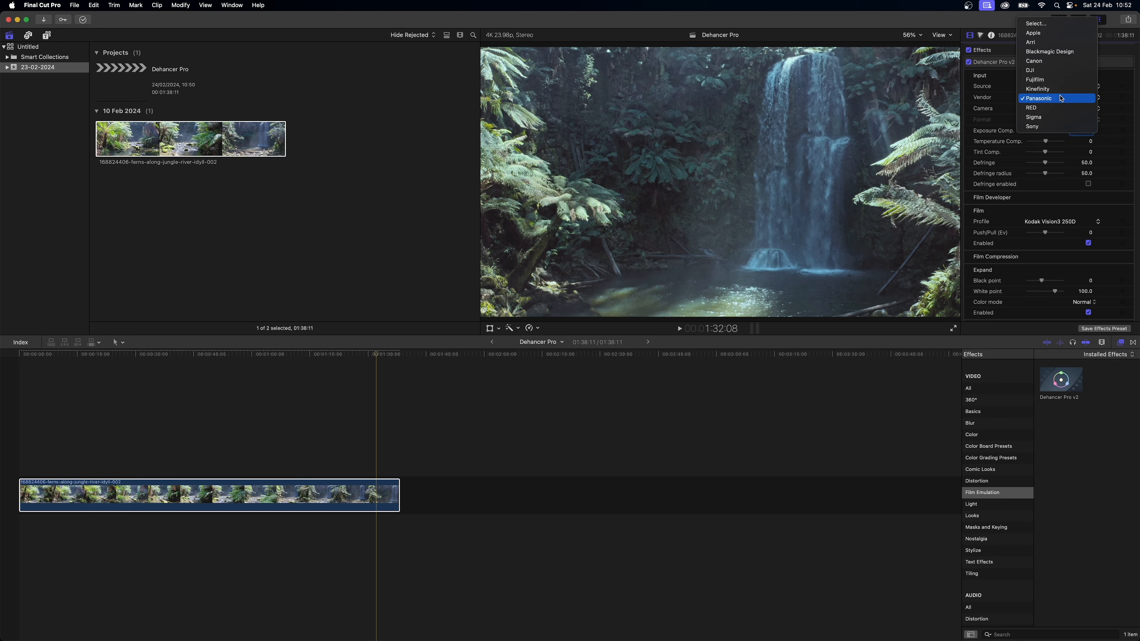
pyautogui.click(1058, 105)
pyautogui.click(1060, 110)
pyautogui.click(1060, 110)
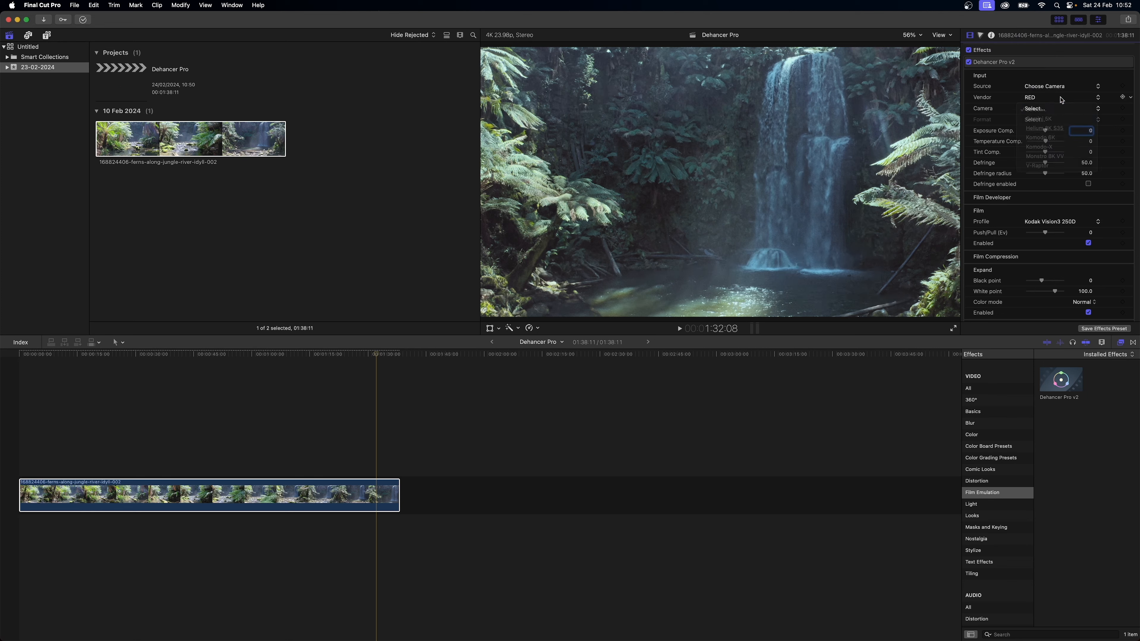
# Switch the input vendor to Sigma and to Sony, viewing the available cameras of each.
pyautogui.click(1056, 98)
pyautogui.click(1060, 107)
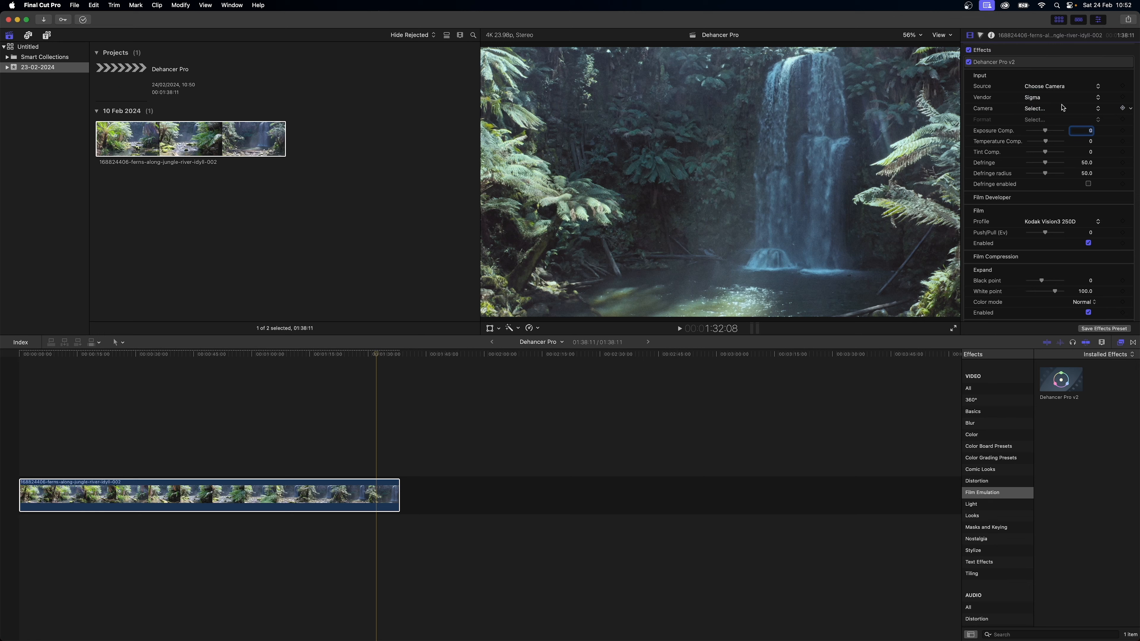
pyautogui.click(1063, 109)
pyautogui.click(1063, 110)
pyautogui.click(1057, 97)
pyautogui.click(1061, 108)
pyautogui.click(1066, 110)
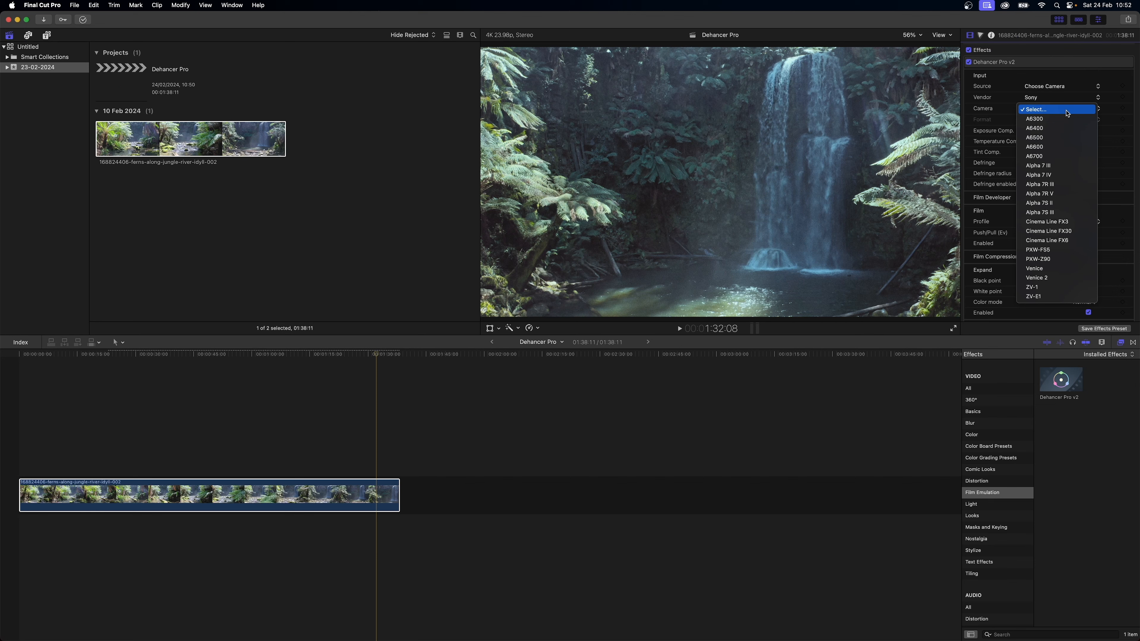
pyautogui.click(1067, 113)
# Return the input source to Rec.709, and try an Exposure Comp. of -0.21 before resetting it to 0.
pyautogui.click(1071, 98)
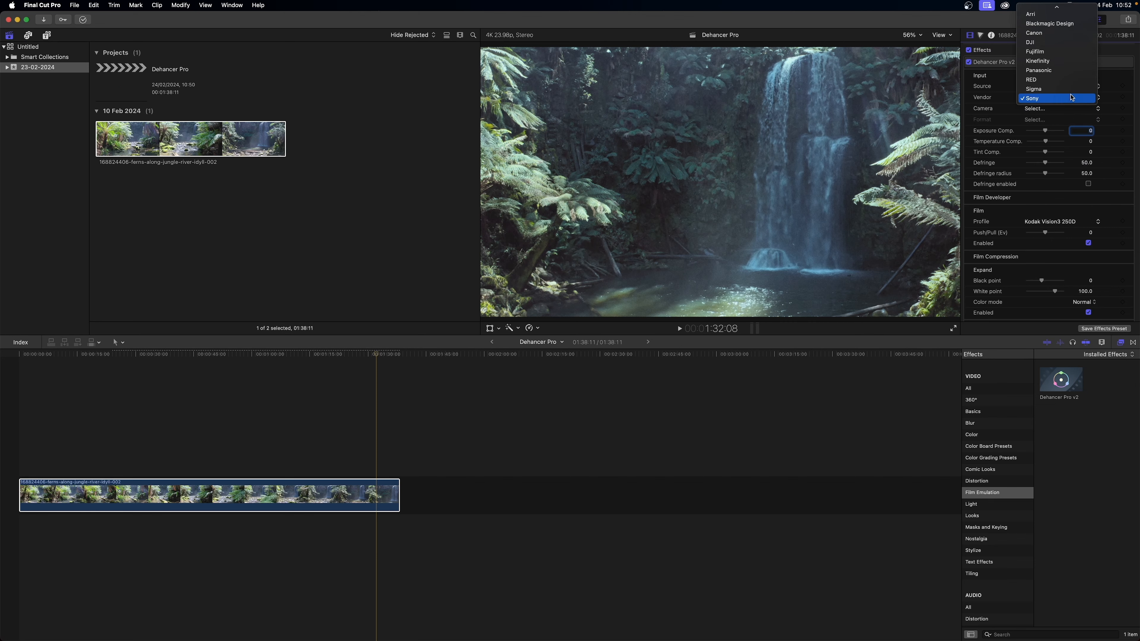
pyautogui.click(1072, 97)
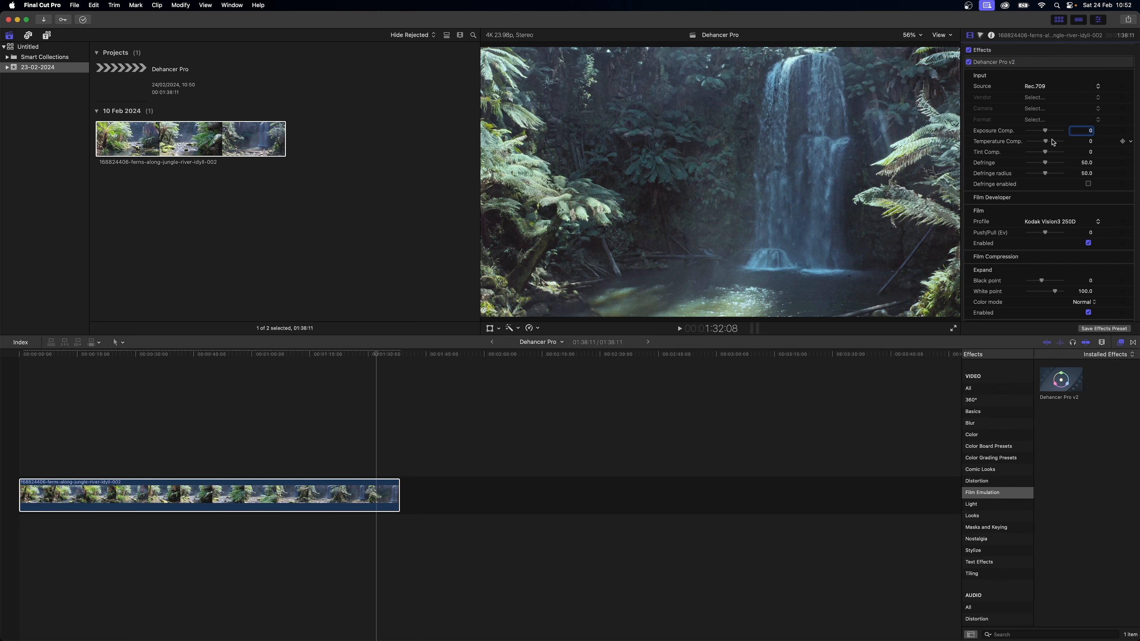
pyautogui.moveTo(1045, 131); pyautogui.dragTo(1045, 136)
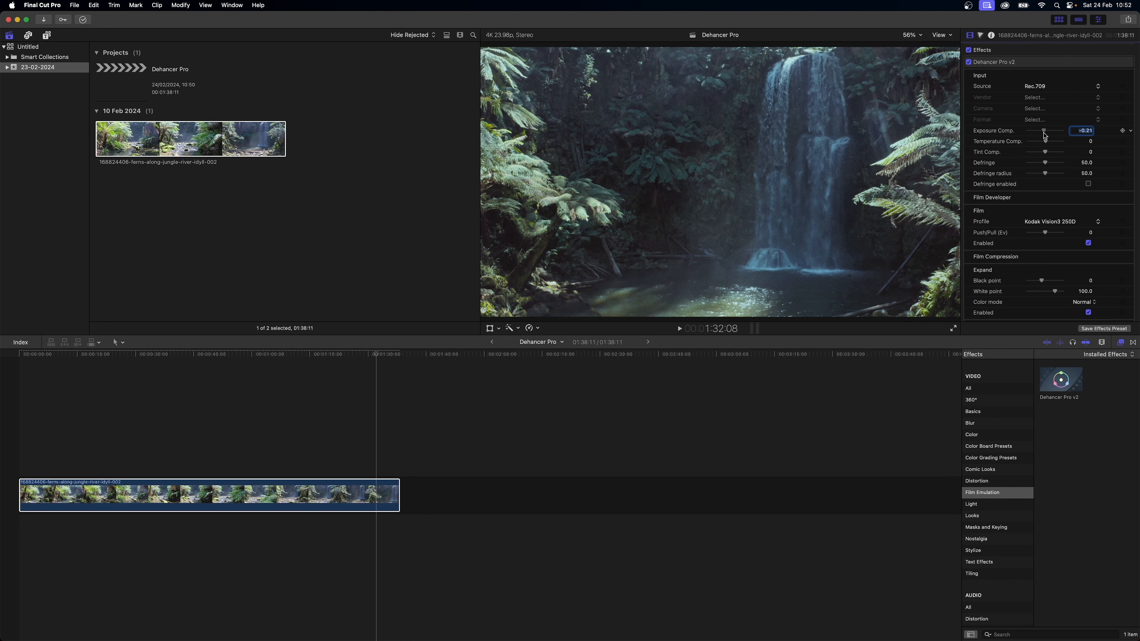
pyautogui.write('0')
# Switch the film profile of the Dehancer effect to Kodak Vision3 500T.
pyautogui.scroll(-3, 1003, 182)
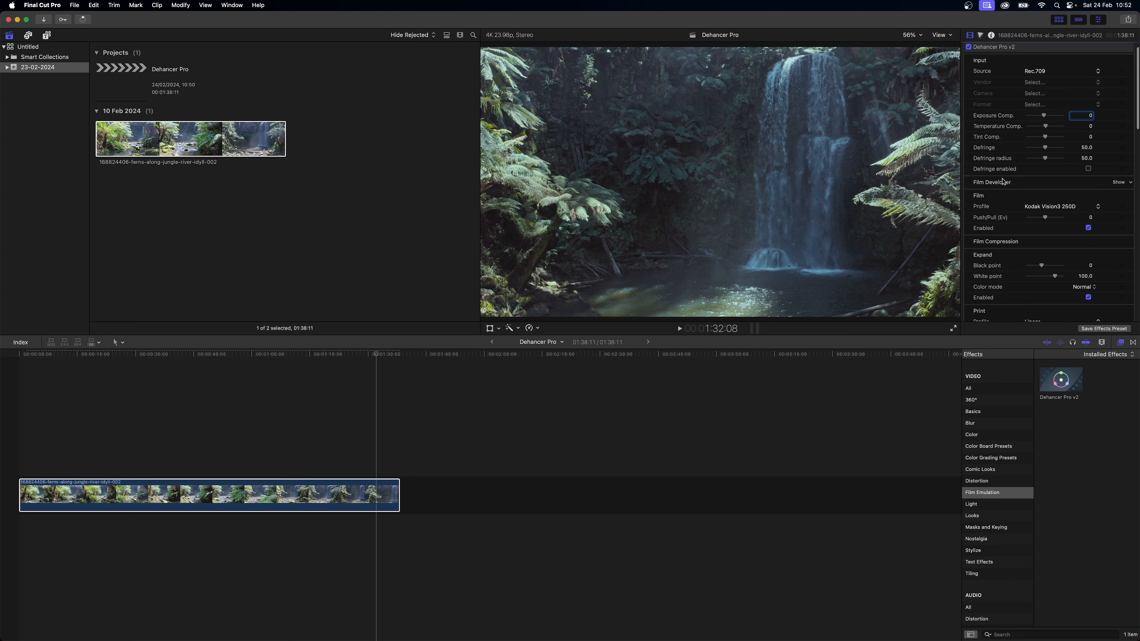
pyautogui.scroll(-5, 1003, 189)
pyautogui.click(1054, 106)
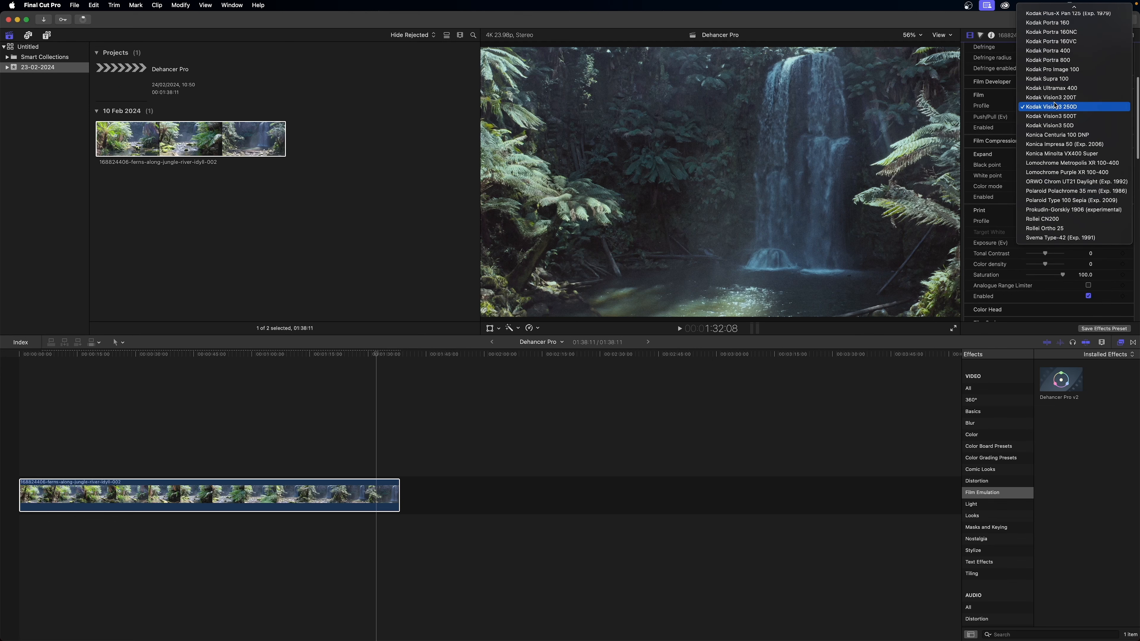
pyautogui.click(1053, 107)
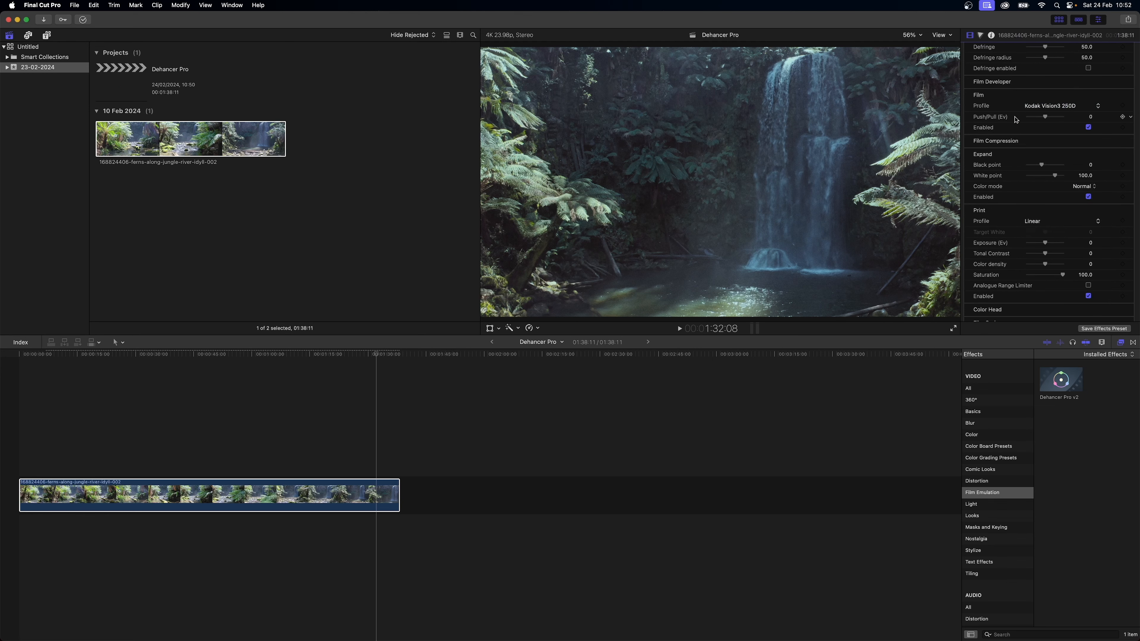
pyautogui.click(1048, 106)
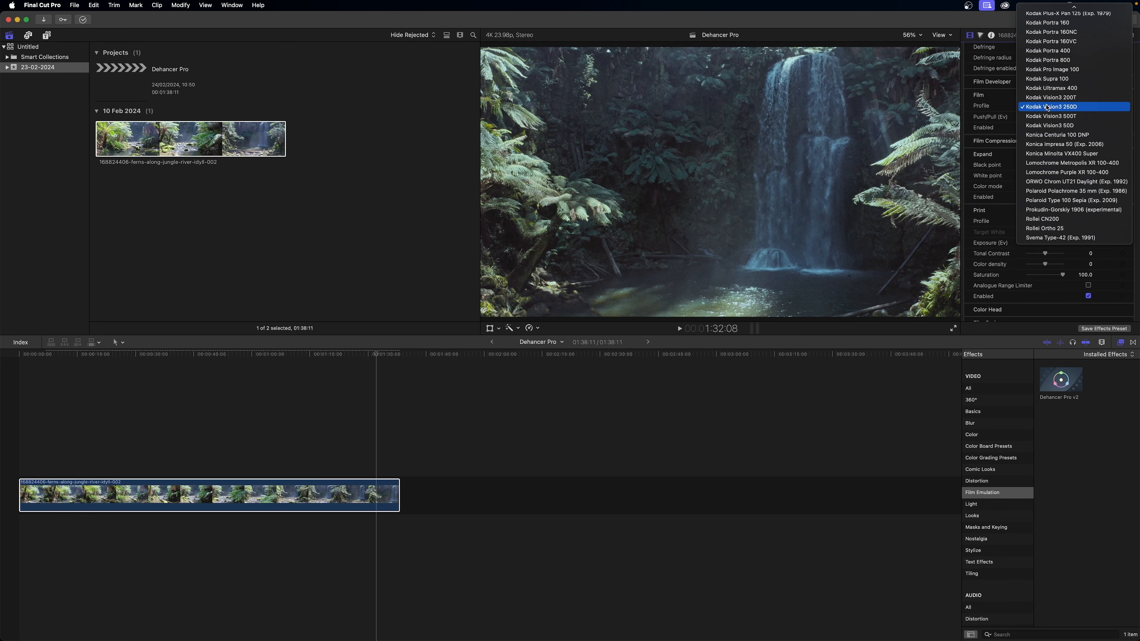
pyautogui.click(1051, 116)
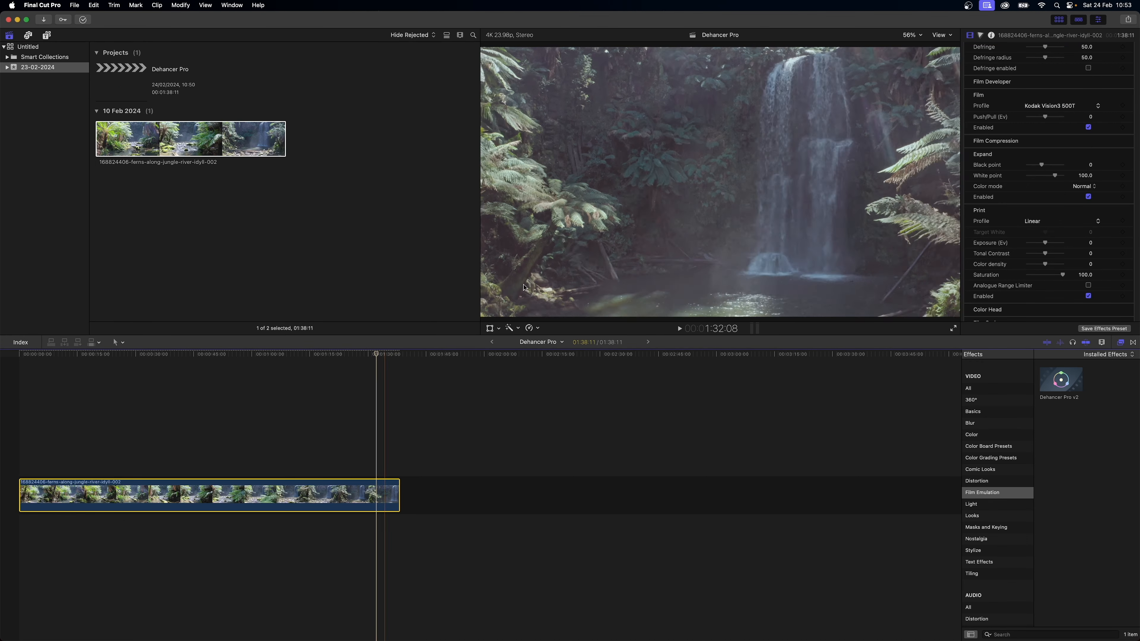
# Move the playhead to 1:04:06 and set the film profile to Kodak Vision3 200T.
pyautogui.click(268, 391)
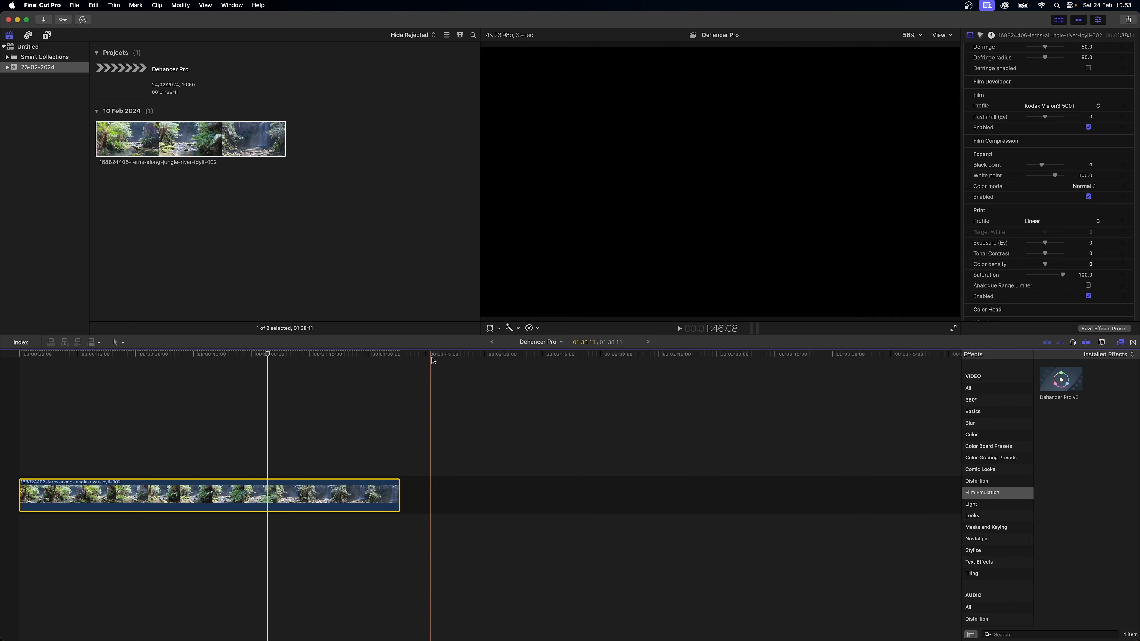
pyautogui.click(1041, 106)
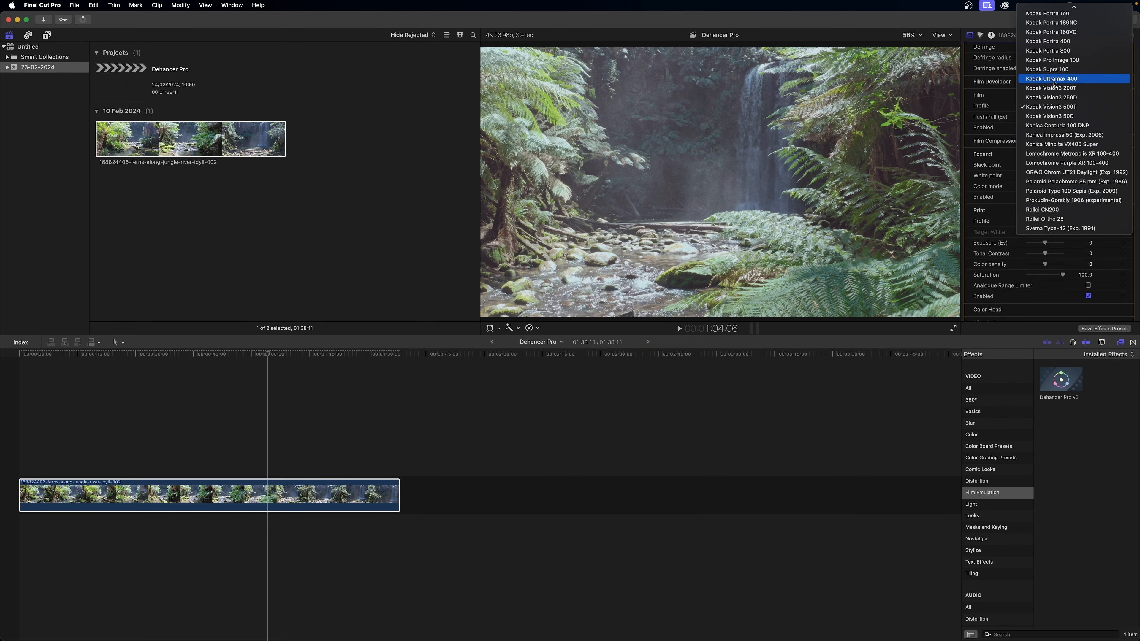
pyautogui.click(1057, 88)
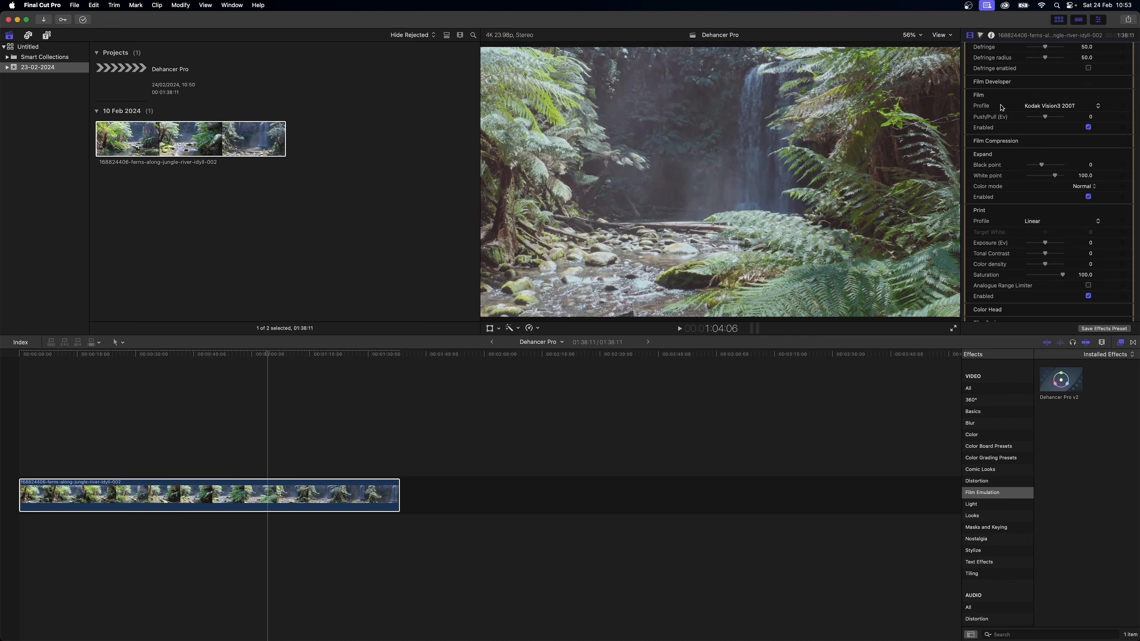
# Move the playhead to 1:24:15 and compare the waterfall shot with the Dehancer Pro effect turned off and on.
pyautogui.click(348, 360)
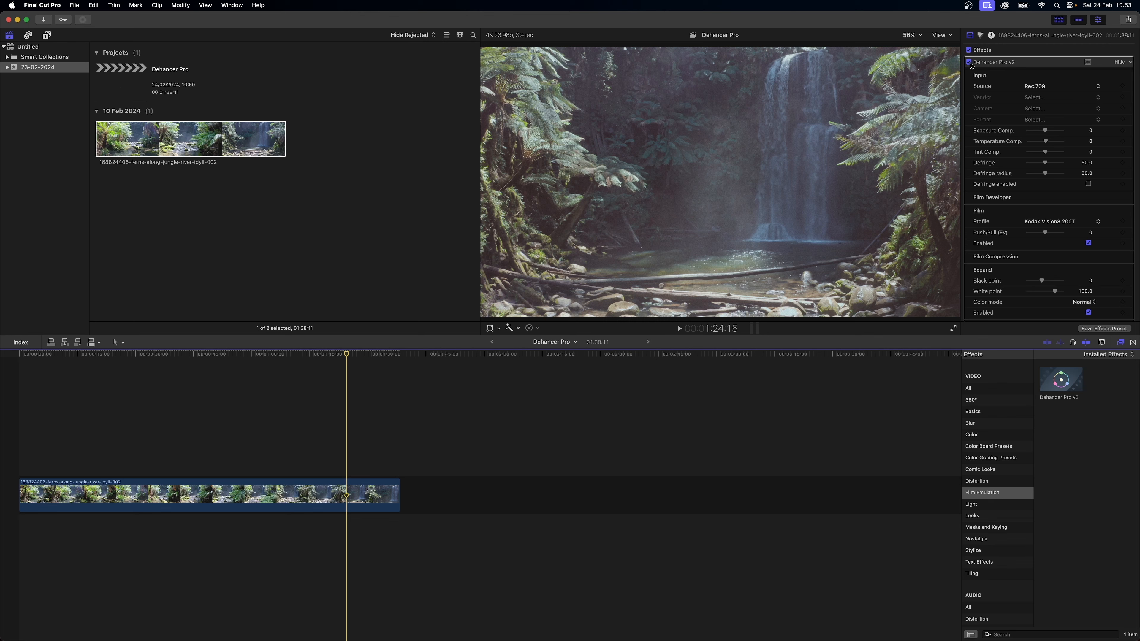
pyautogui.click(969, 63)
pyautogui.click(968, 62)
pyautogui.click(969, 62)
pyautogui.click(969, 62)
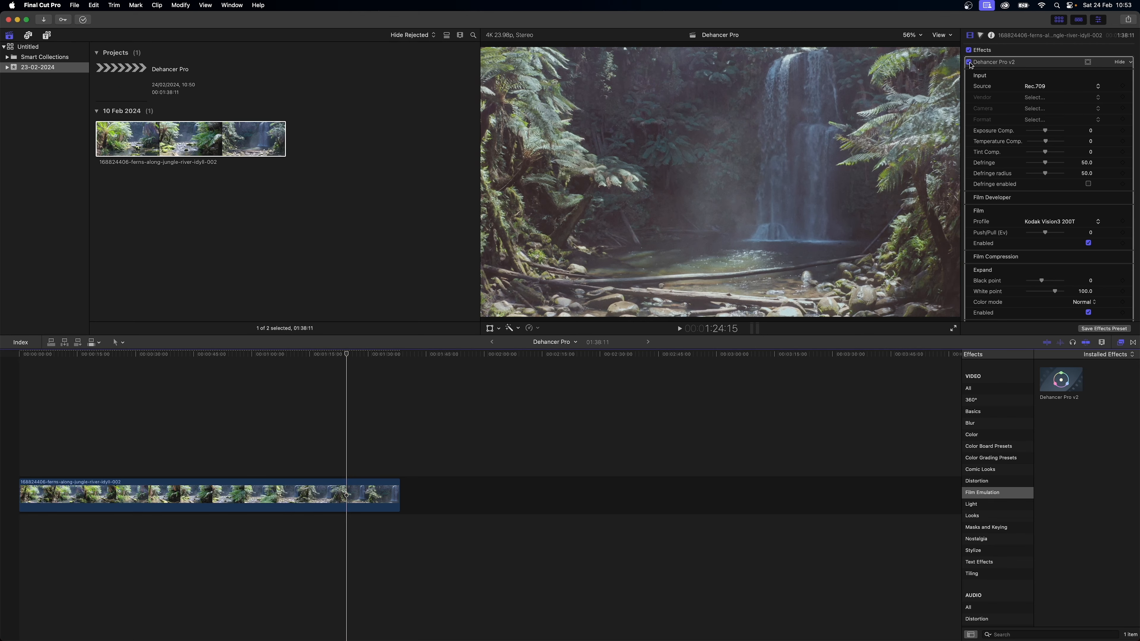
# Set the Print profile to Kodak 2383 Print Film.
pyautogui.scroll(-2, 1042, 247)
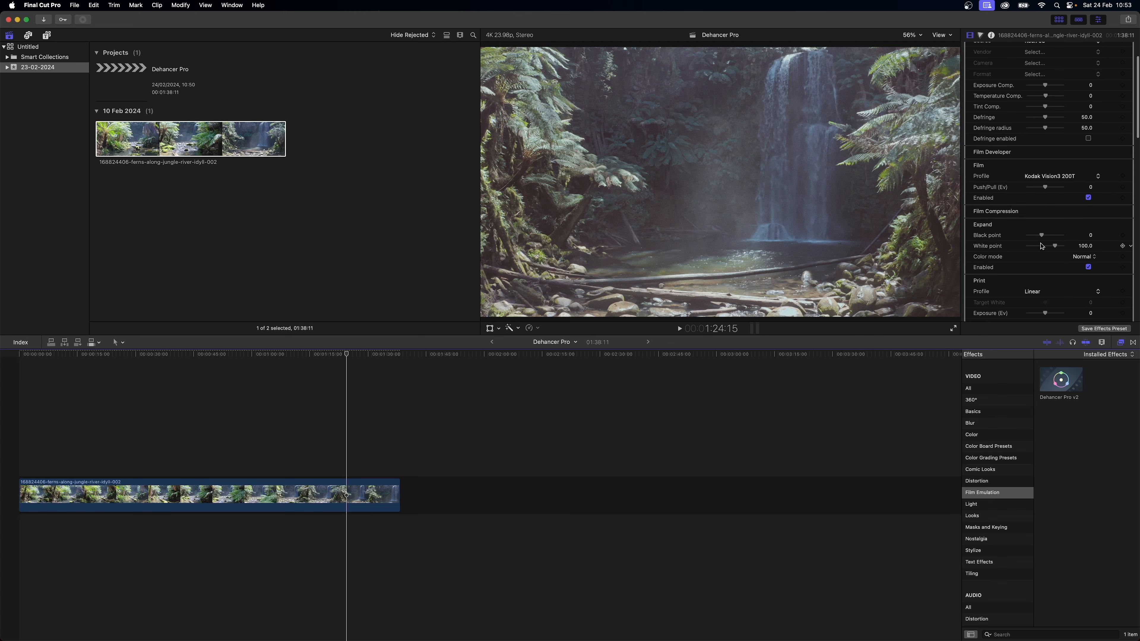
pyautogui.click(1088, 268)
pyautogui.scroll(-4, 1071, 269)
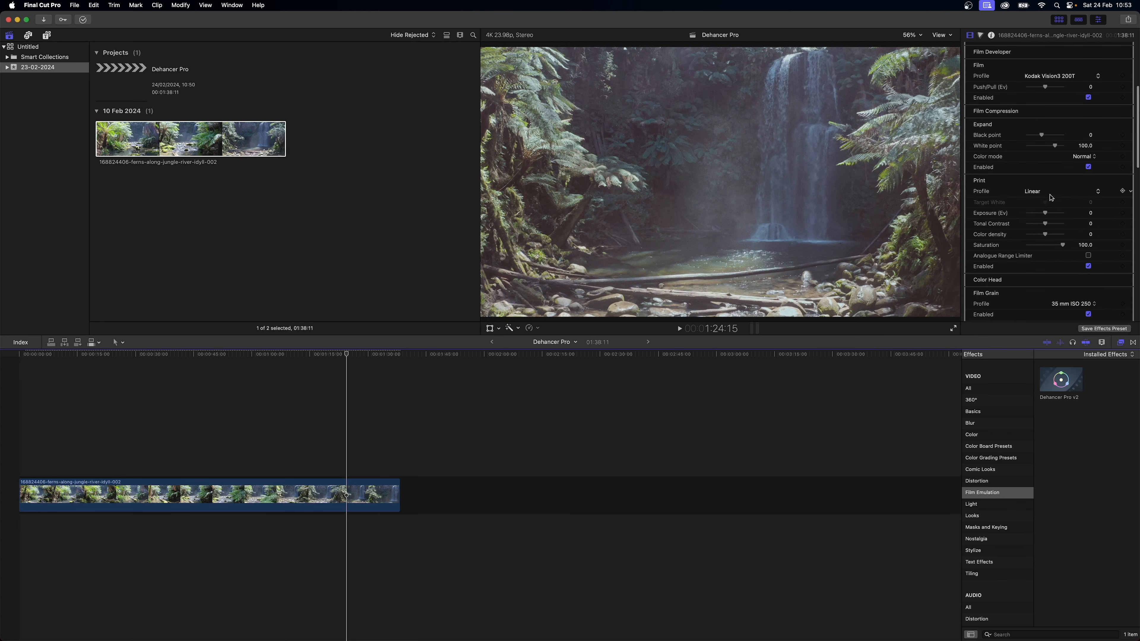
pyautogui.click(1051, 192)
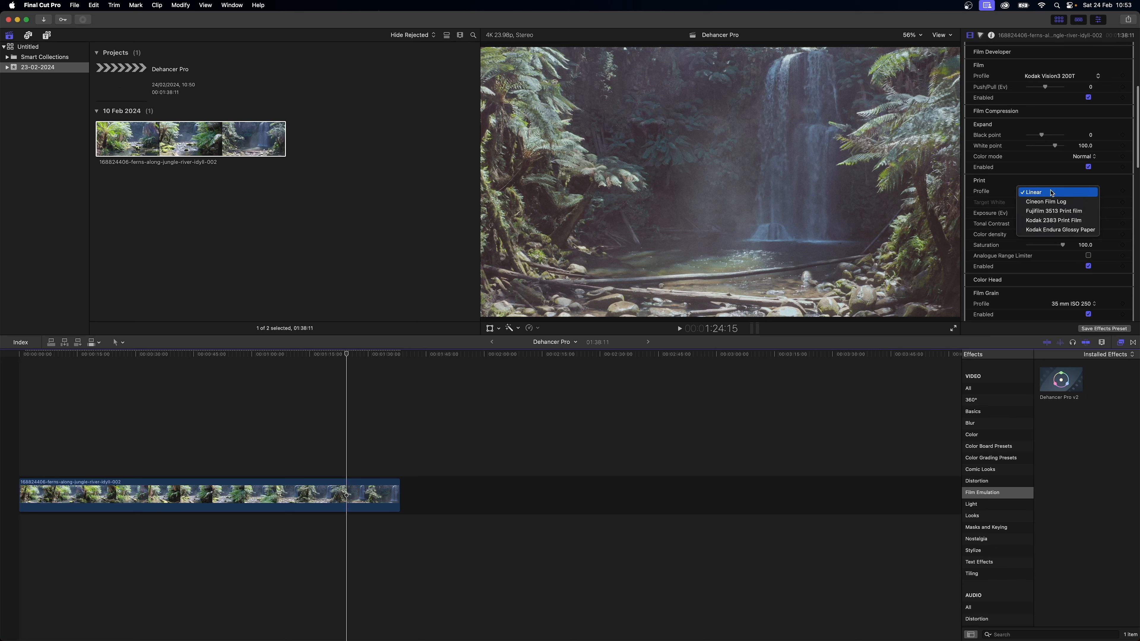
pyautogui.click(1060, 221)
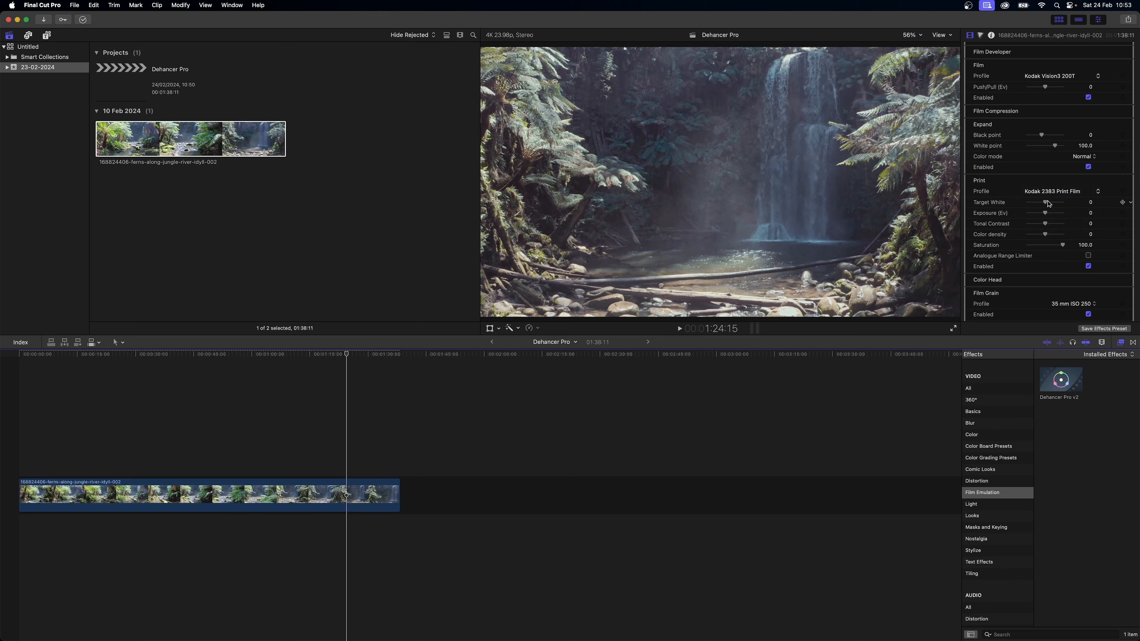
pyautogui.click(1056, 193)
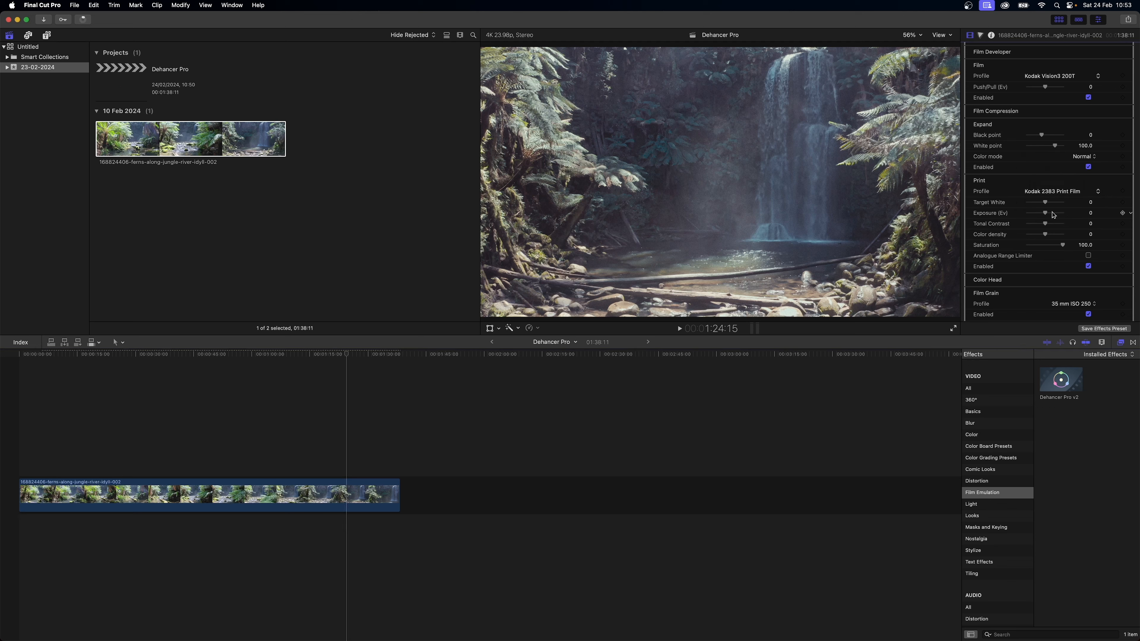
# Move the playhead to 28:04 and enable Halation and Bloom, keeping their 35 mm / Super 35 profiles.
pyautogui.scroll(-5, 1085, 193)
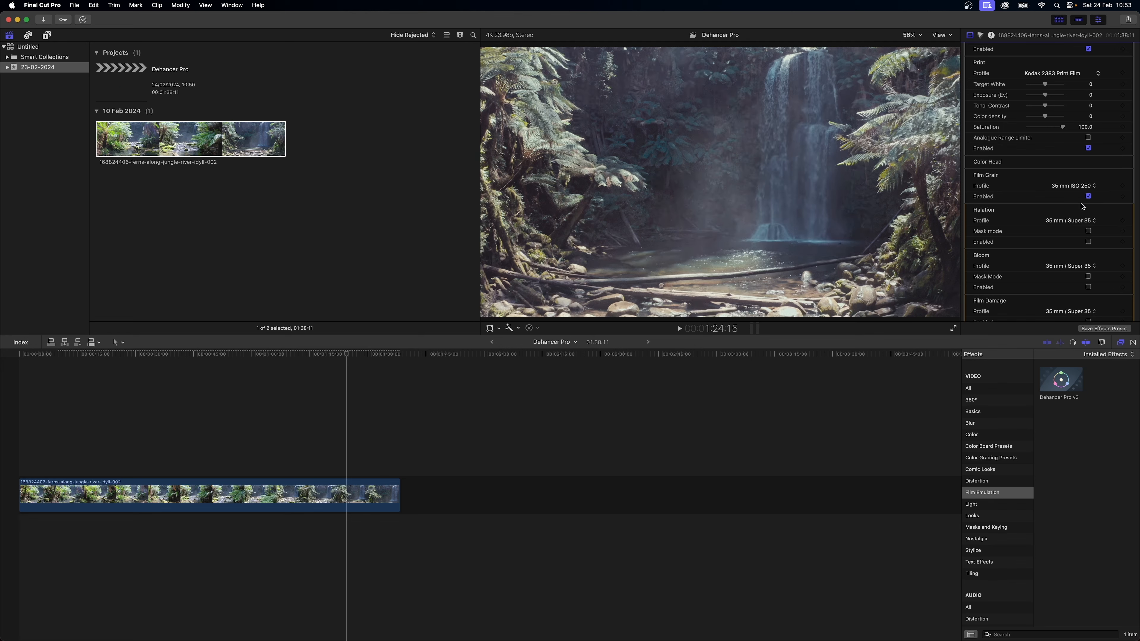
pyautogui.scroll(-2, 1050, 241)
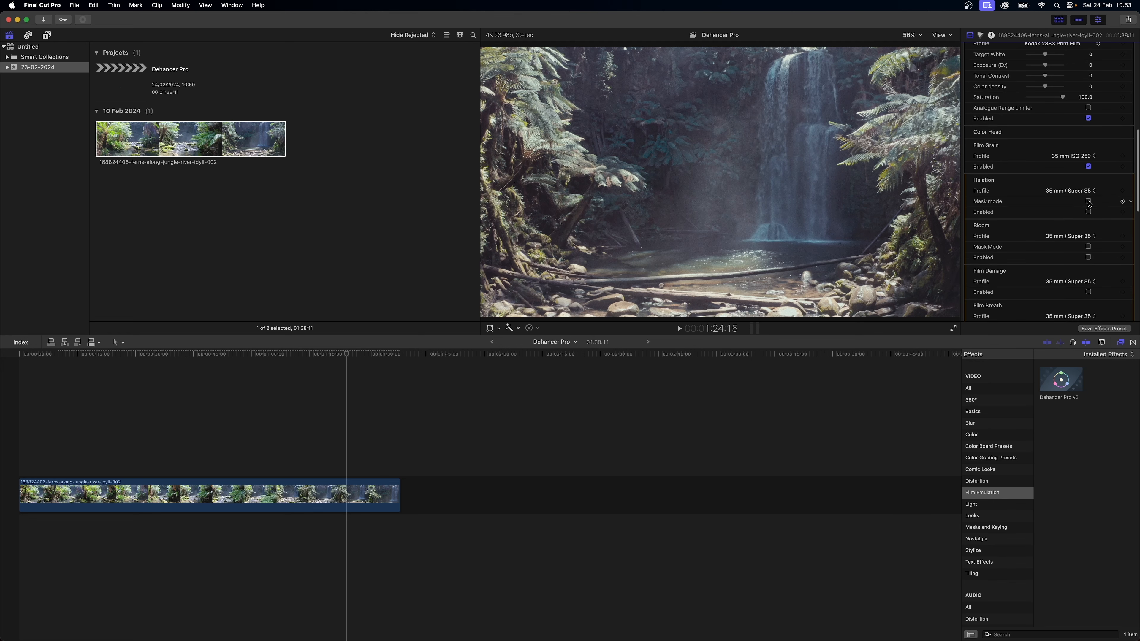
pyautogui.click(289, 354)
pyautogui.moveTo(289, 354); pyautogui.dragTo(128, 354)
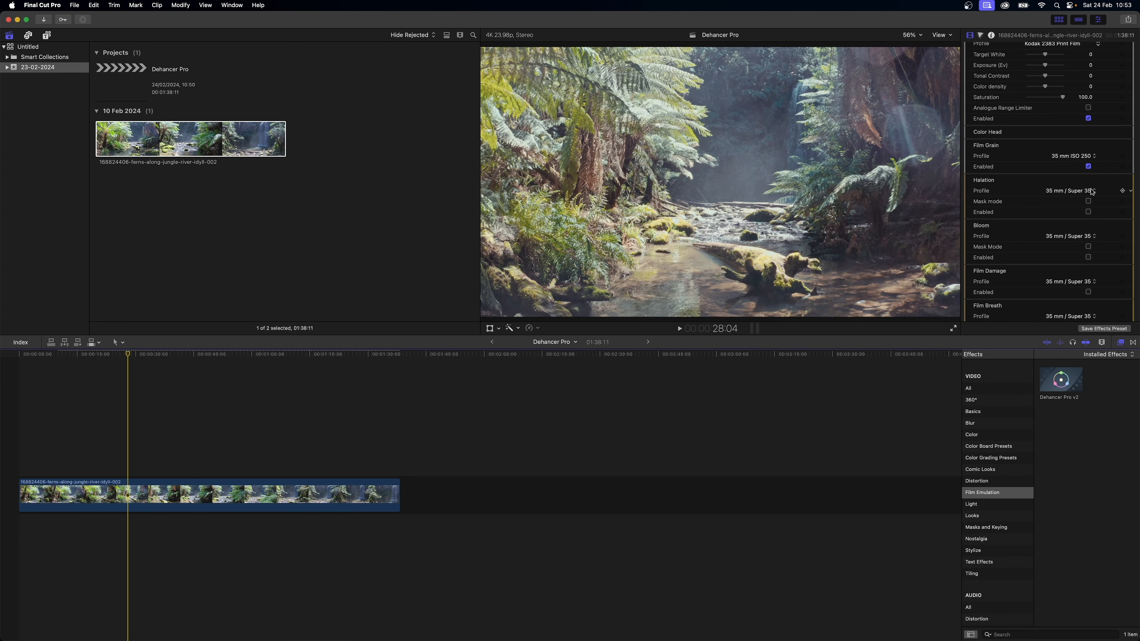
pyautogui.click(1088, 211)
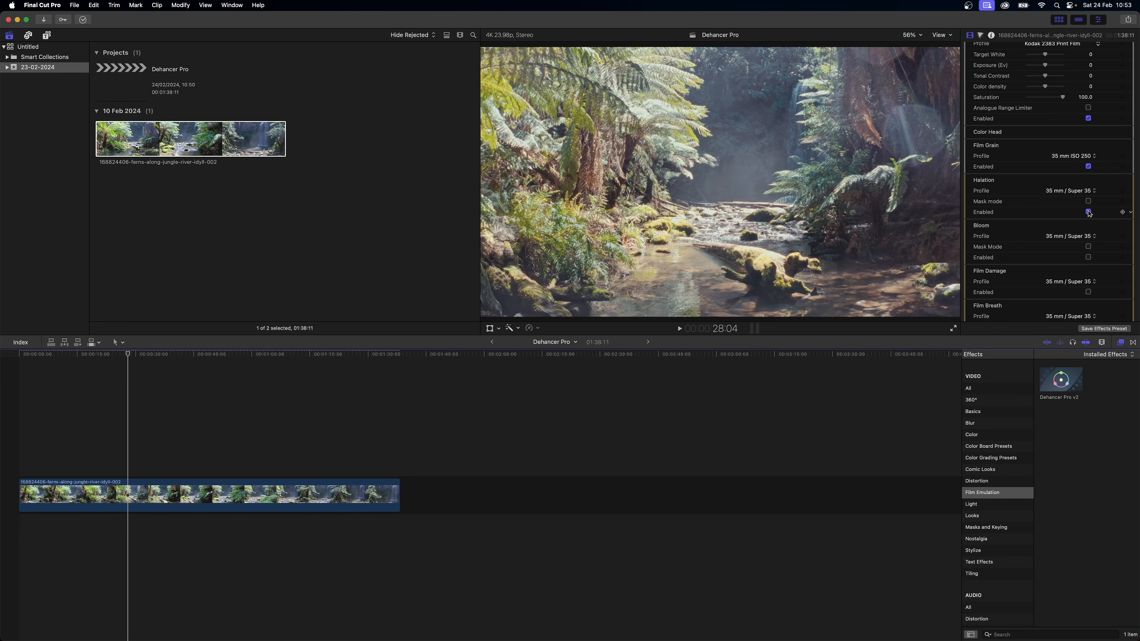
pyautogui.click(1088, 212)
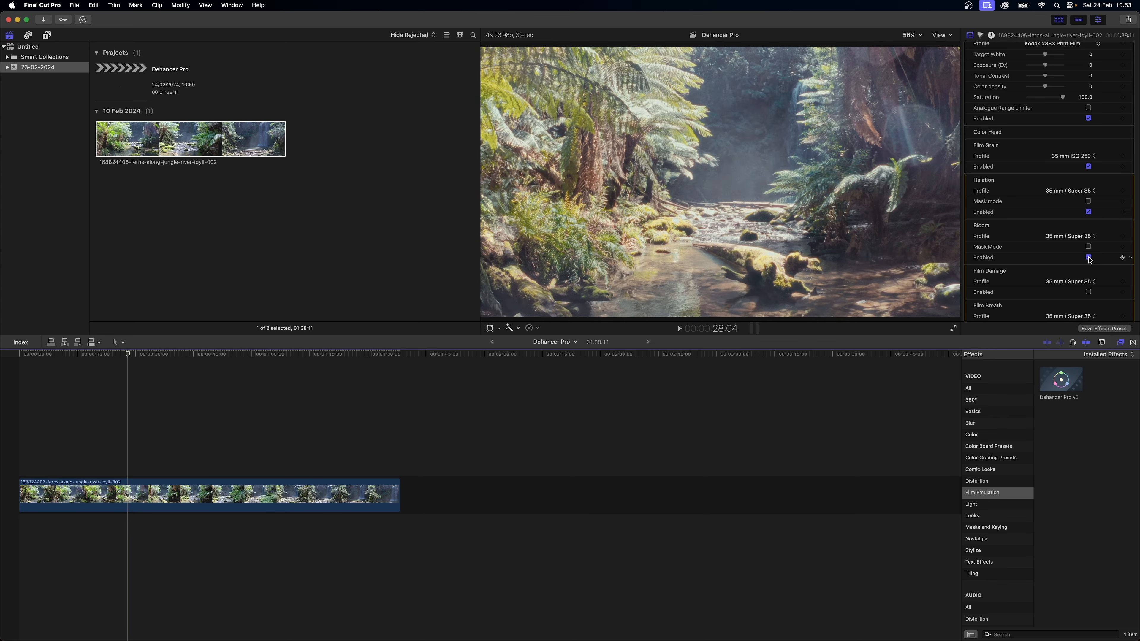
# Play a few seconds of the graded clip, and view the ungraded source clip for comparison.
pyautogui.click(681, 328)
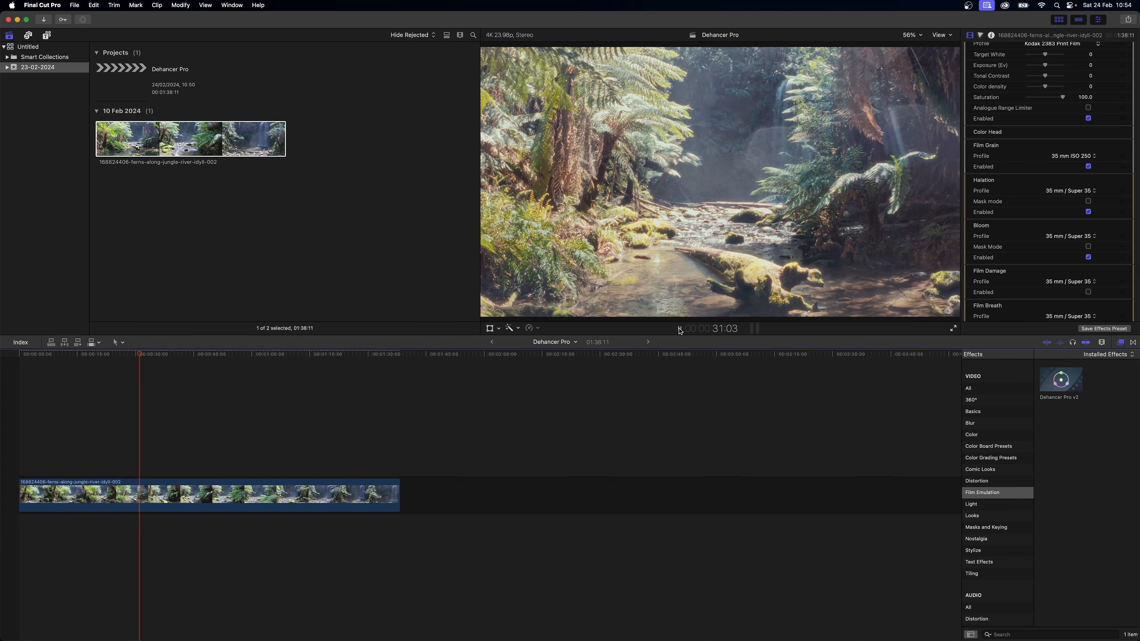
pyautogui.click(681, 328)
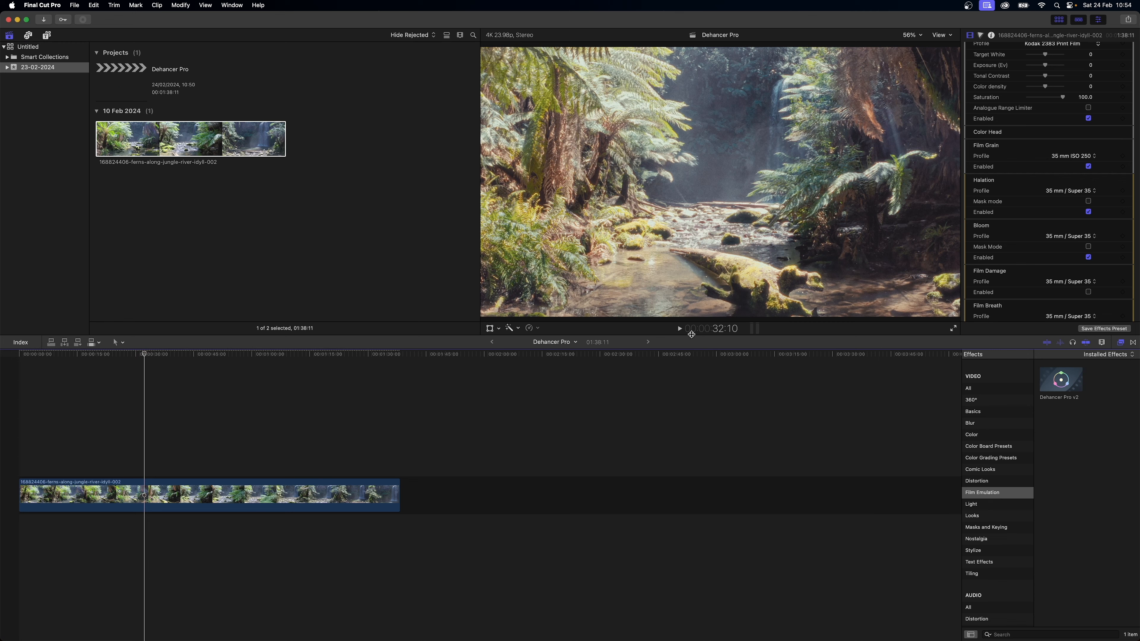
pyautogui.click(155, 137)
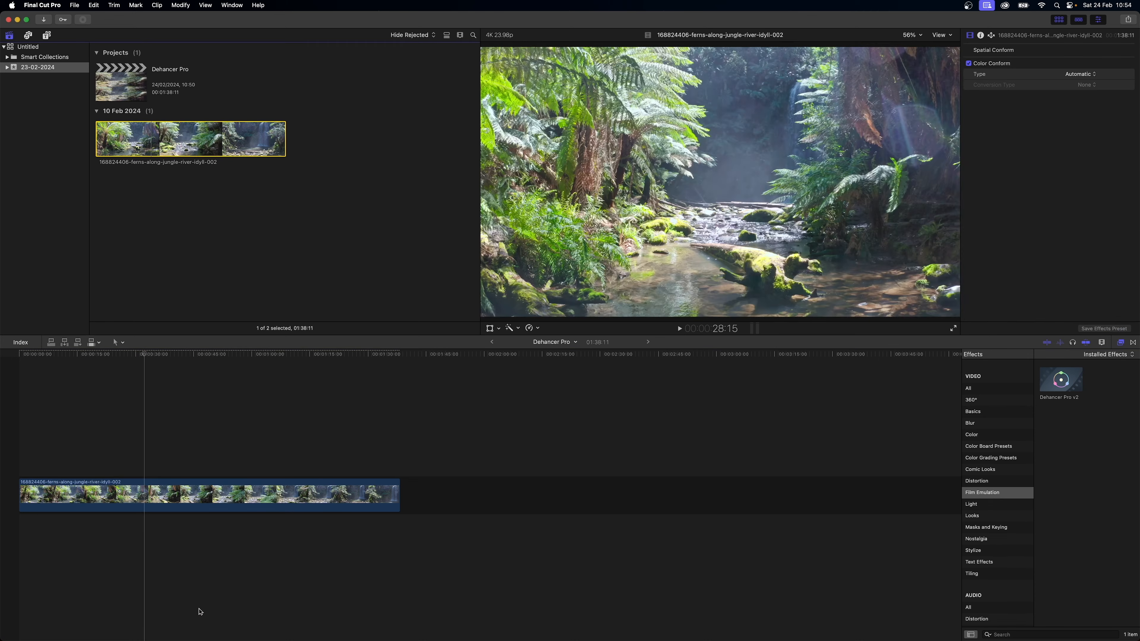
# Switch to Finder, browse the VAULT share on the MyCloudEX2Ultra network drive, and return to Final Cut Pro.
pyautogui.click(200, 612)
pyautogui.click(199, 632)
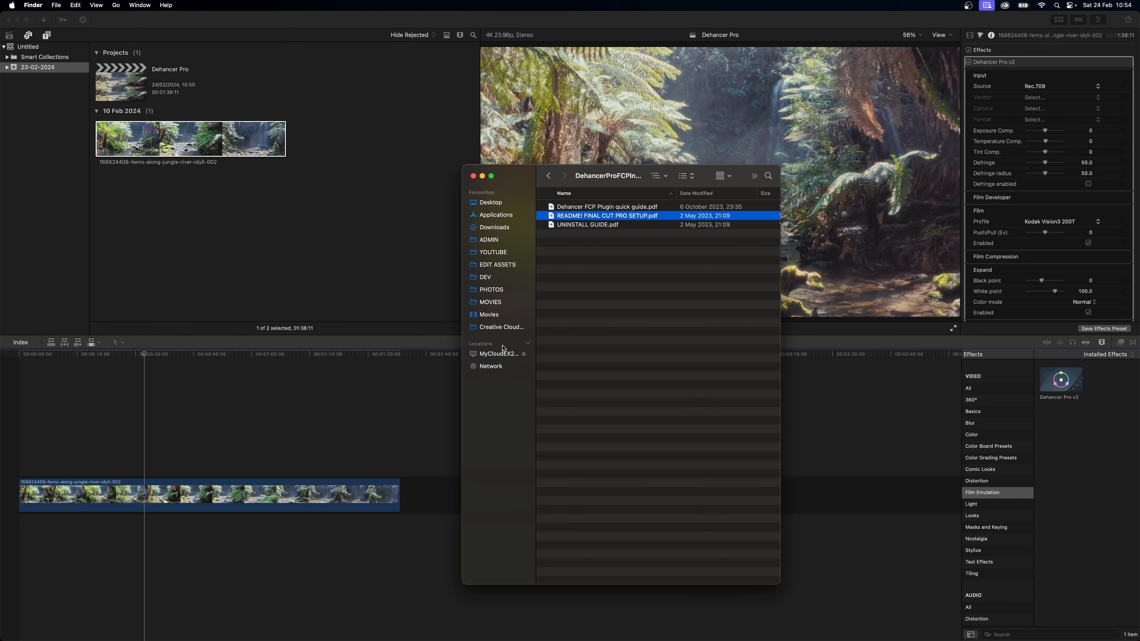
pyautogui.click(503, 355)
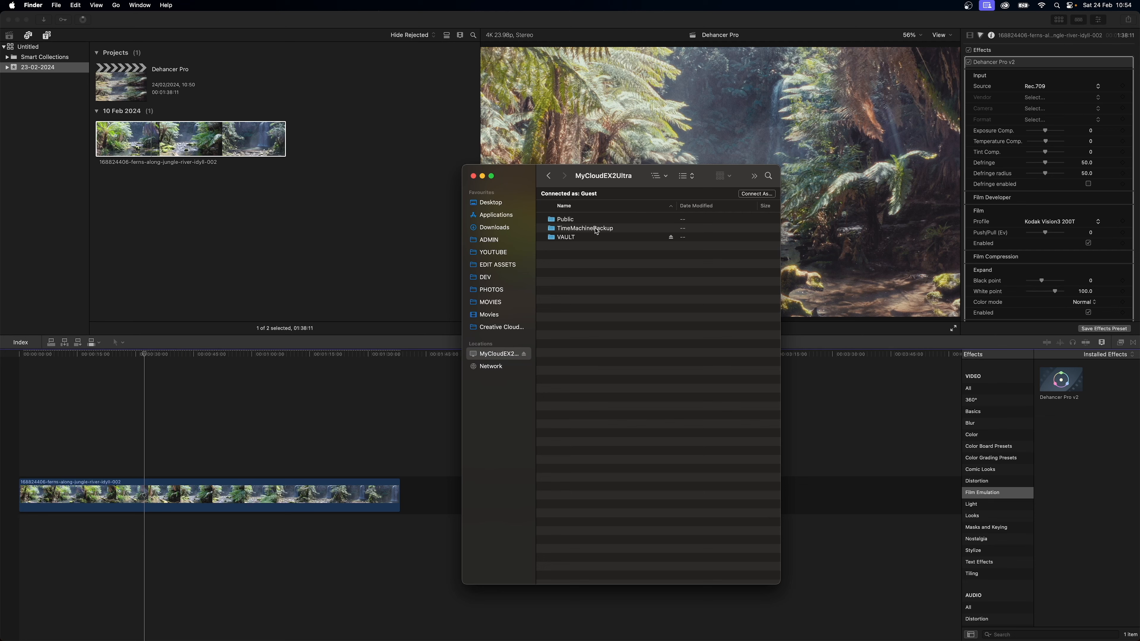
pyautogui.doubleClick(591, 237)
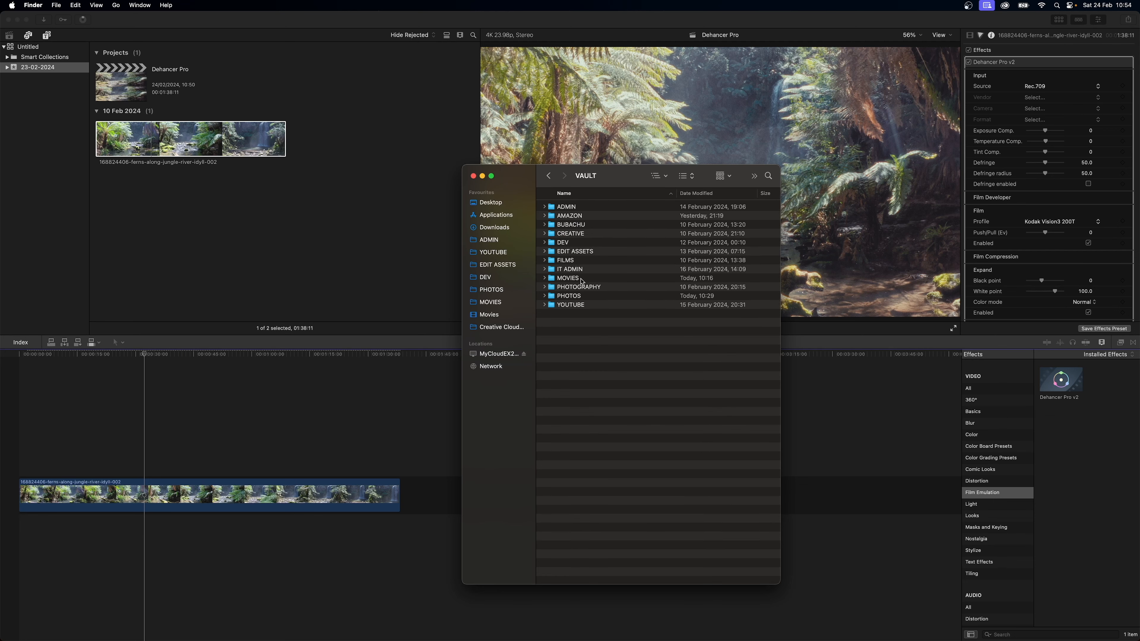
pyautogui.click(101, 125)
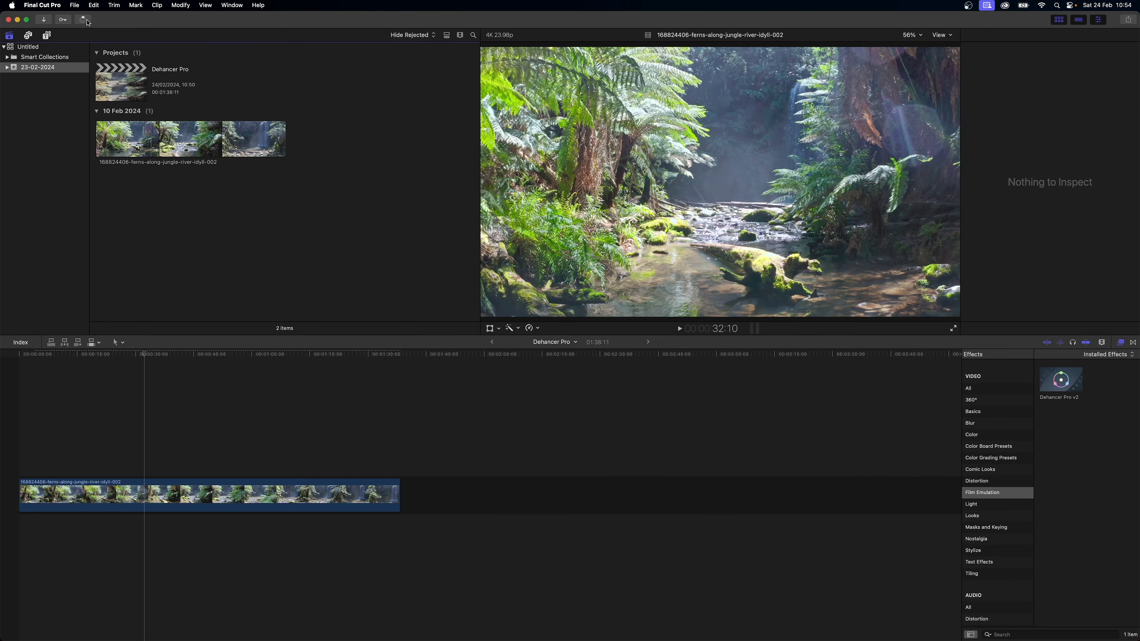
pyautogui.click(83, 20)
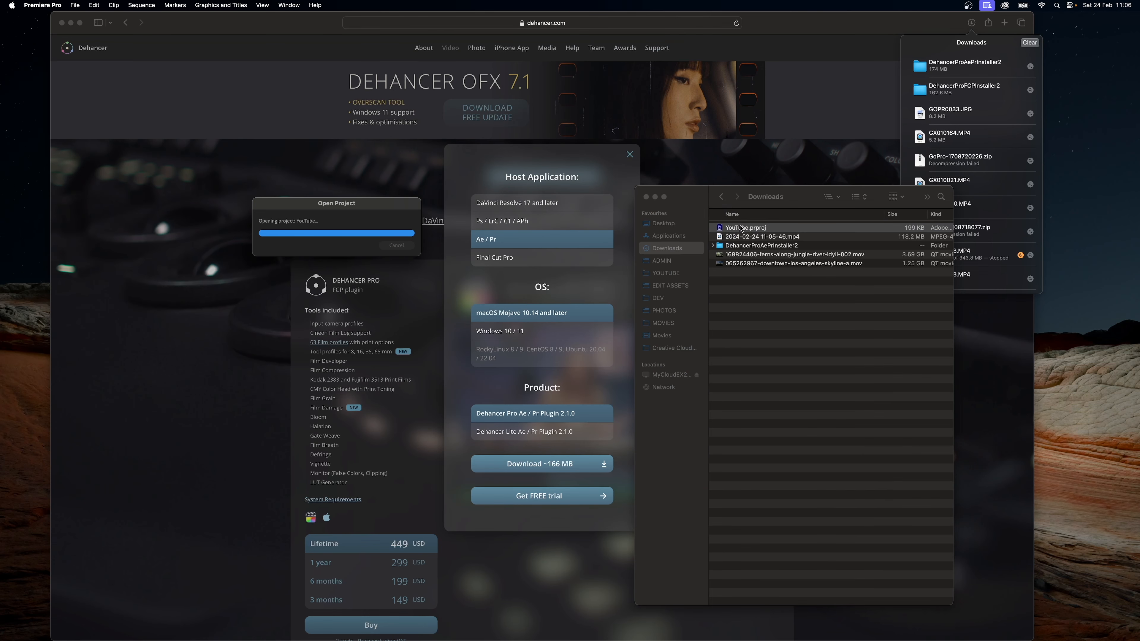
# Switch to Premiere Pro and import the jungle river and downtown Los Angeles skyline clips from Downloads into the 01. FOOTAGE bin.
pyautogui.doubleClick(486, 27)
pyautogui.click(23, 94)
pyautogui.moveTo(229, 633)
pyautogui.click(200, 619)
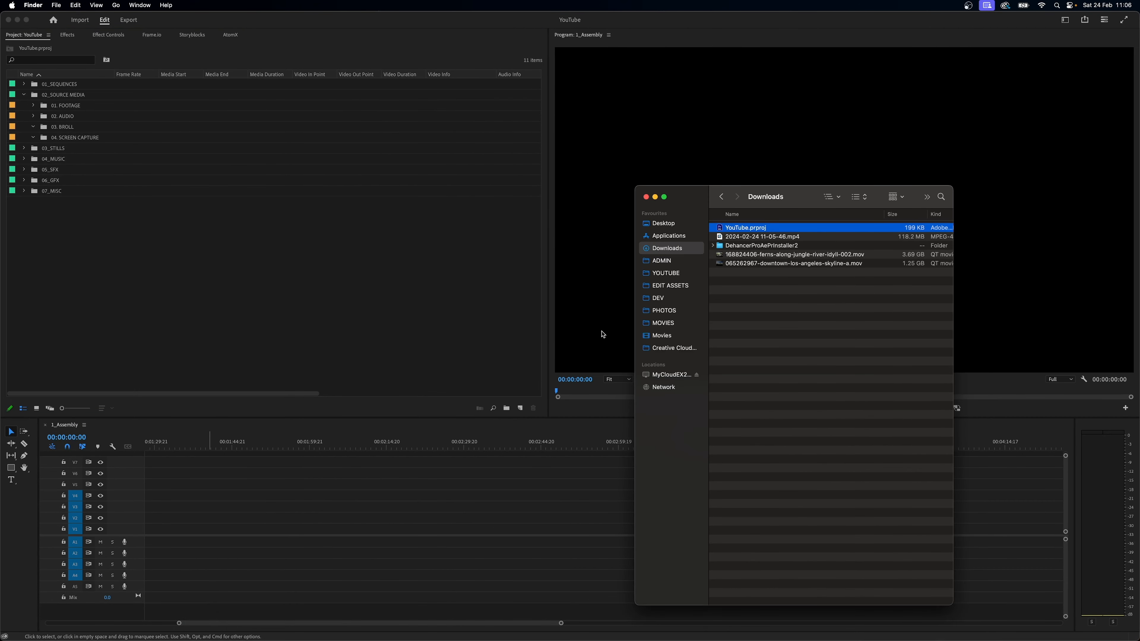
pyautogui.moveTo(765, 273); pyautogui.dragTo(151, 106)
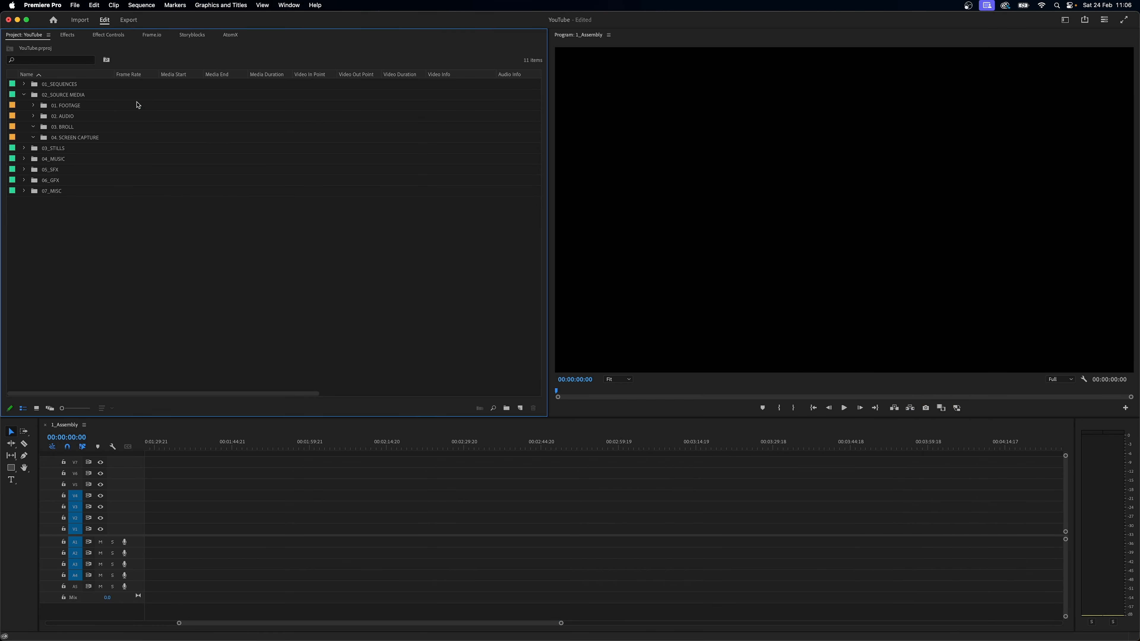
pyautogui.click(35, 106)
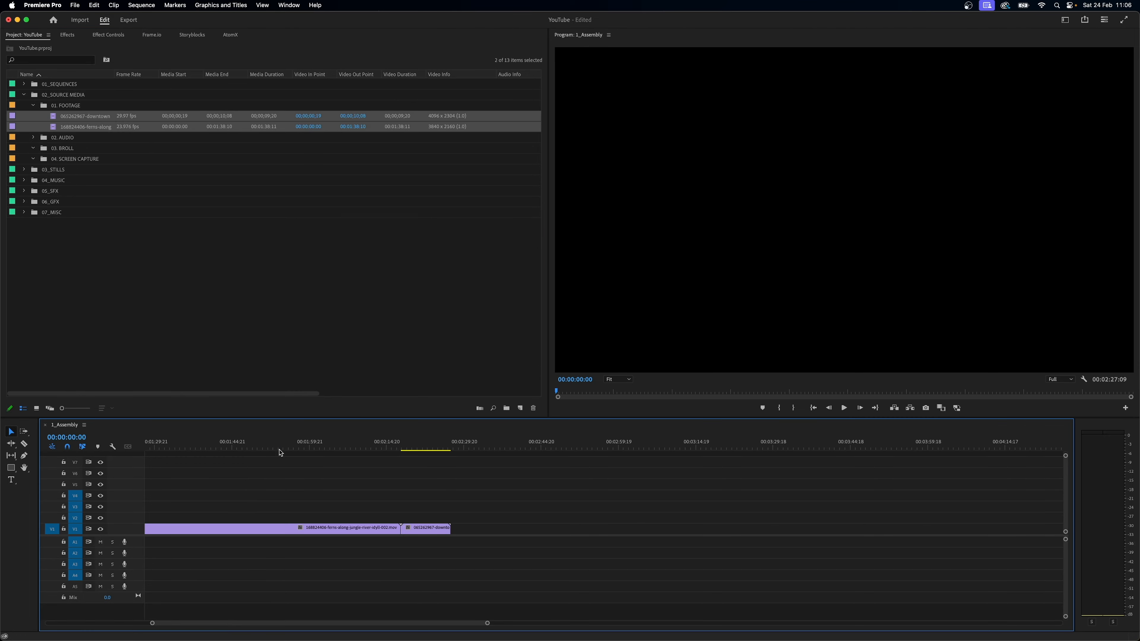
# Place both footage clips on track V1 of the 1_Assembly sequence and remove the gap before them.
pyautogui.moveTo(280, 449); pyautogui.dragTo(152, 442)
pyautogui.click(277, 534)
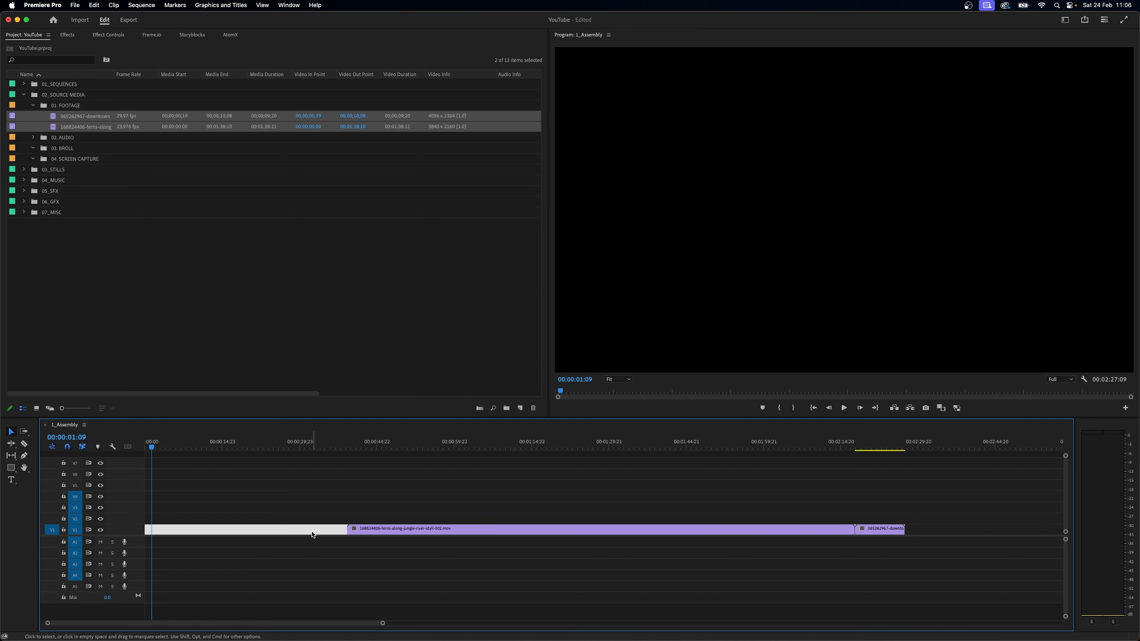
pyautogui.press('Delete')
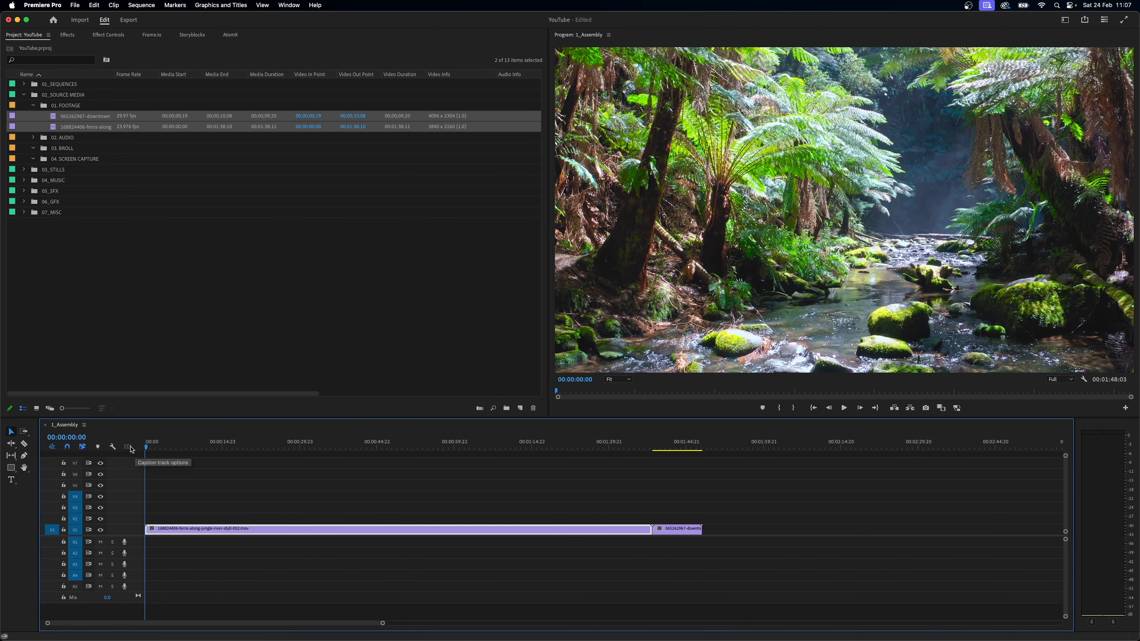
# Apply the Dehancer Pro v2.1 film emulation effect to the jungle river clip and display its effect controls.
pyautogui.click(1065, 21)
pyautogui.click(1065, 21)
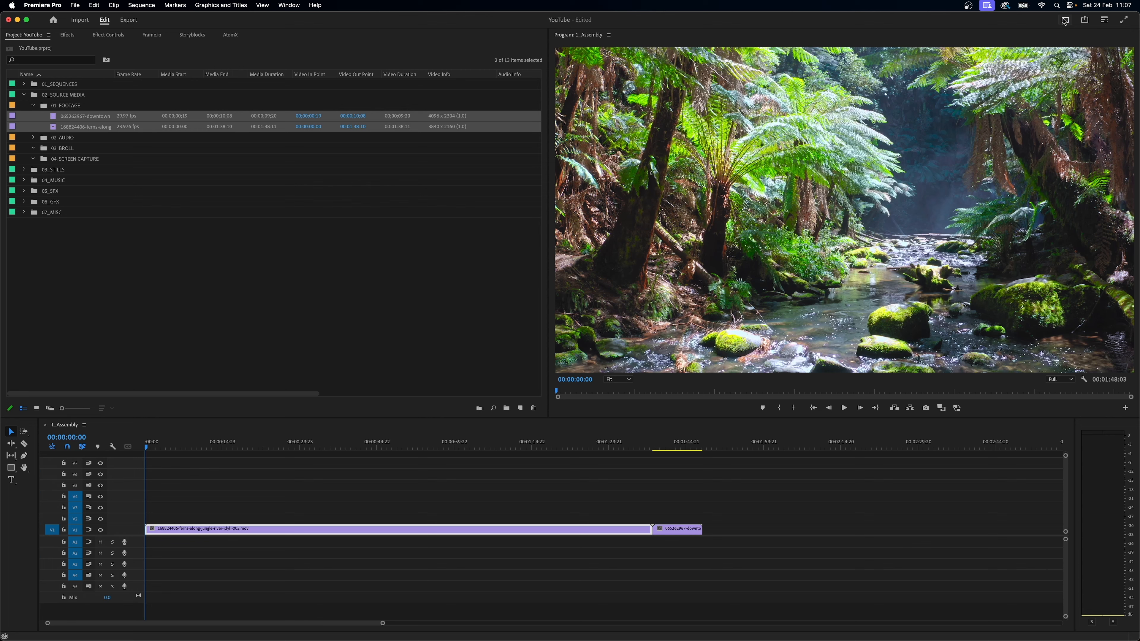
pyautogui.click(74, 38)
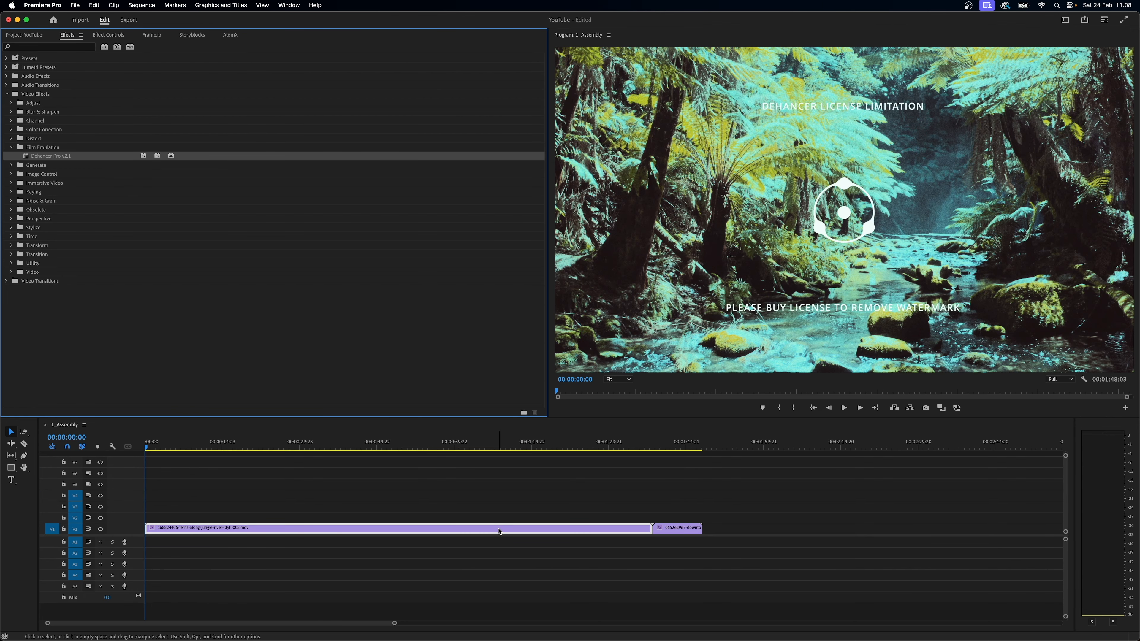
pyautogui.click(500, 530)
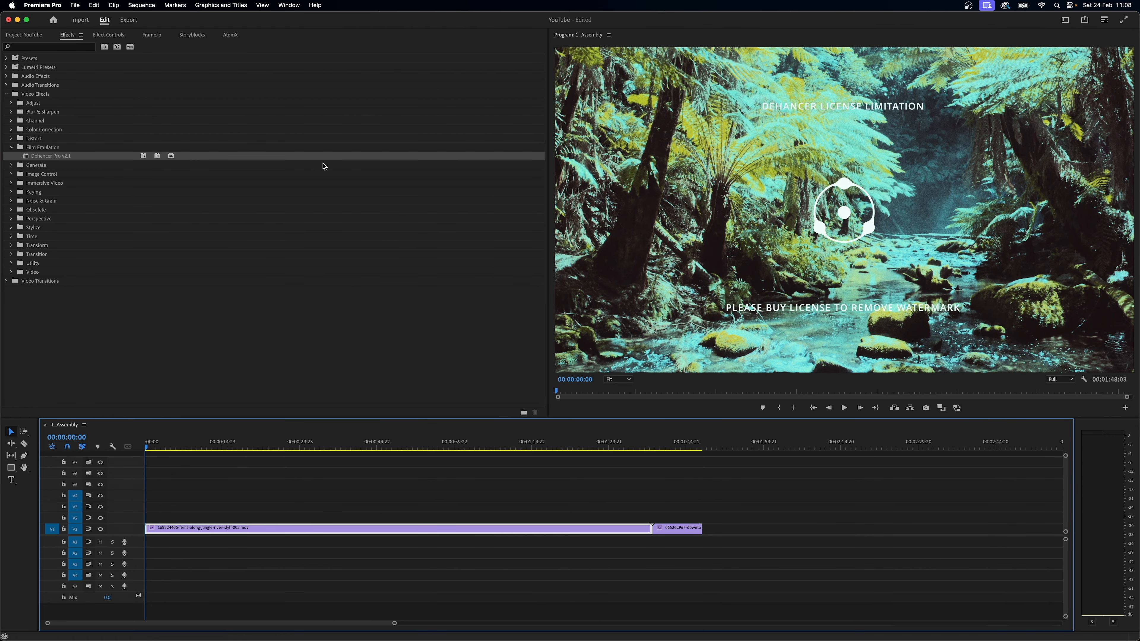
pyautogui.click(104, 33)
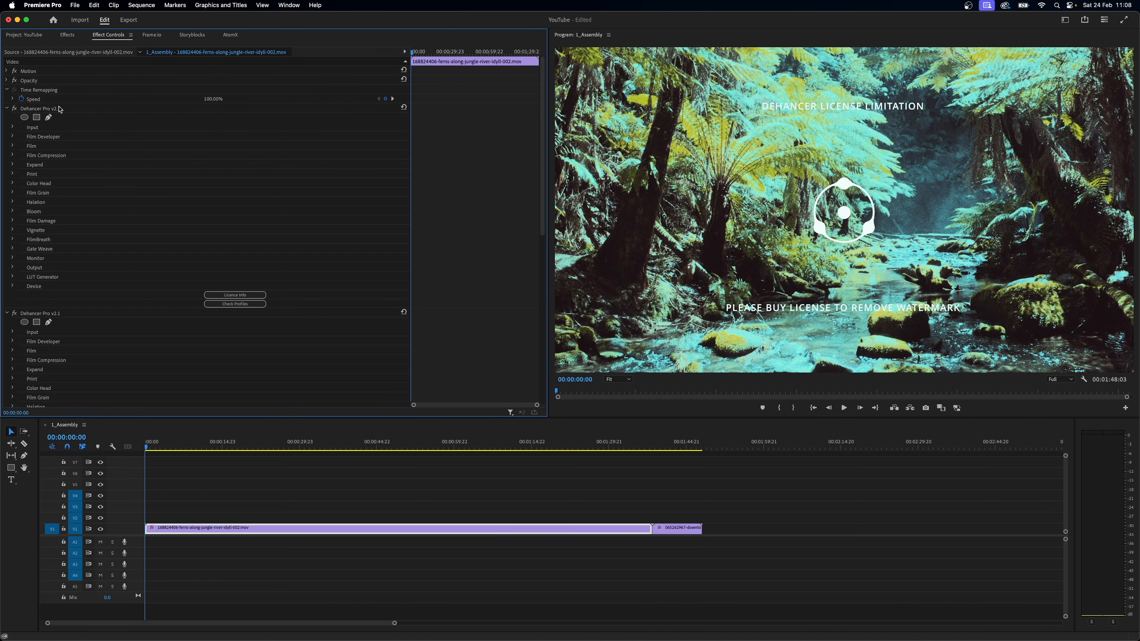
# Select the first Dehancer Pro v2.1 effect on the jungle river clip, reposition the playhead near the clip's start, and expand the Input settings.
pyautogui.click(82, 111)
pyautogui.click(209, 453)
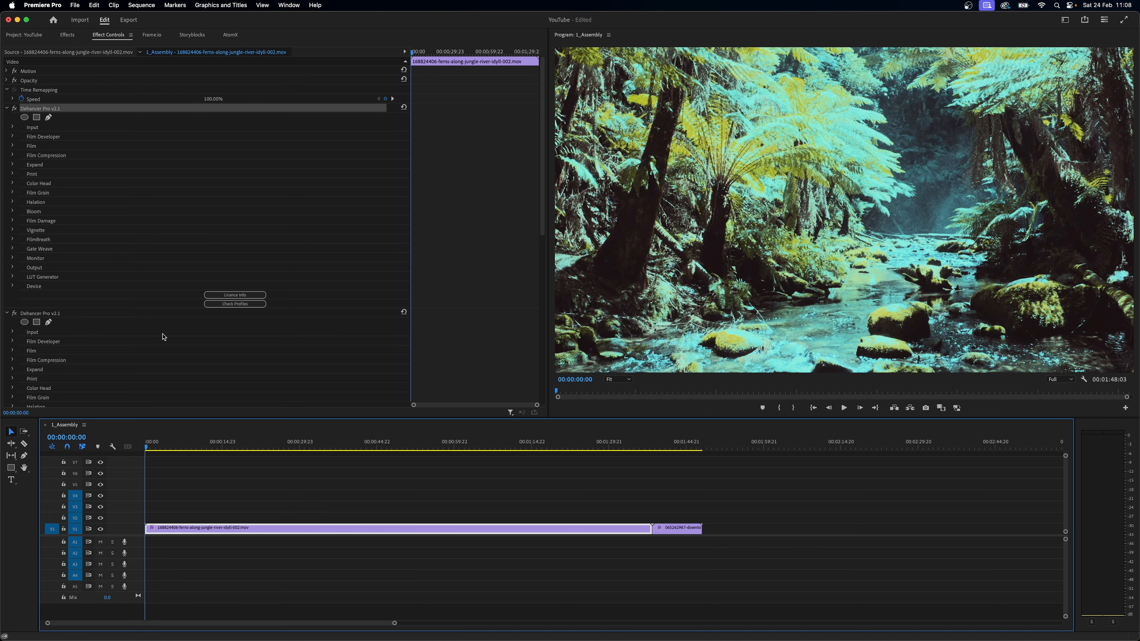
pyautogui.moveTo(218, 448); pyautogui.dragTo(119, 446)
pyautogui.click(14, 128)
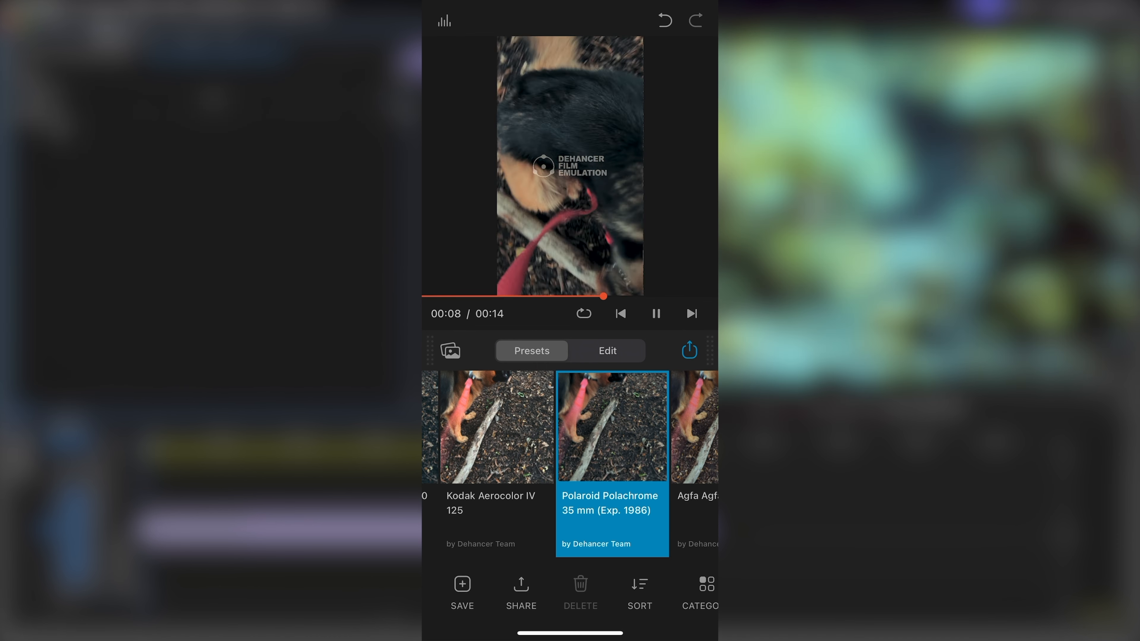
# Switch to the Dehancer mobile app, choose the Kodak Aerocolor IV 125 preset for the dog clip, and set its Print exposure to -1.10.
pyautogui.click(497, 463)
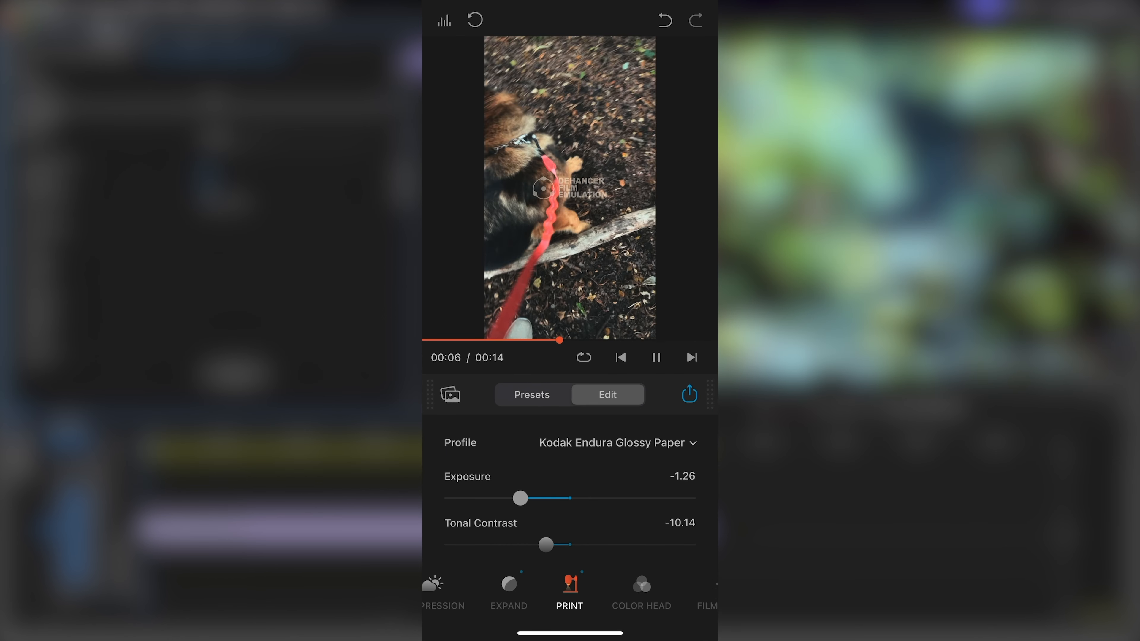
pyautogui.moveTo(520, 498); pyautogui.dragTo(527, 497)
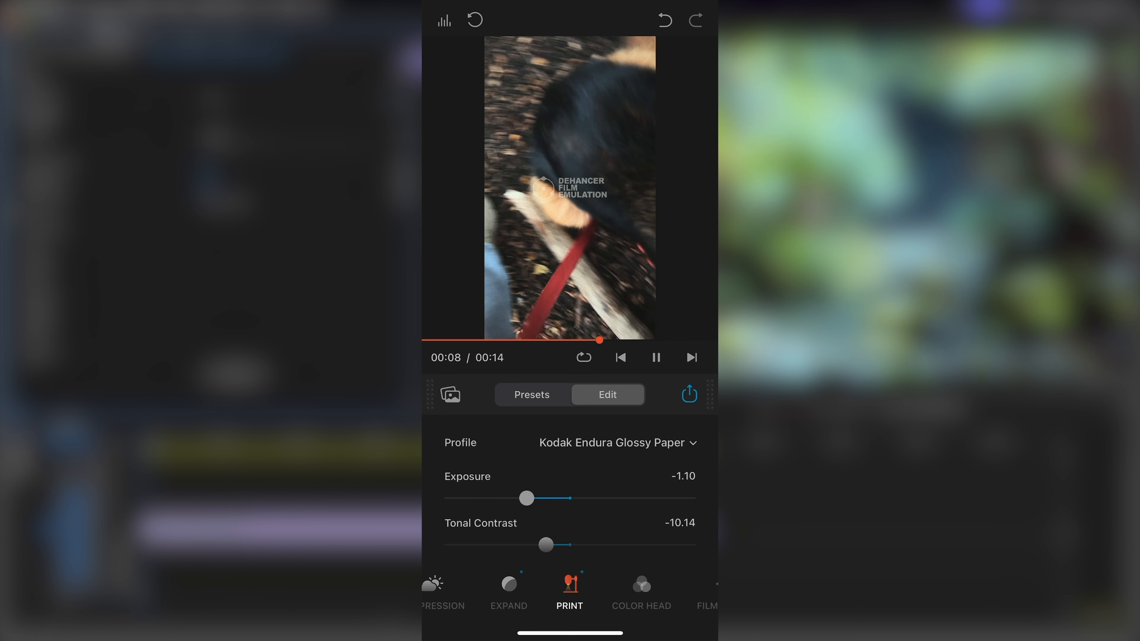
# Pause the dog clip, rewind it to 00:00, and look through the Print, Color Head, Expand and Film Compression settings.
pyautogui.click(656, 358)
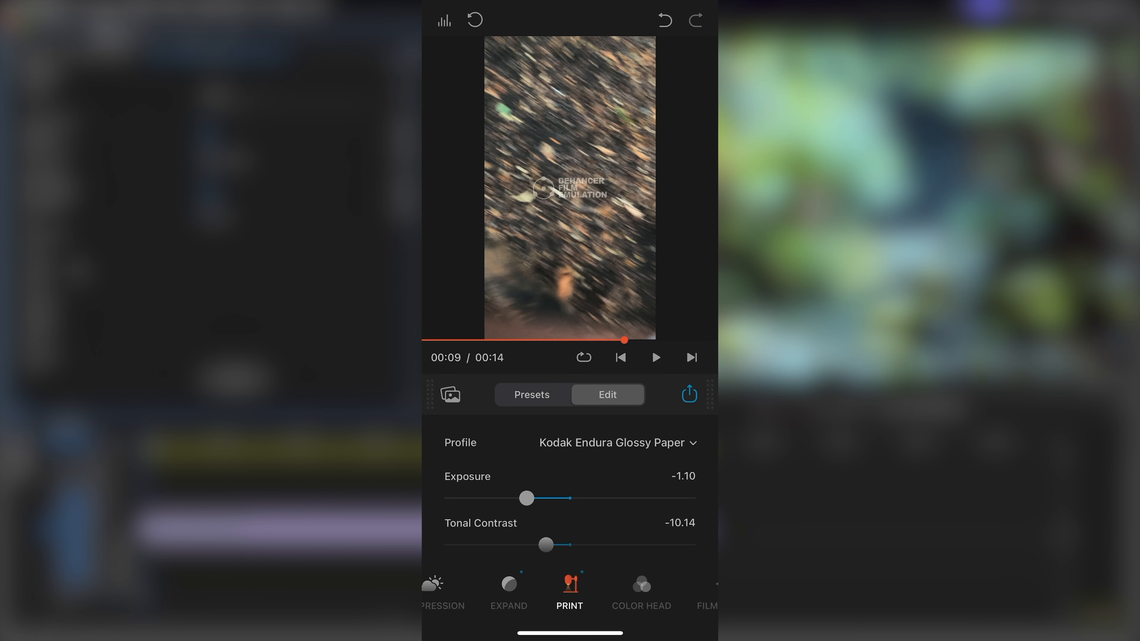
pyautogui.moveTo(624, 340); pyautogui.dragTo(437, 341)
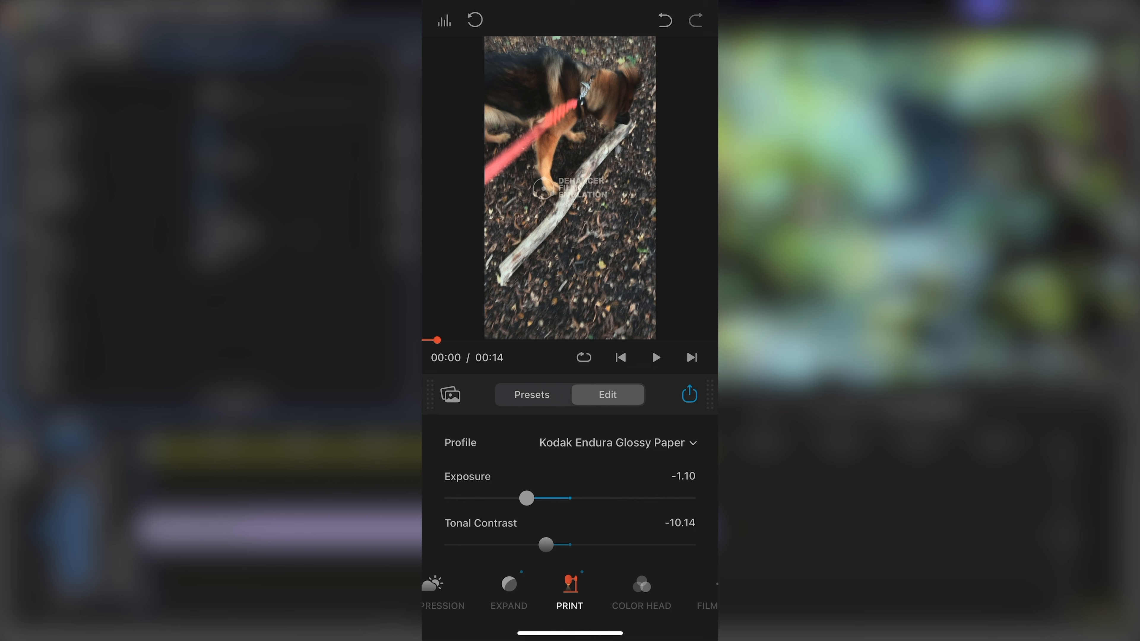
pyautogui.scroll(-5, 570, 485)
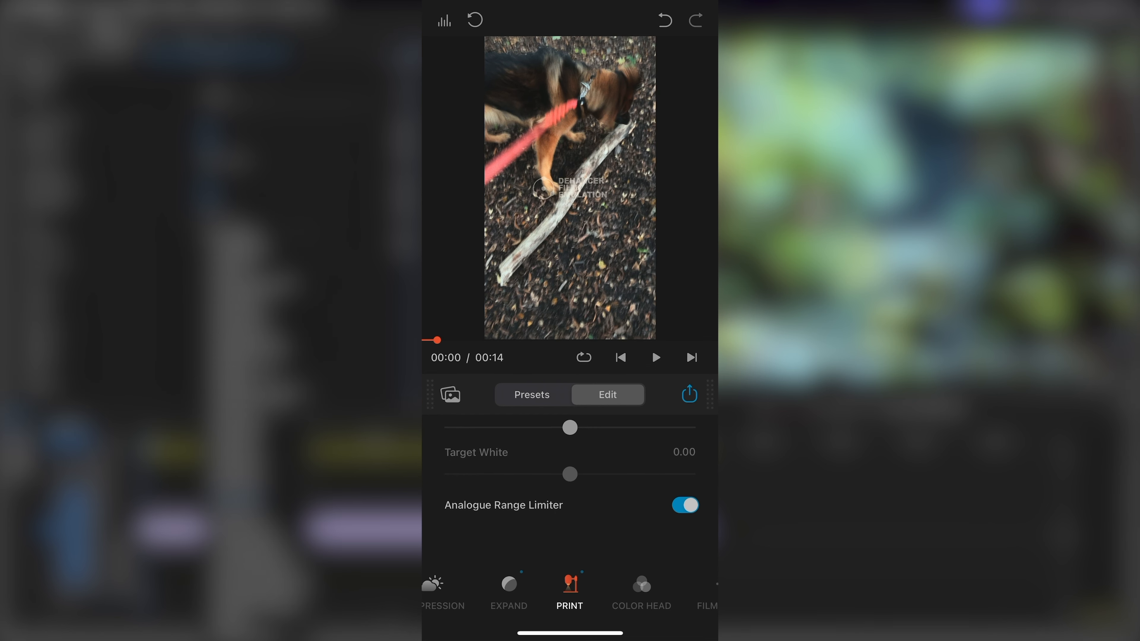
pyautogui.scroll(5, 570, 485)
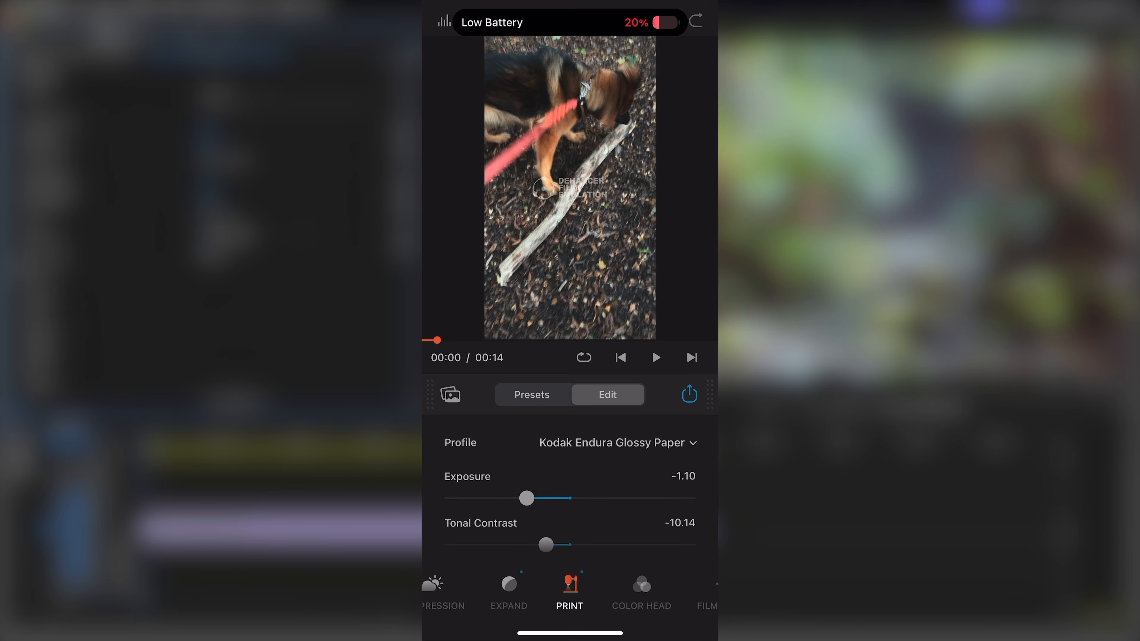
pyautogui.click(641, 592)
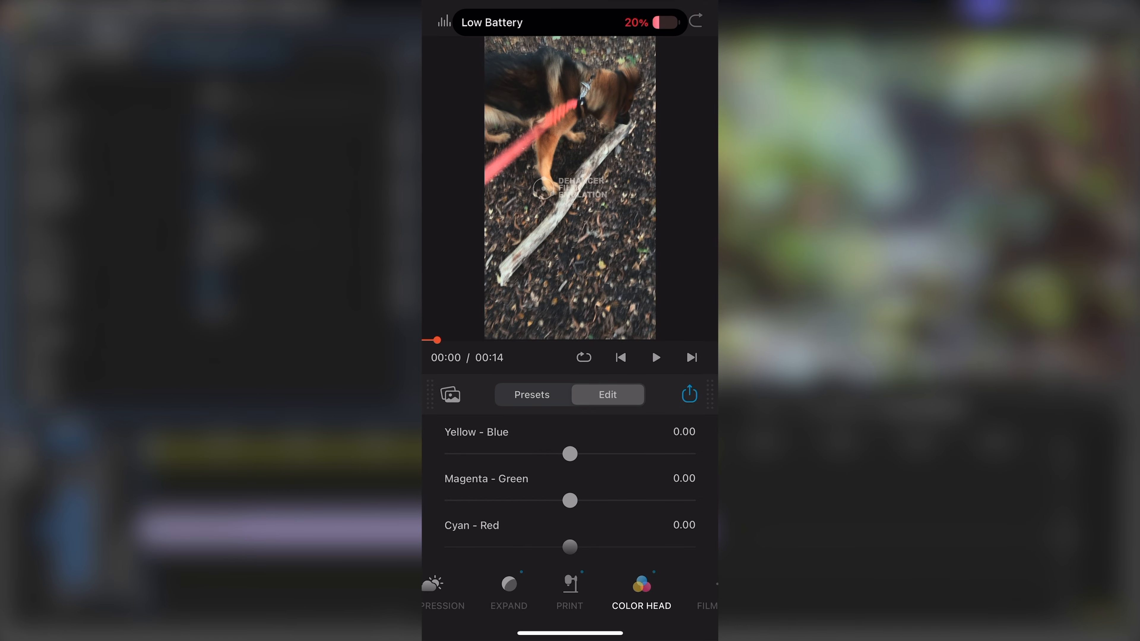
pyautogui.click(509, 591)
pyautogui.click(442, 592)
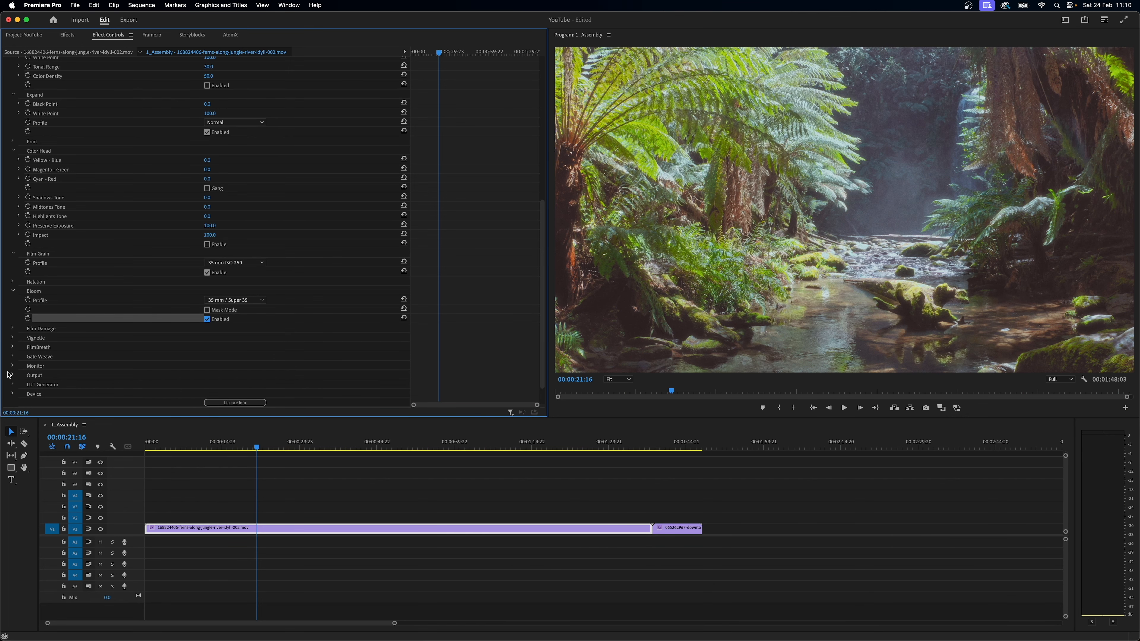
# Switch back to Premiere Pro and review the jungle river clip's Dehancer Pro settings, including the LUT Generator section.
pyautogui.scroll(3, 9, 375)
pyautogui.scroll(2, 9, 375)
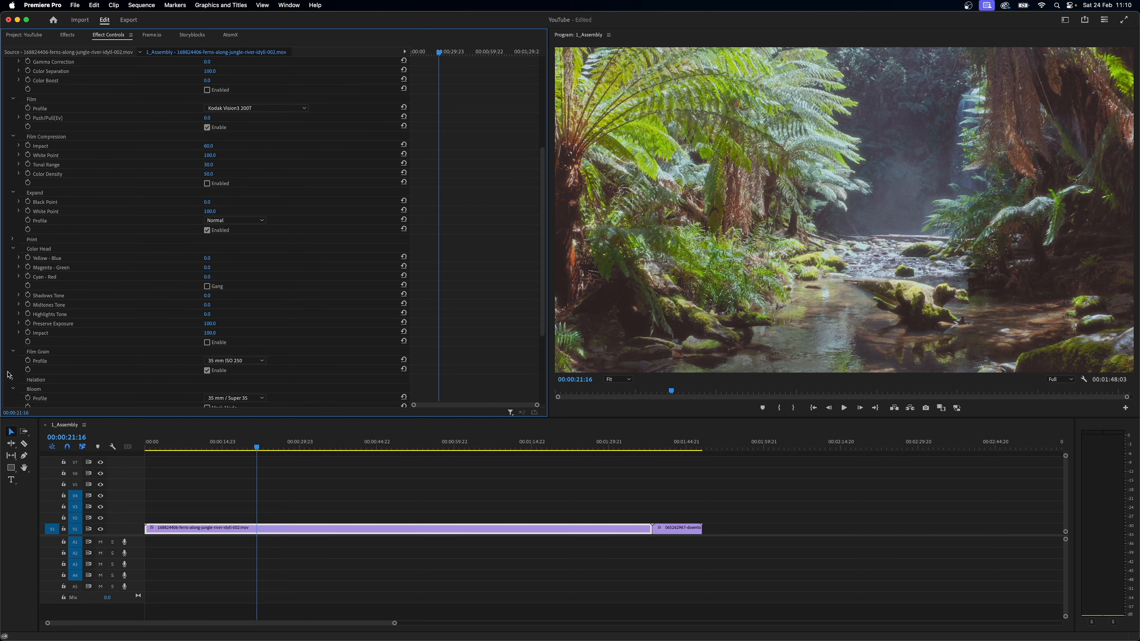
pyautogui.scroll(-6, 9, 376)
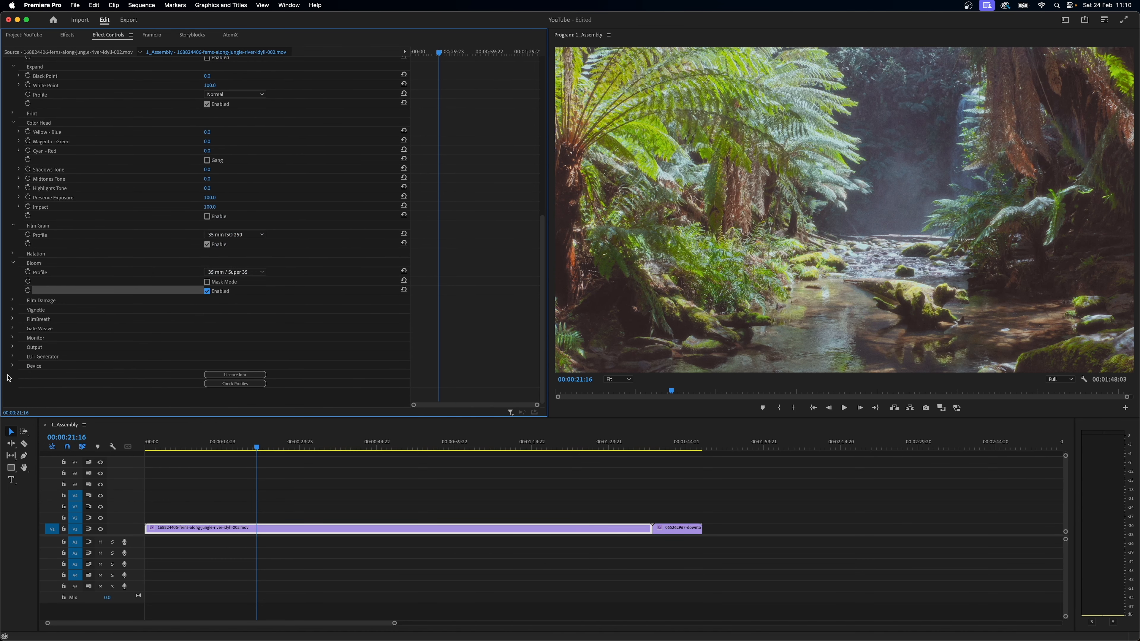
pyautogui.click(12, 356)
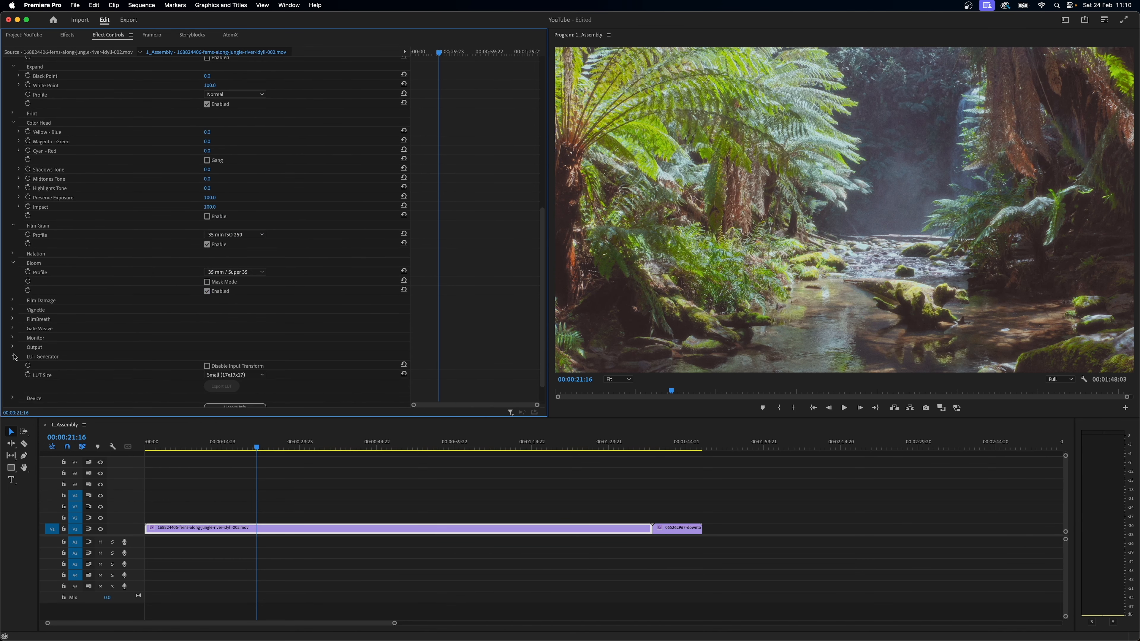
pyautogui.click(13, 356)
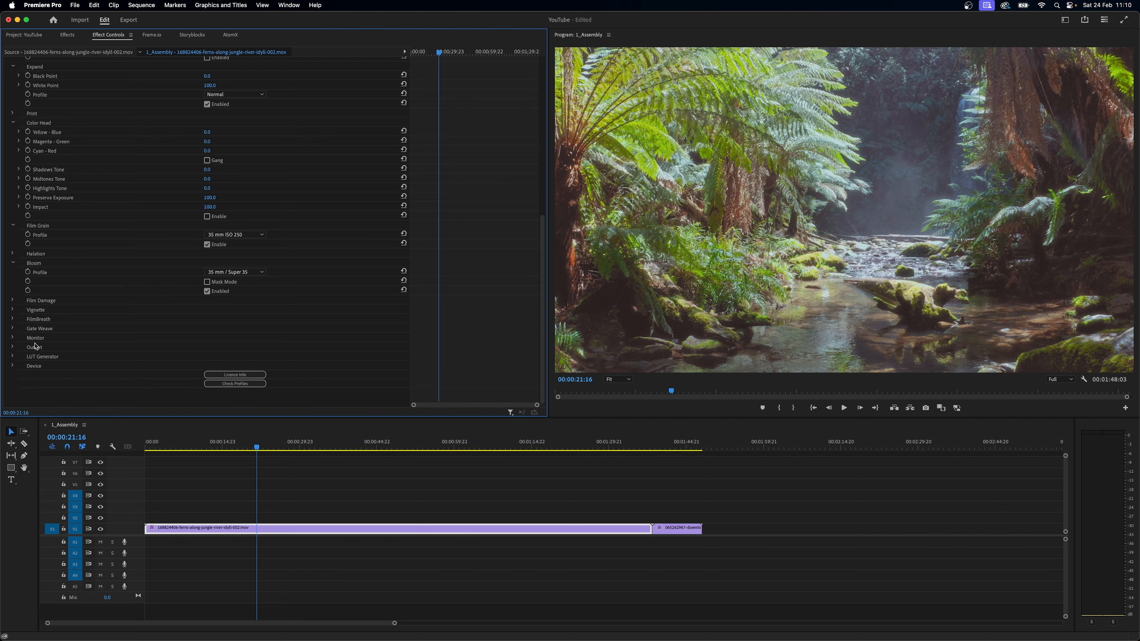
pyautogui.scroll(5, 57, 317)
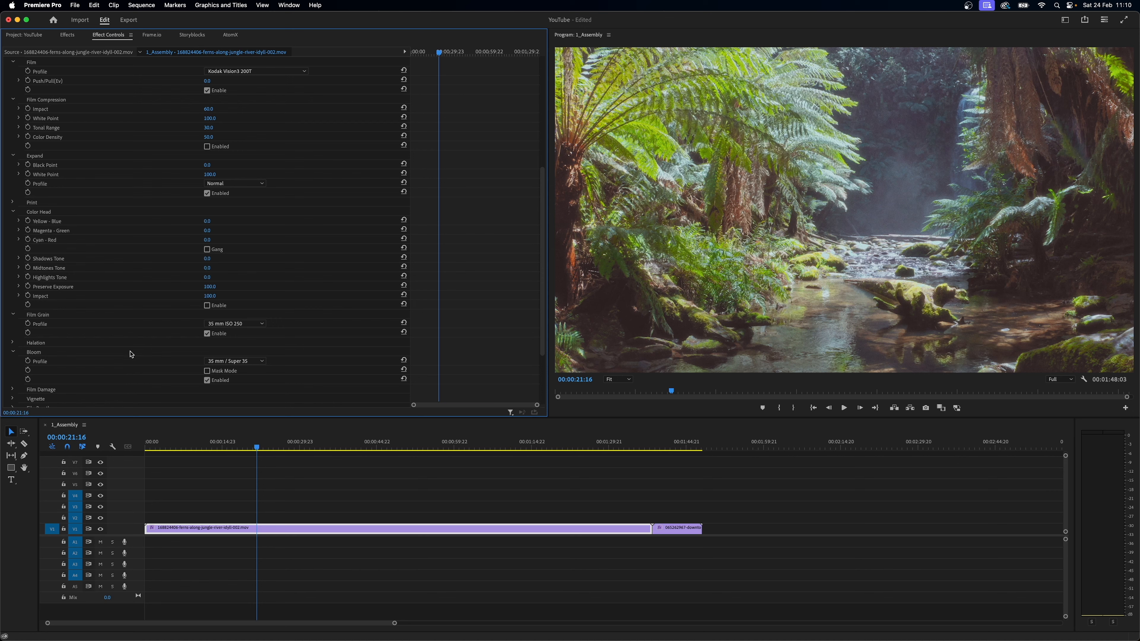
# Play a short stretch of the graded jungle river clip at full playback resolution, then stop.
pyautogui.click(845, 409)
pyautogui.click(845, 408)
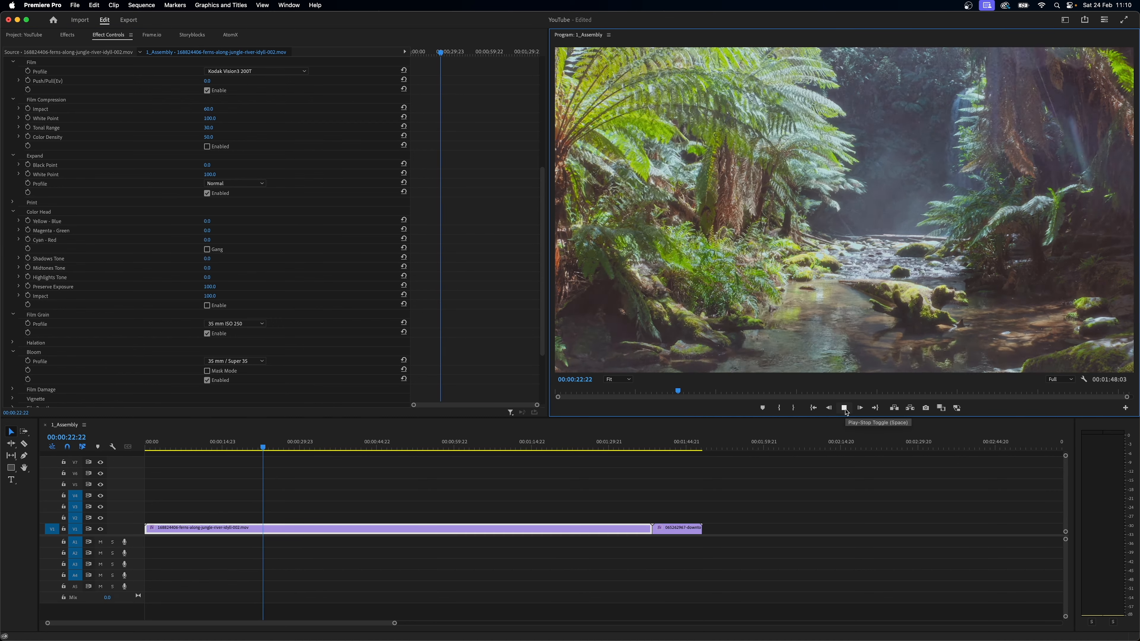
pyautogui.click(845, 409)
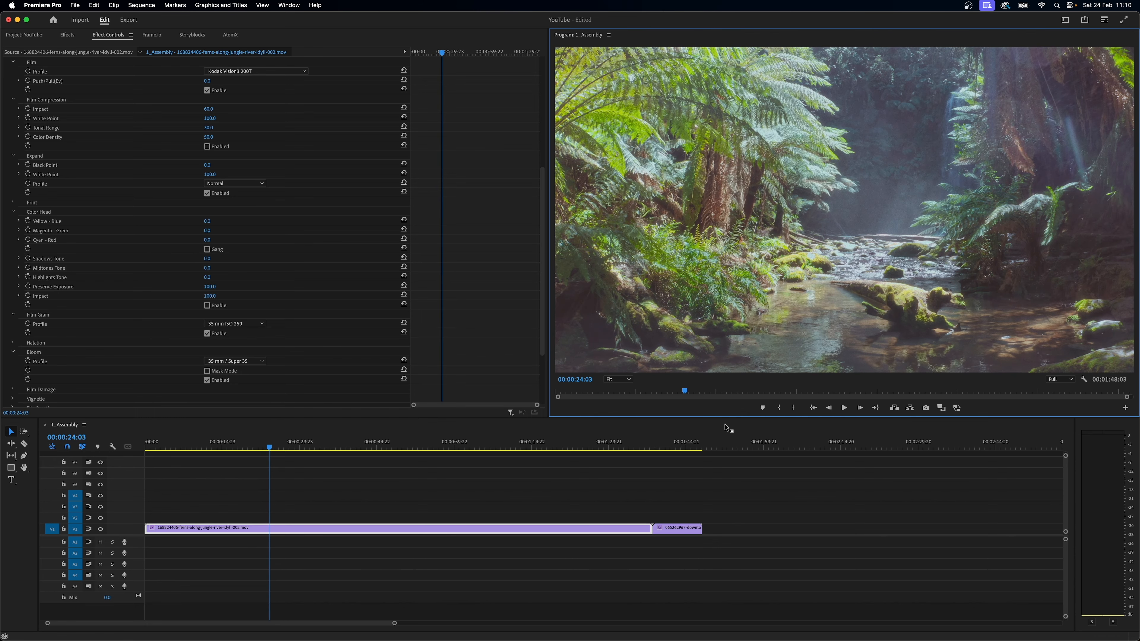
# Set the program monitor's playback resolution to 1/2 and preview the sequence, including from 00:01:36:10 into the skyline clip.
pyautogui.click(1059, 380)
pyautogui.click(1057, 400)
pyautogui.click(845, 409)
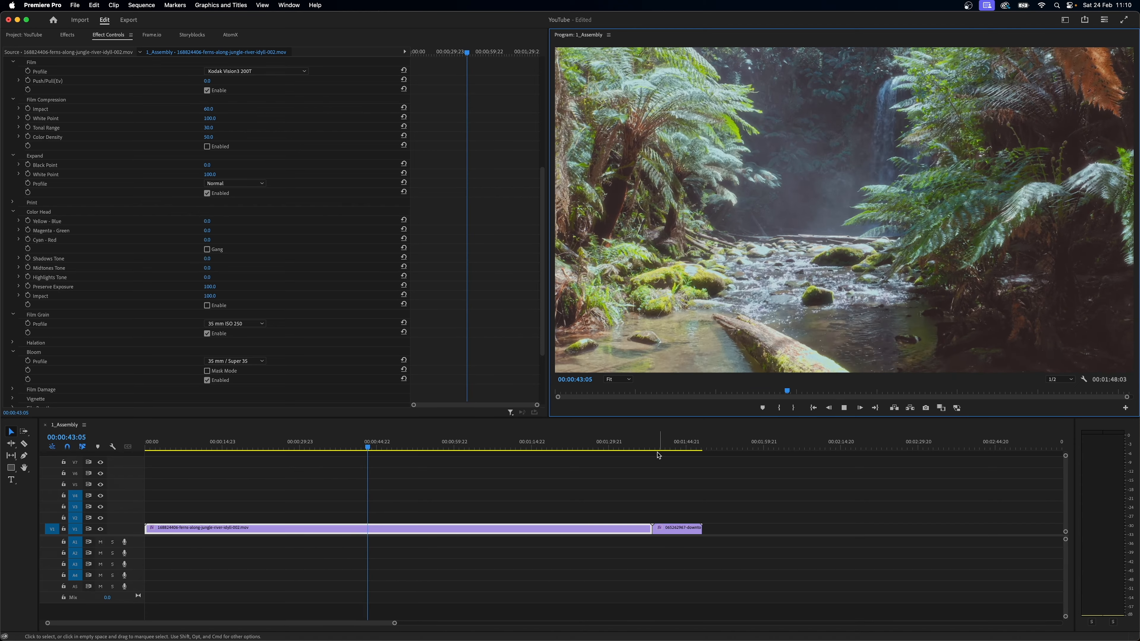
pyautogui.click(644, 449)
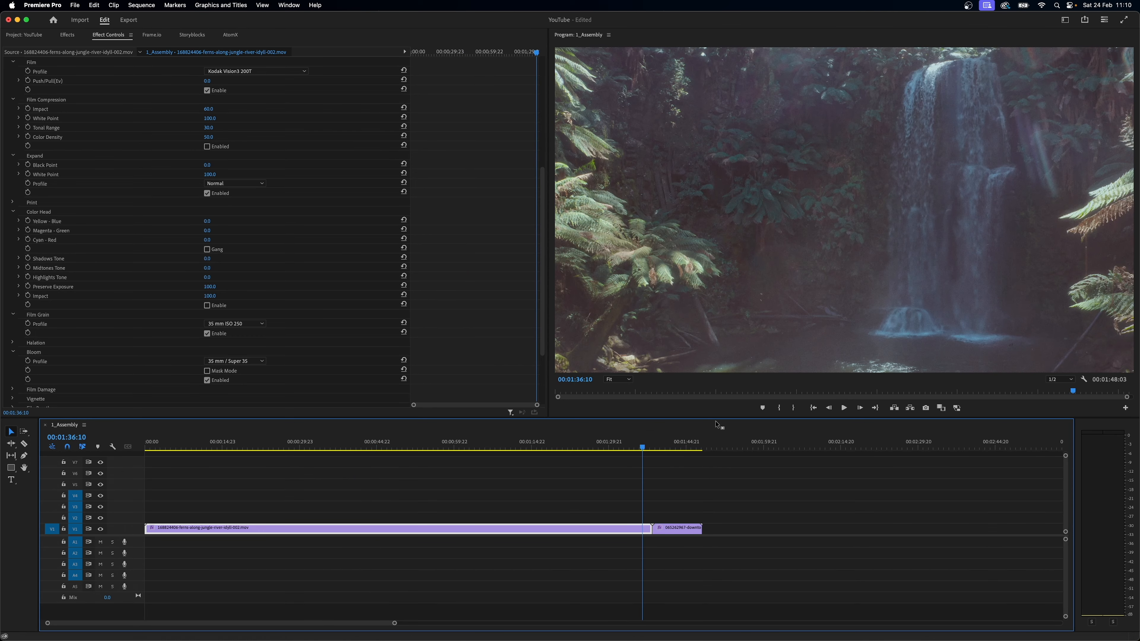
pyautogui.click(844, 408)
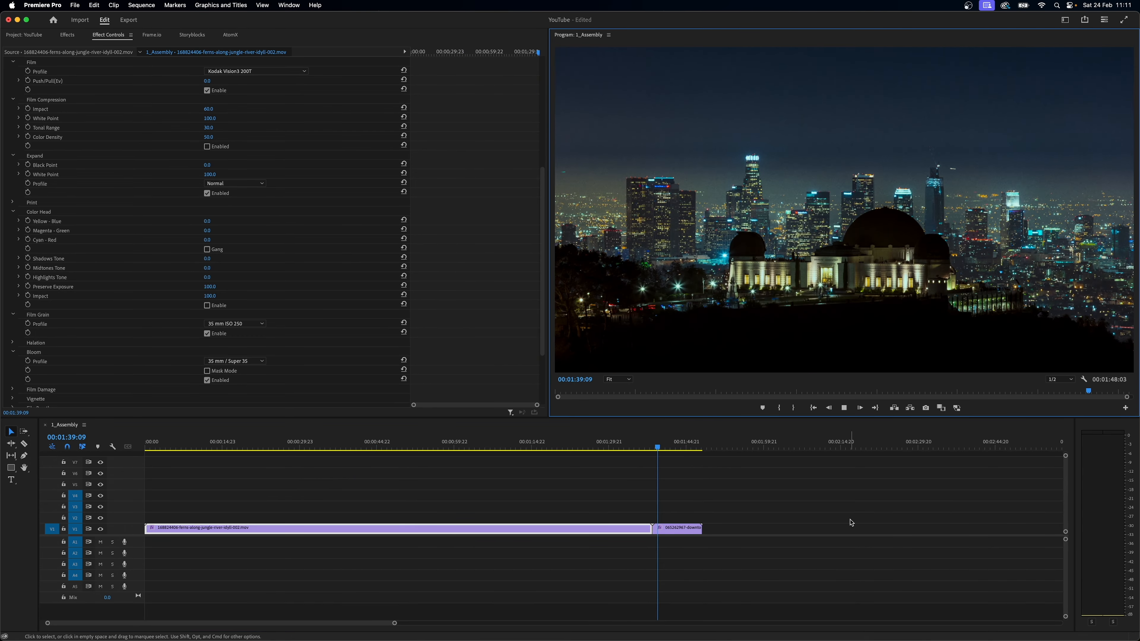
# Set the playback resolution back to Full and play the jungle river clip from 00:01:05:18.
pyautogui.click(1057, 380)
pyautogui.click(1057, 389)
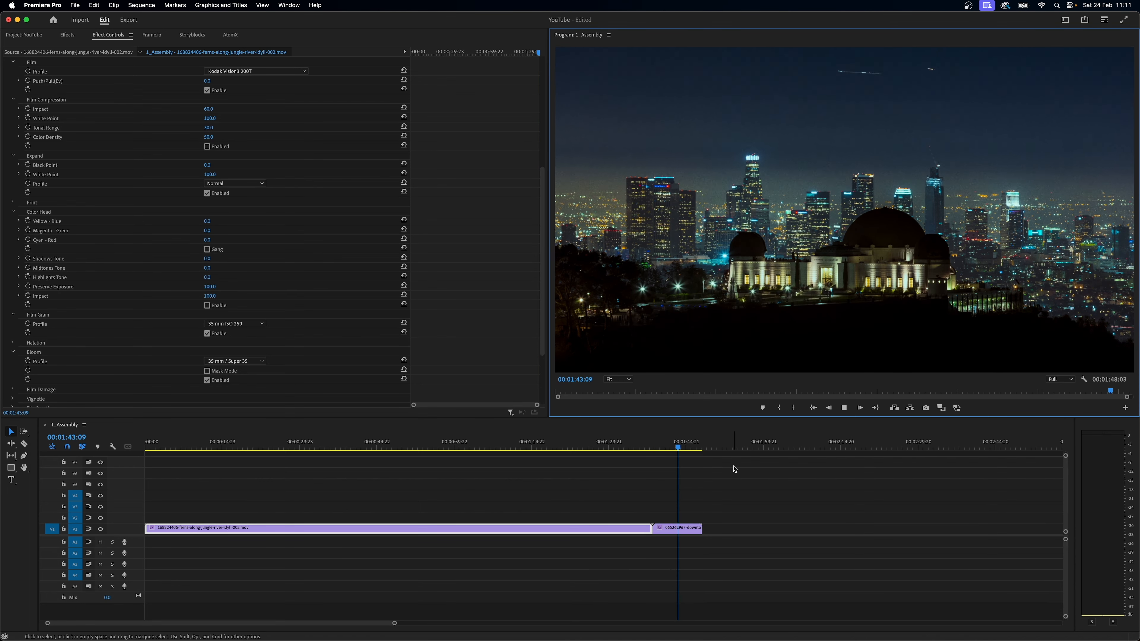
pyautogui.click(483, 448)
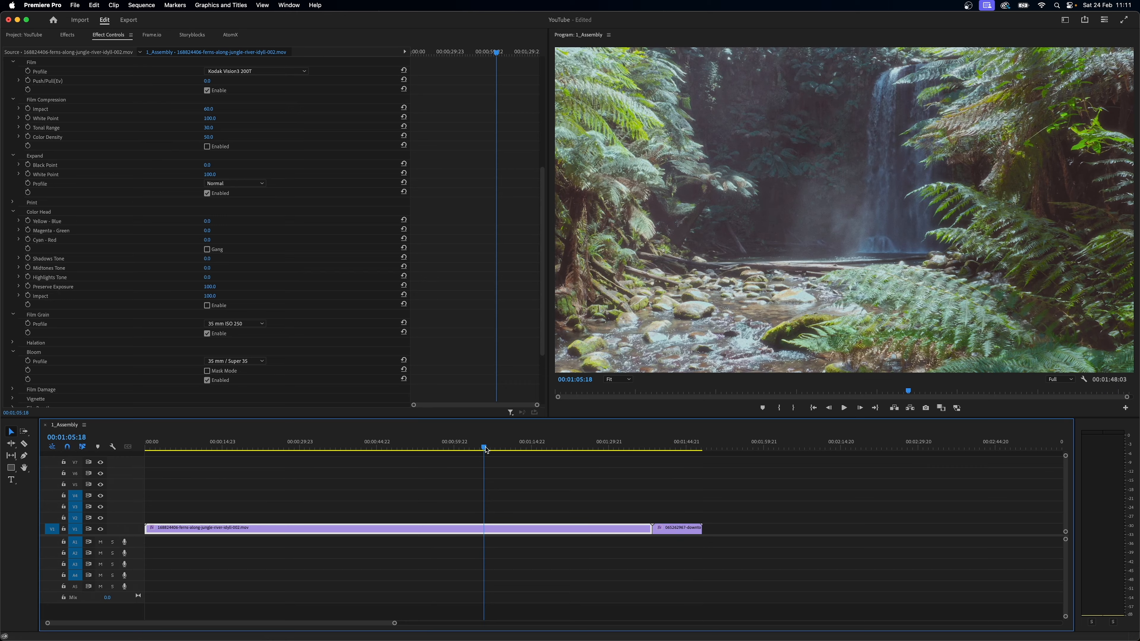
pyautogui.click(844, 408)
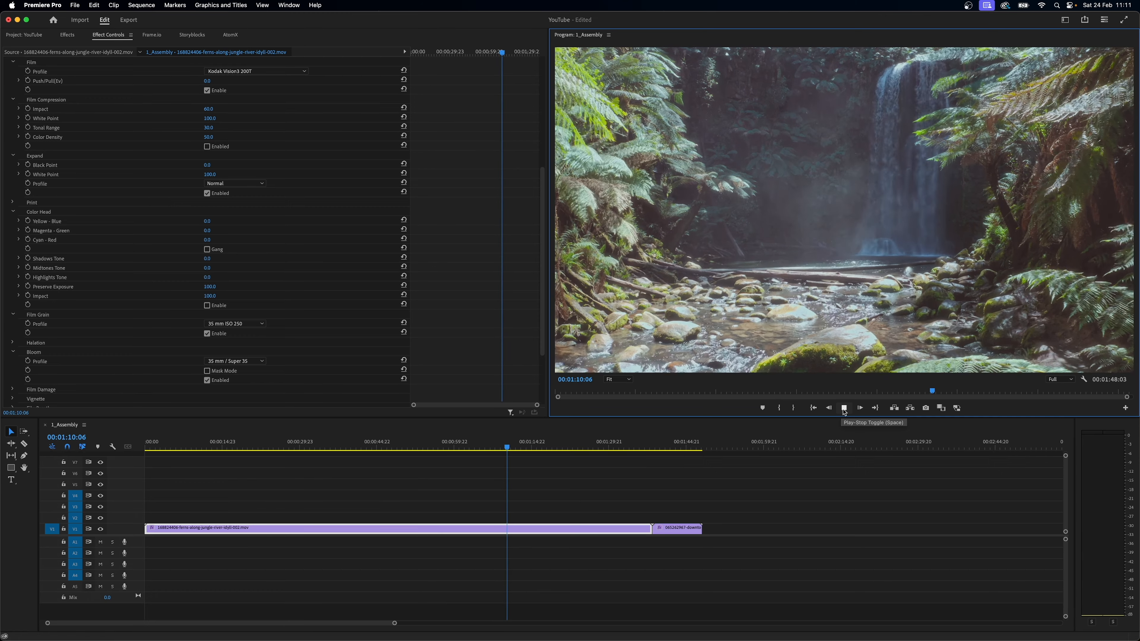
# Disable Bloom in the jungle river clip's Dehancer Pro effect during playback, and switch Film Grain off and on again to compare.
pyautogui.click(207, 381)
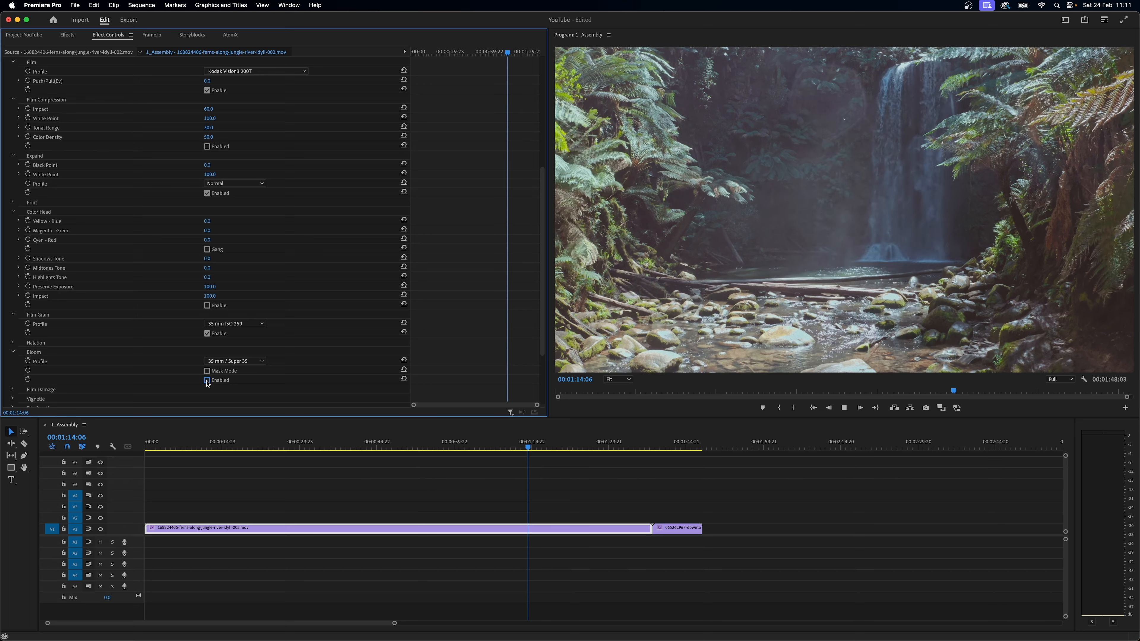
pyautogui.click(207, 333)
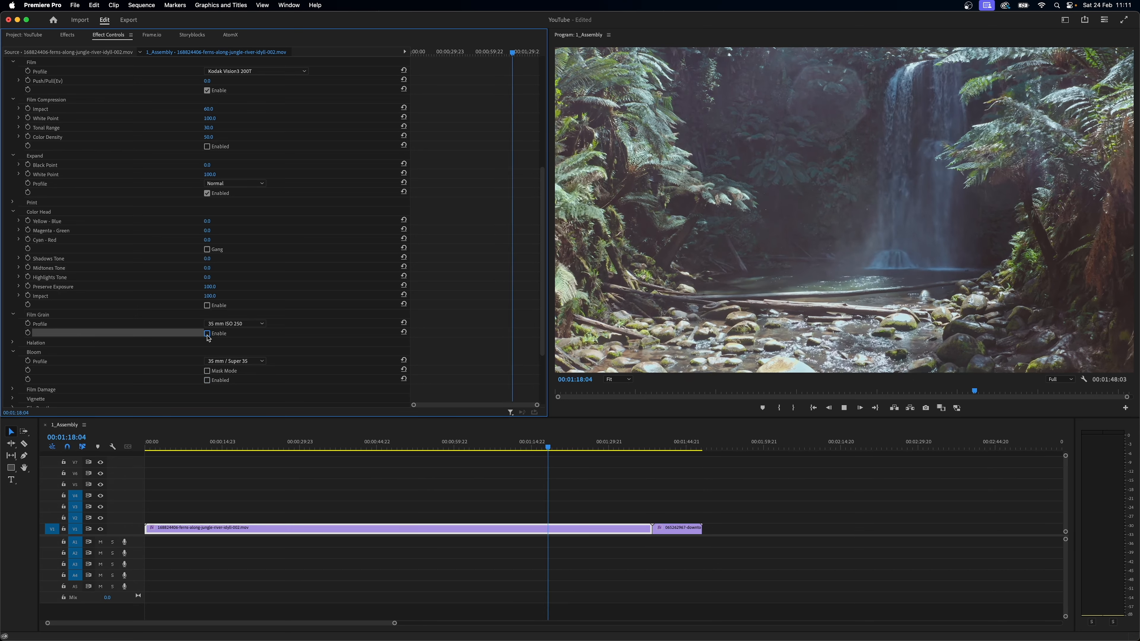
pyautogui.click(207, 333)
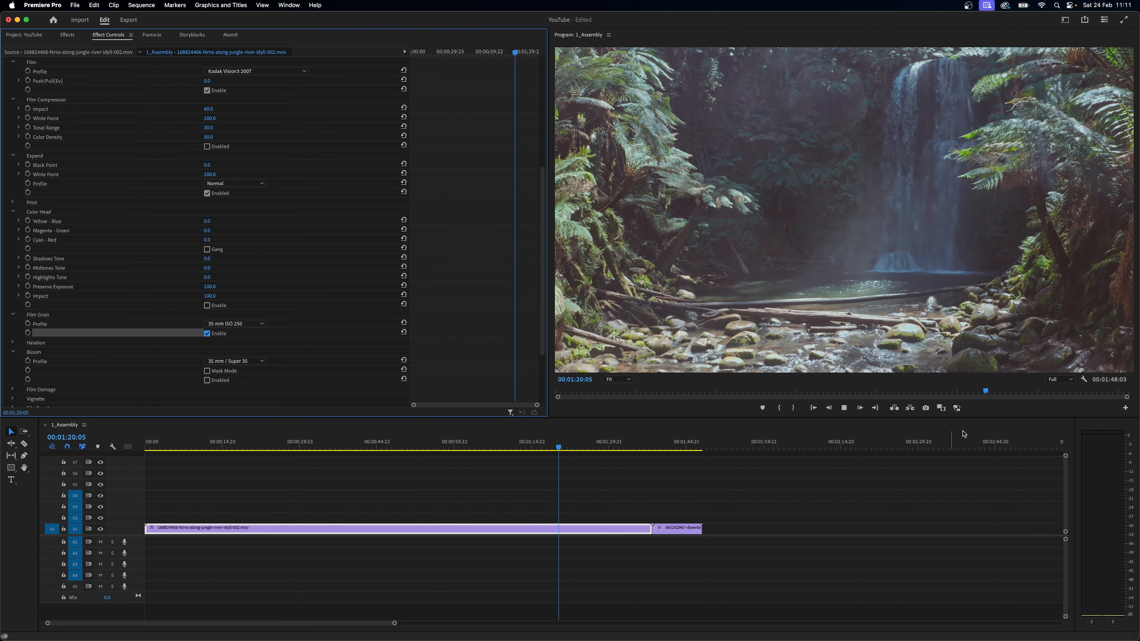
# Set the playback resolution to 1/2, preview the sequence from its start, and stop at 00:00:02:06.
pyautogui.click(1060, 379)
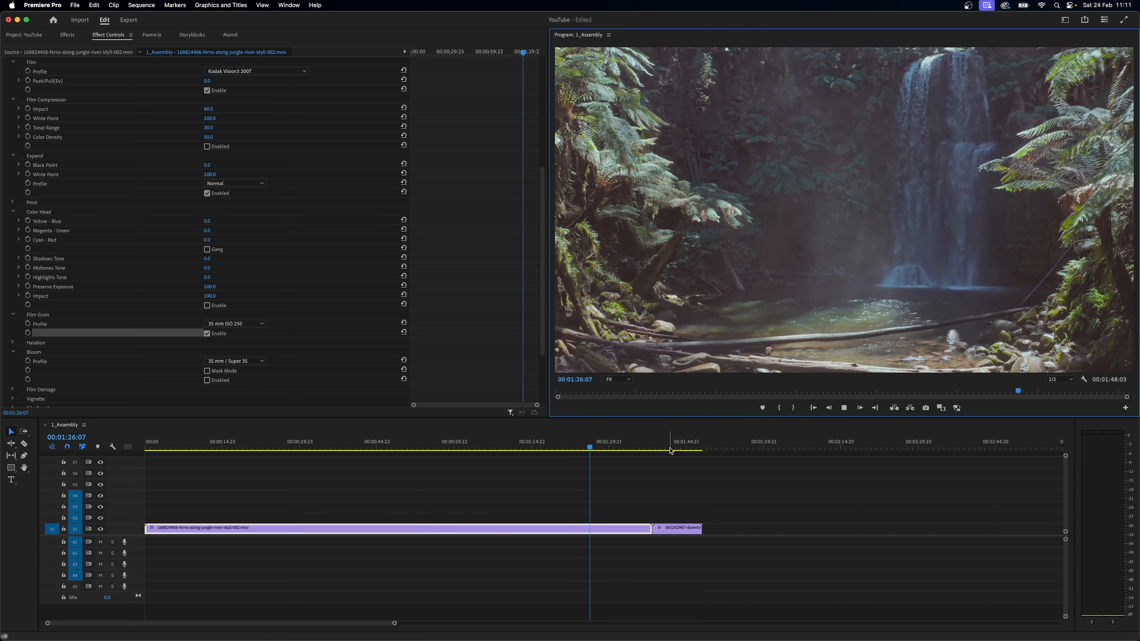
pyautogui.press('Home')
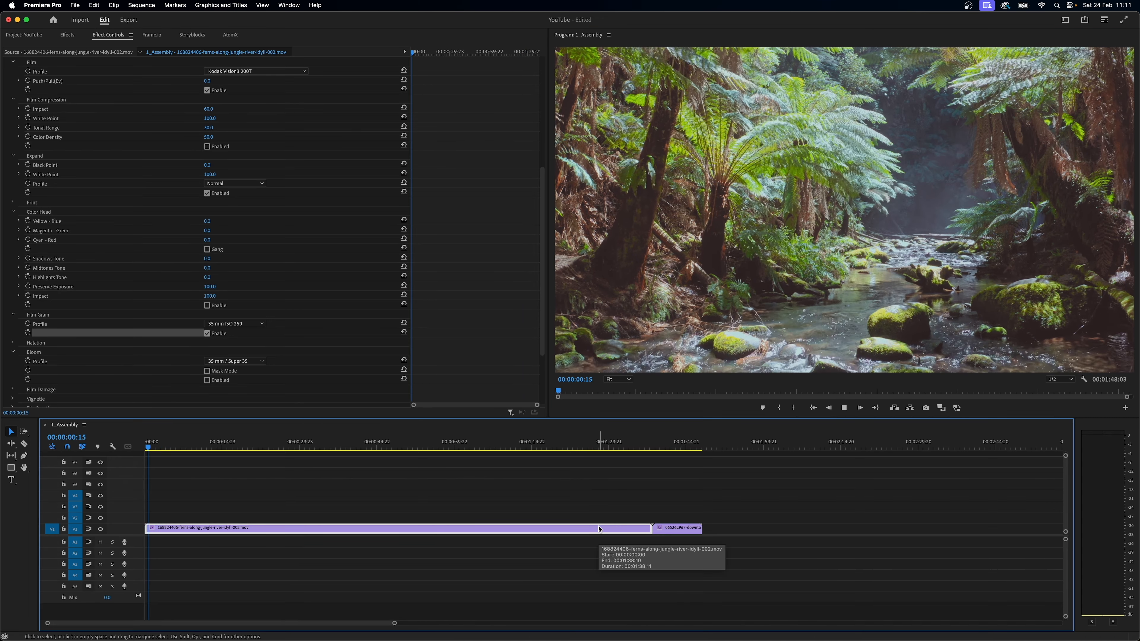
pyautogui.press('Home')
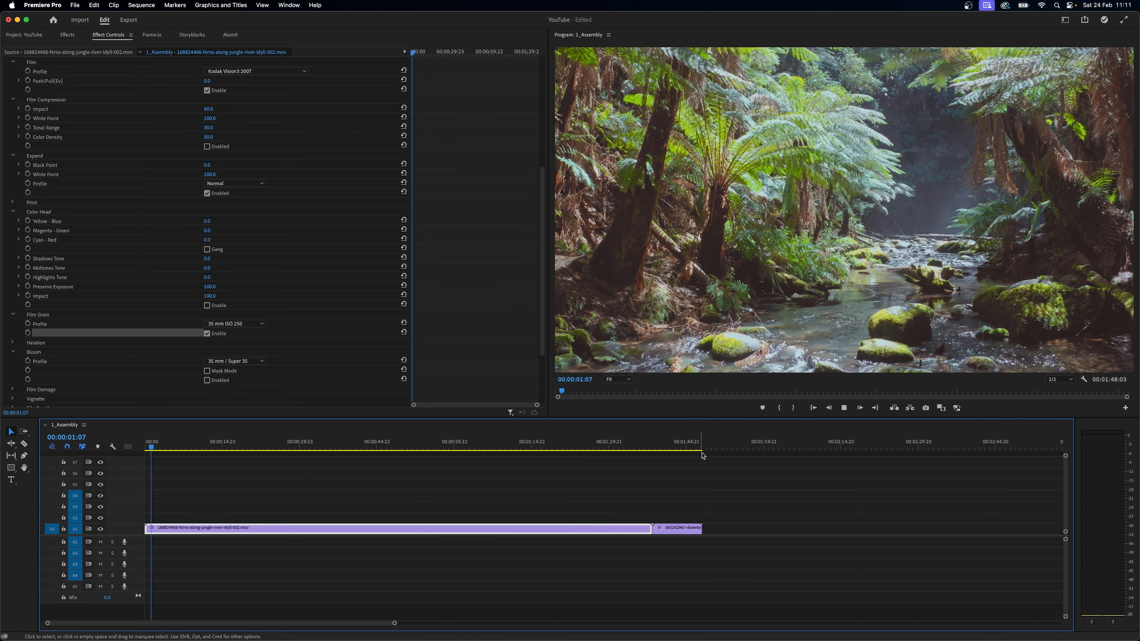
pyautogui.click(843, 409)
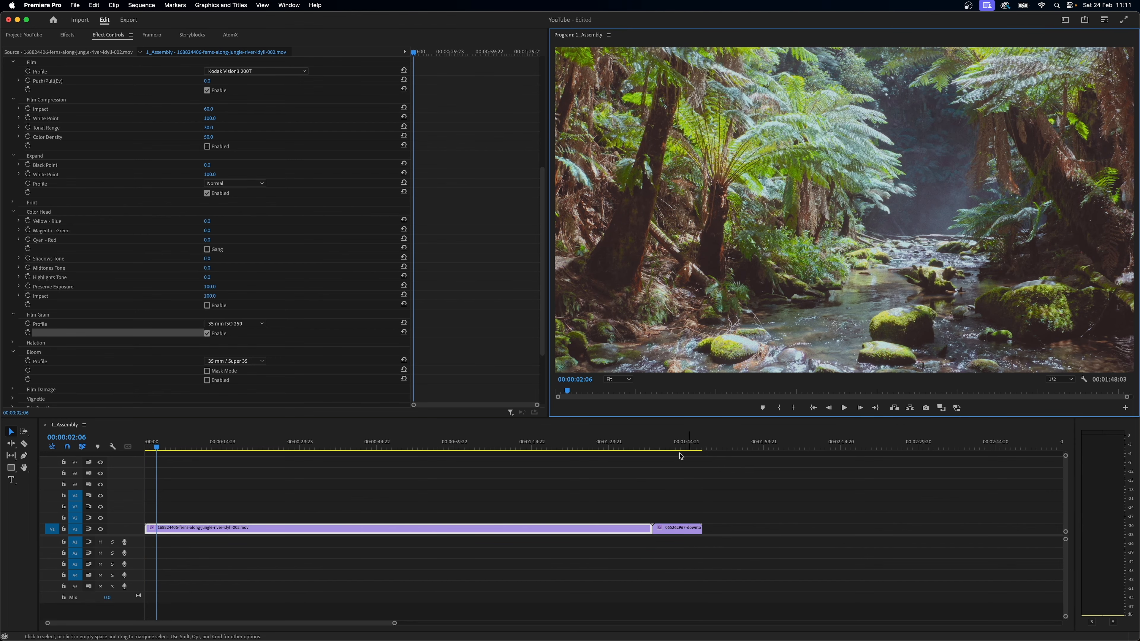
pyautogui.scroll(5, 369, 320)
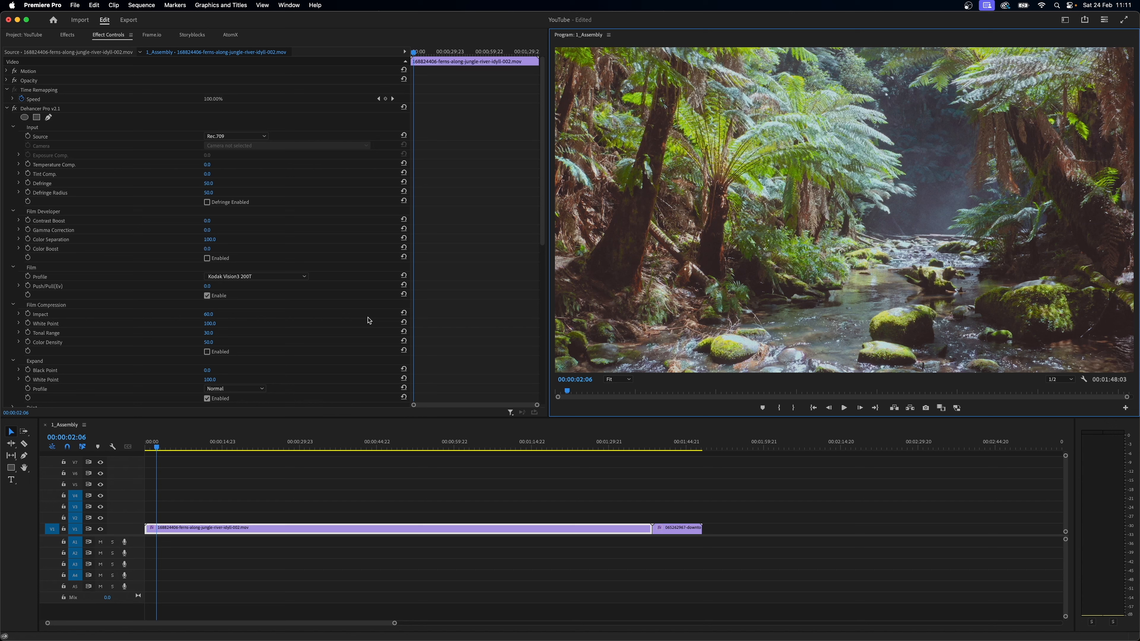